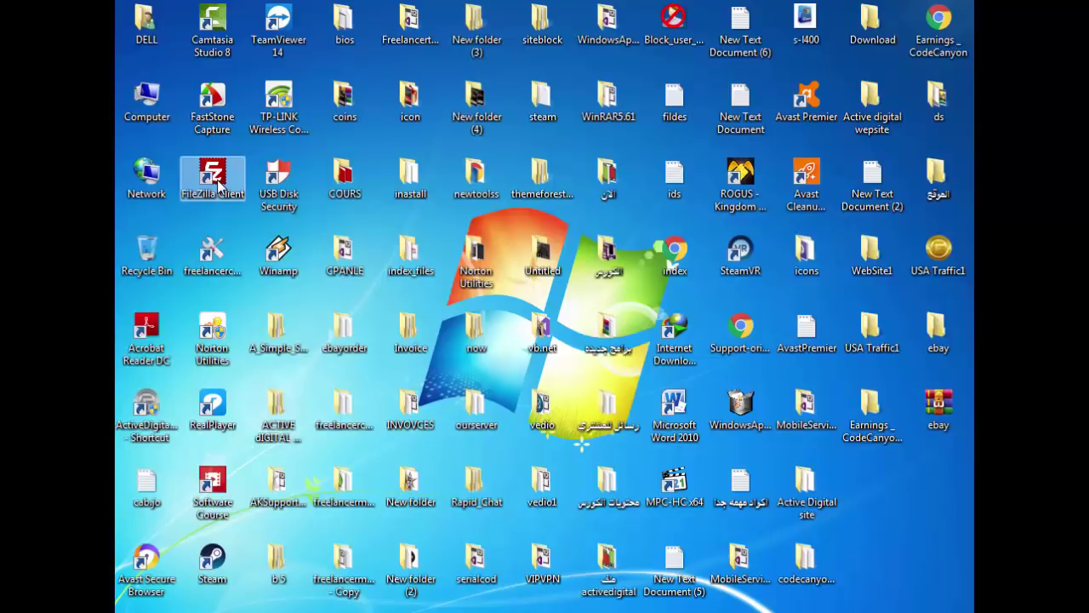
- Bring up the eBay Partner Network dashboard and look over its welcome heading, Affiliate Overview and Smart Share sections
double_click(218, 183)
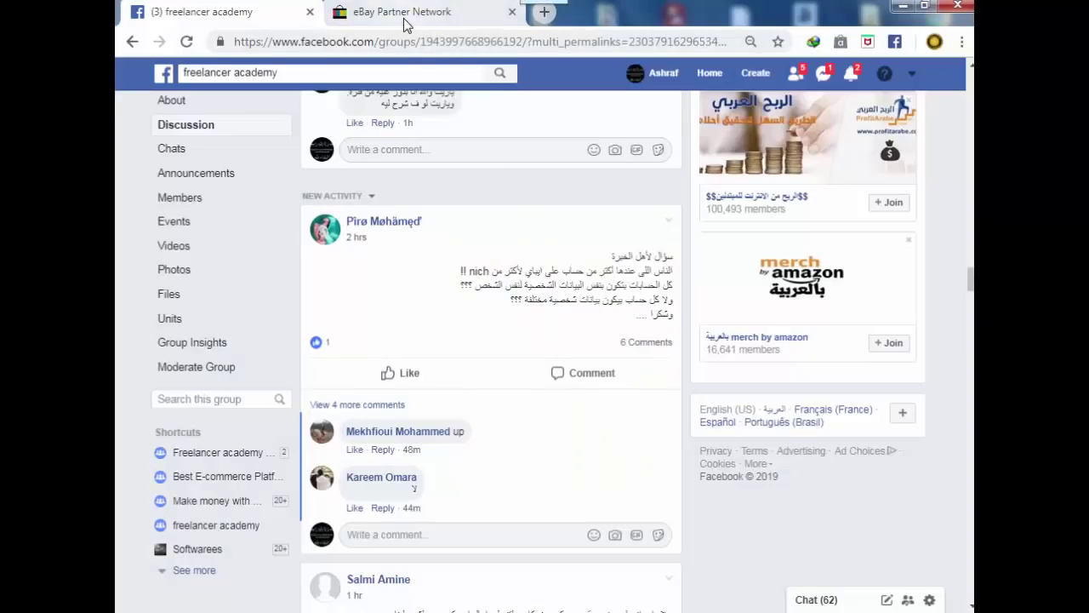
click(404, 19)
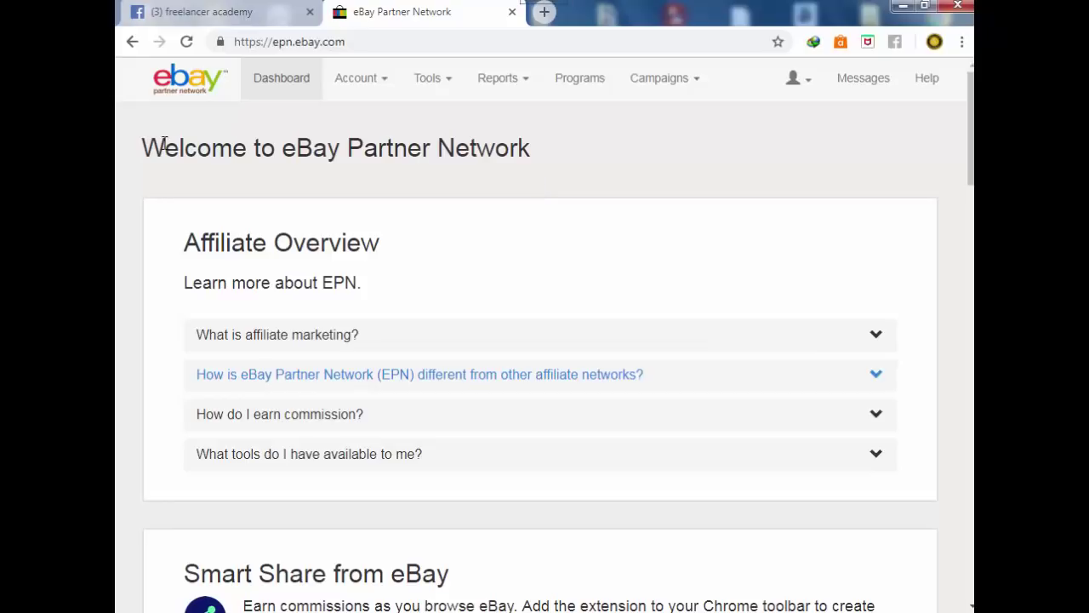
drag(527, 148, 143, 151)
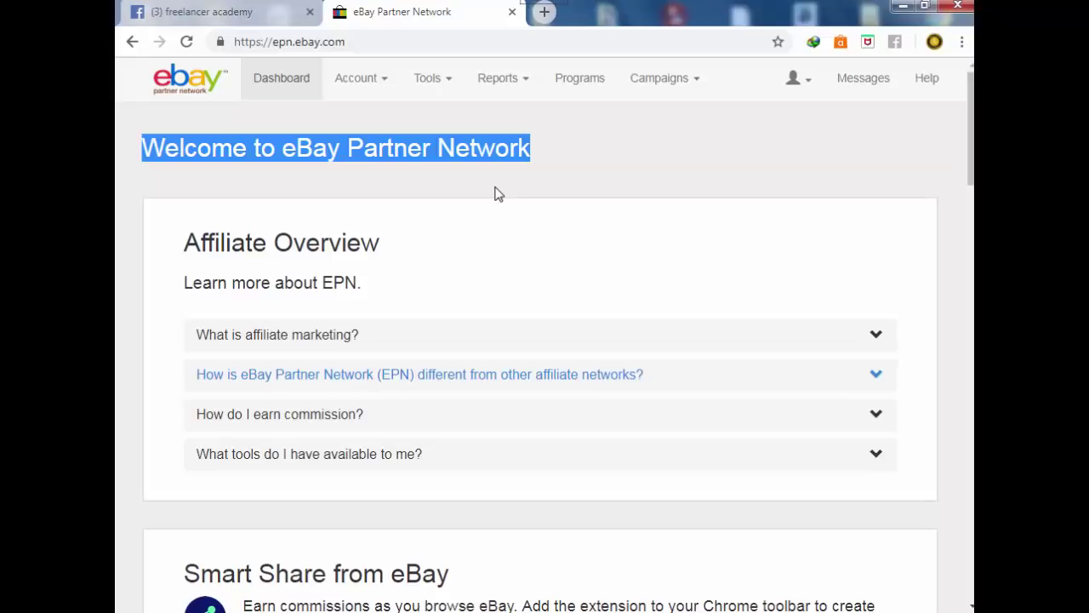
scroll(492, 197, down, 1)
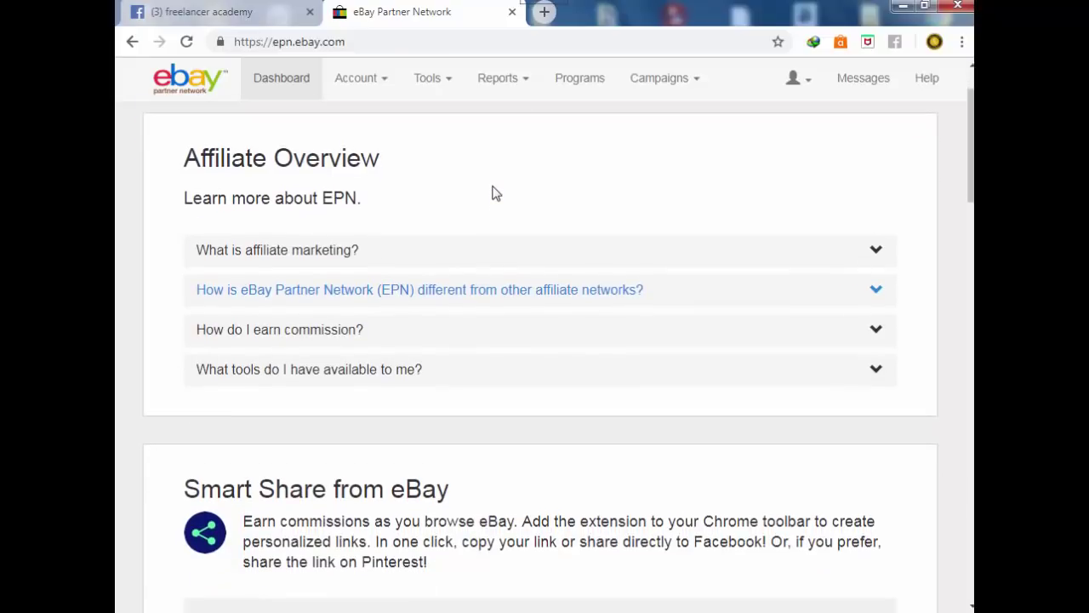
scroll(492, 197, down, 2)
scroll(491, 196, down, 3)
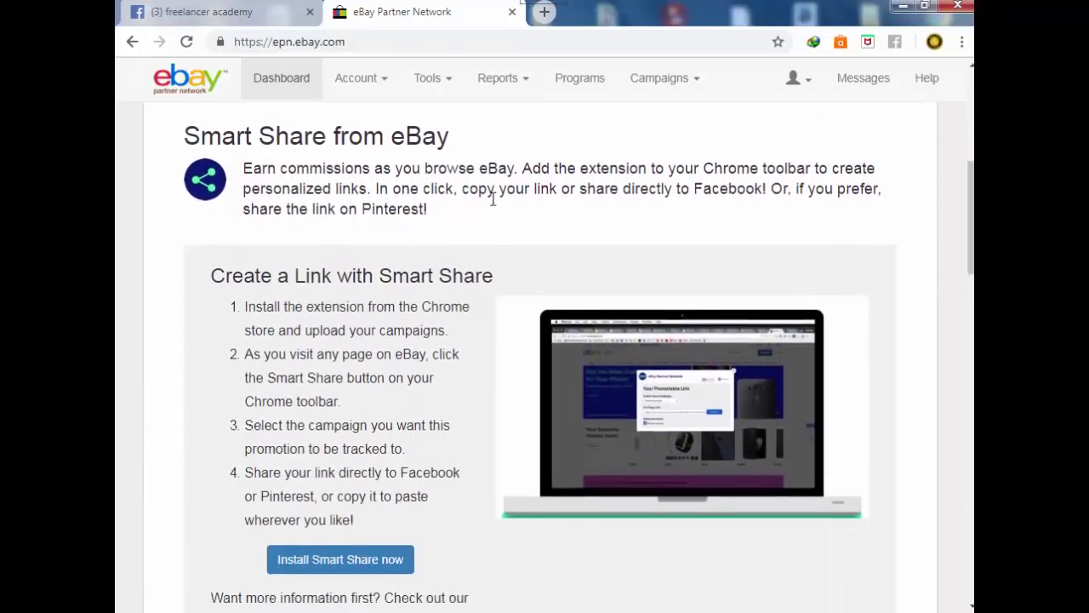
scroll(493, 194, up, 4)
scroll(493, 192, up, 2)
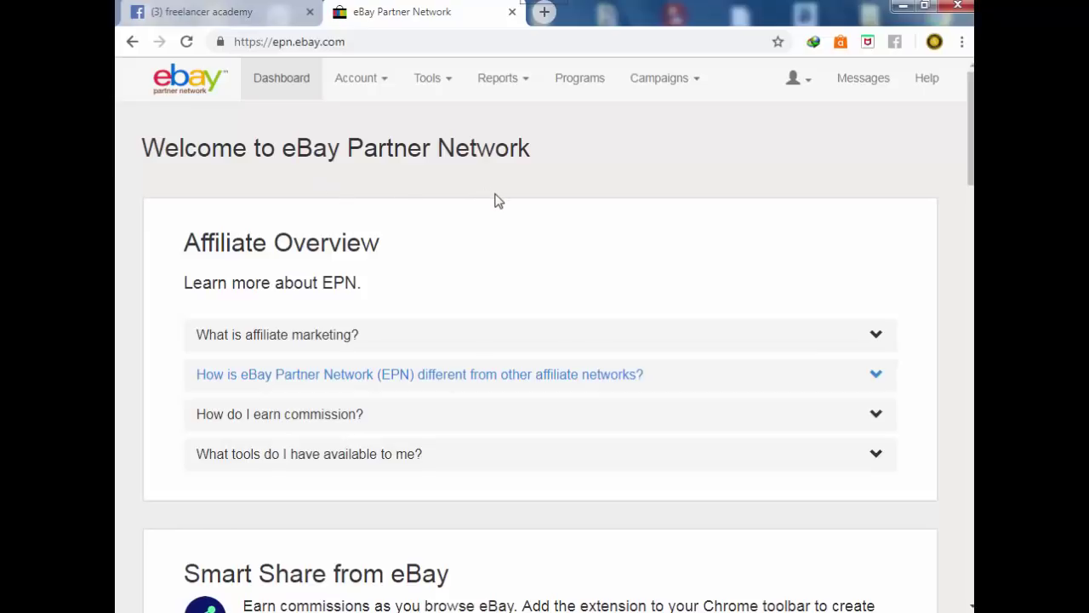
- Start creating a new campaign in eBay Partner Network and enter a person's first name as the campaign name
click(694, 85)
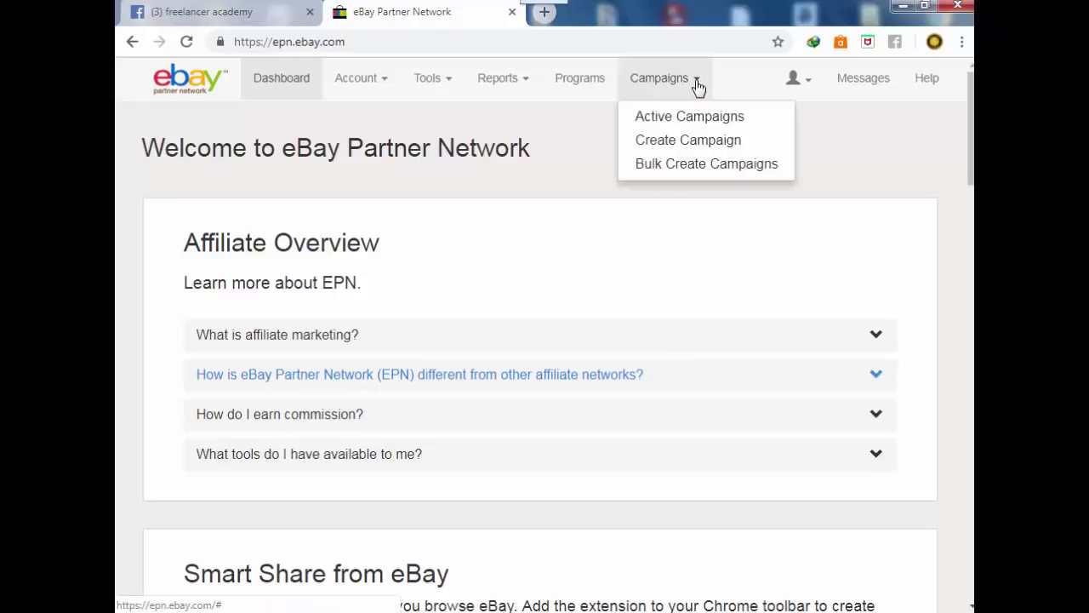
click(711, 150)
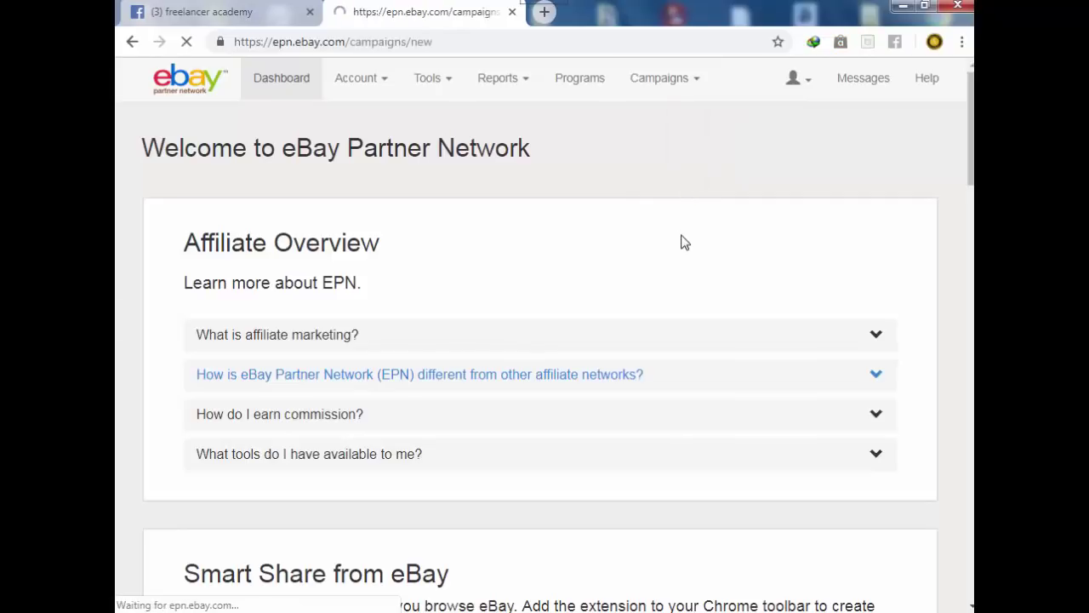
click(184, 284)
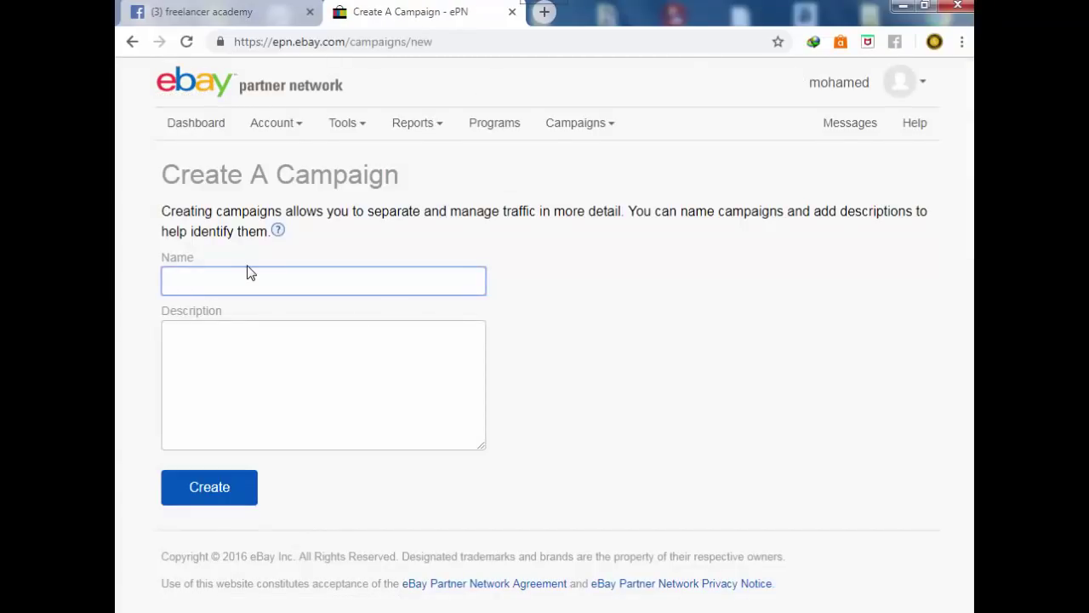
text(ثساقشب)
key(BackSpace)
key(BackSpace)
key(BackSpace)
key(BackSpace)
key(BackSpace)
key(BackSpace)
text(ashraf)
- Fill in the campaign description with the same first name and create the campaign
click(253, 346)
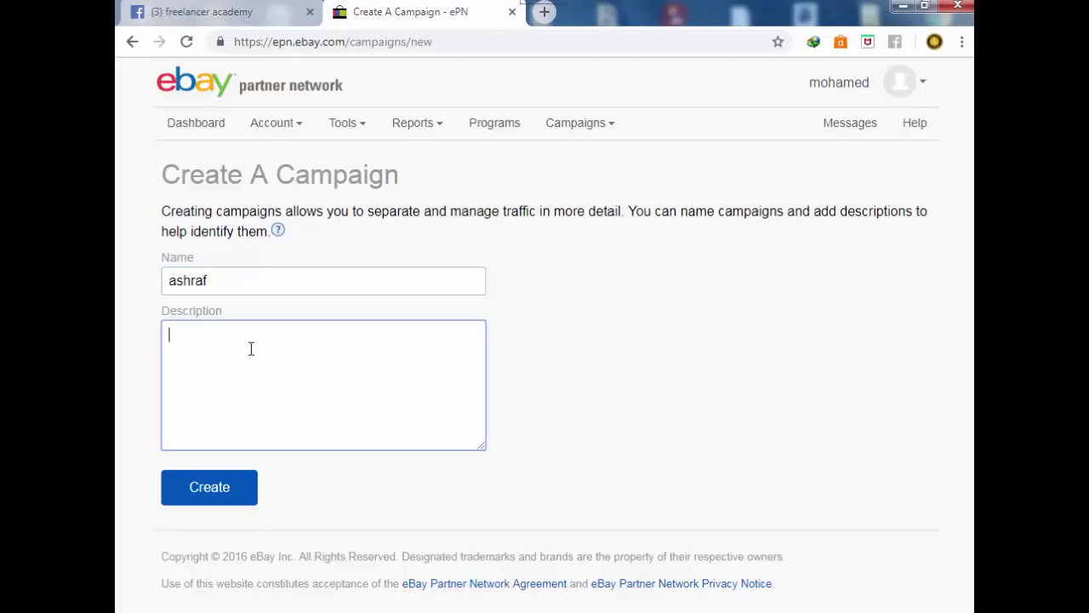
text(ashraf)
click(204, 489)
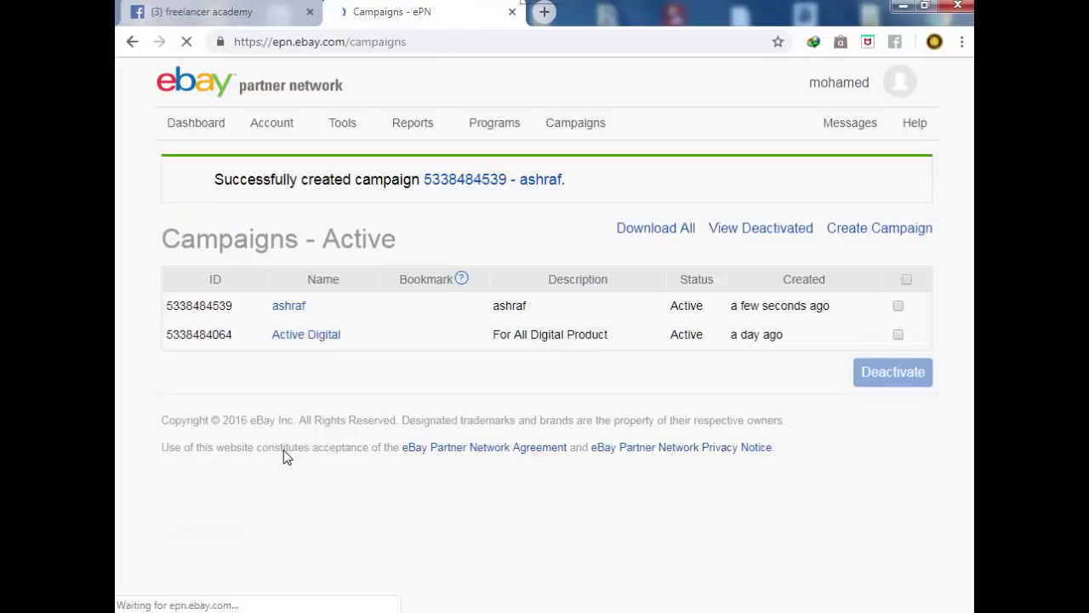
- Review the descriptions of the active campaigns and copy the ID of the Active Digital campaign
drag(529, 308, 492, 317)
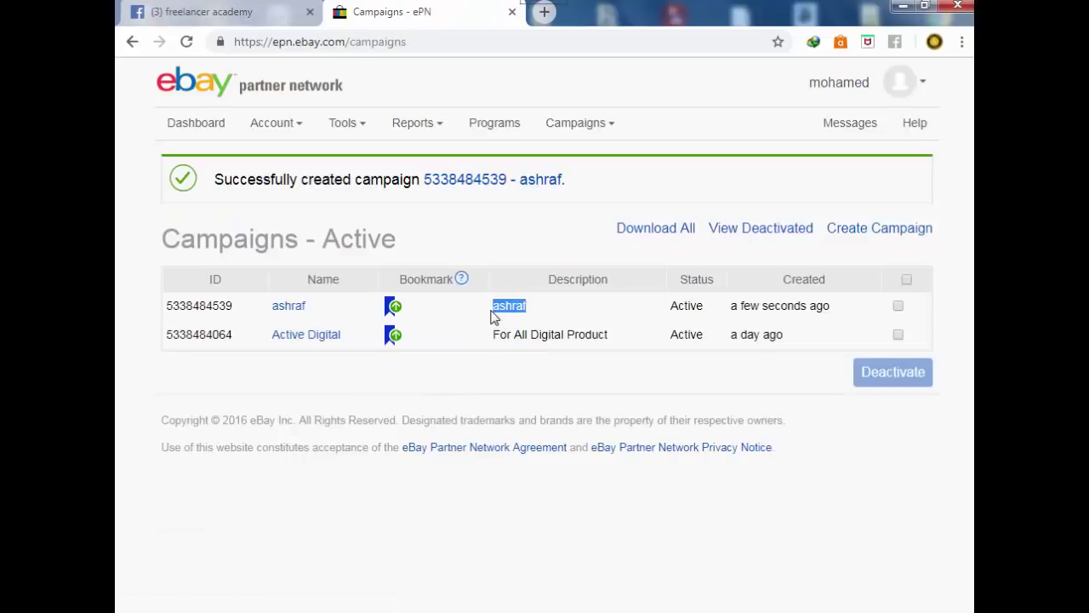
drag(614, 340, 493, 347)
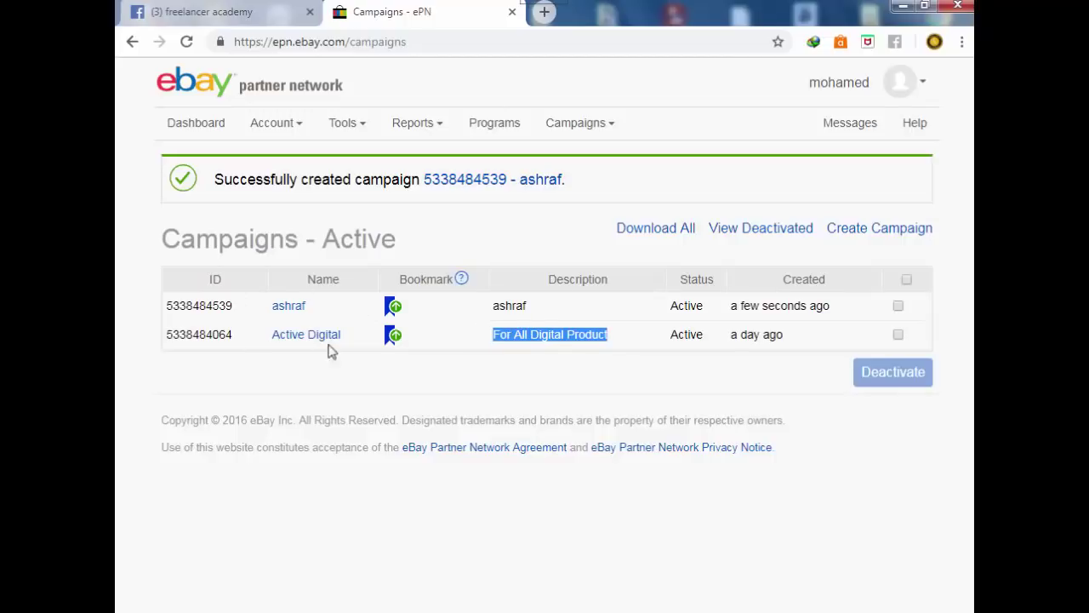
drag(231, 337, 178, 338)
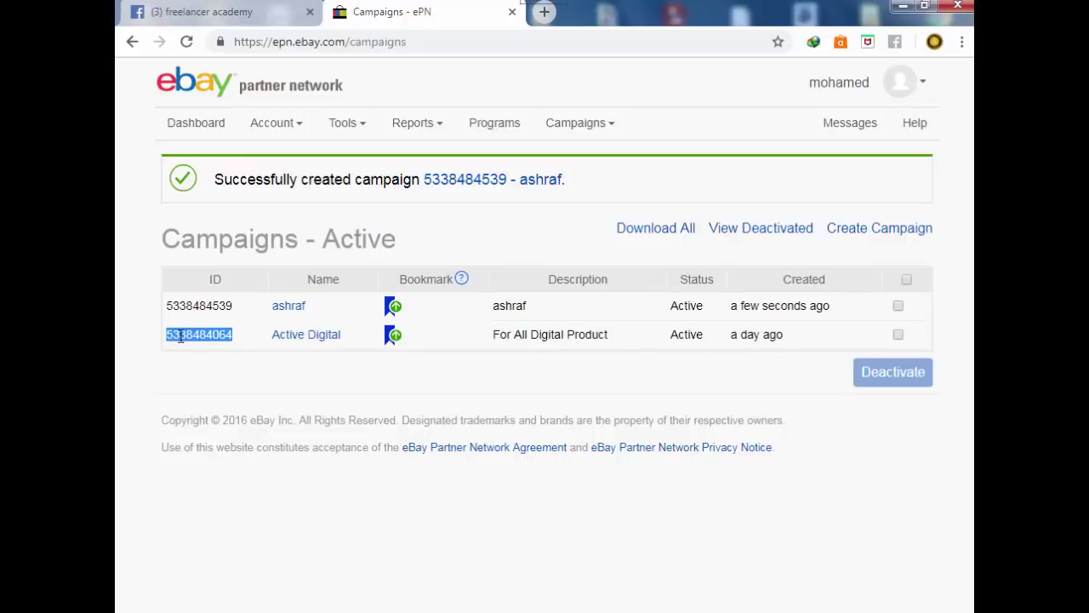
right_click(180, 337)
click(197, 349)
- Open the .htaccess file from the desktop's ebay folder, examine the folder name on its RewriteBase line, and close the file
click(904, 7)
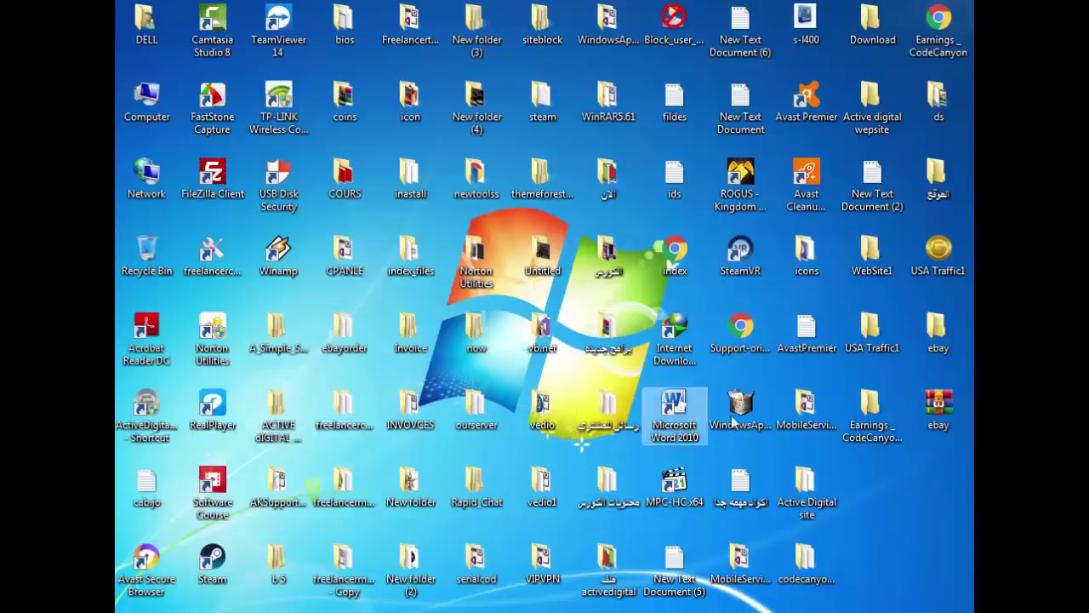
double_click(943, 331)
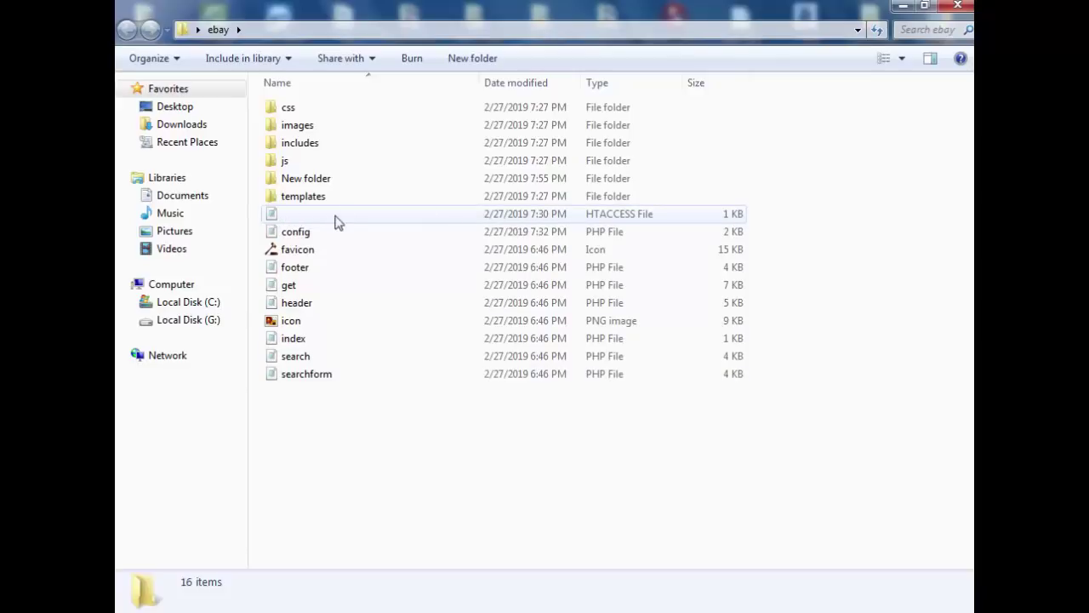
double_click(282, 218)
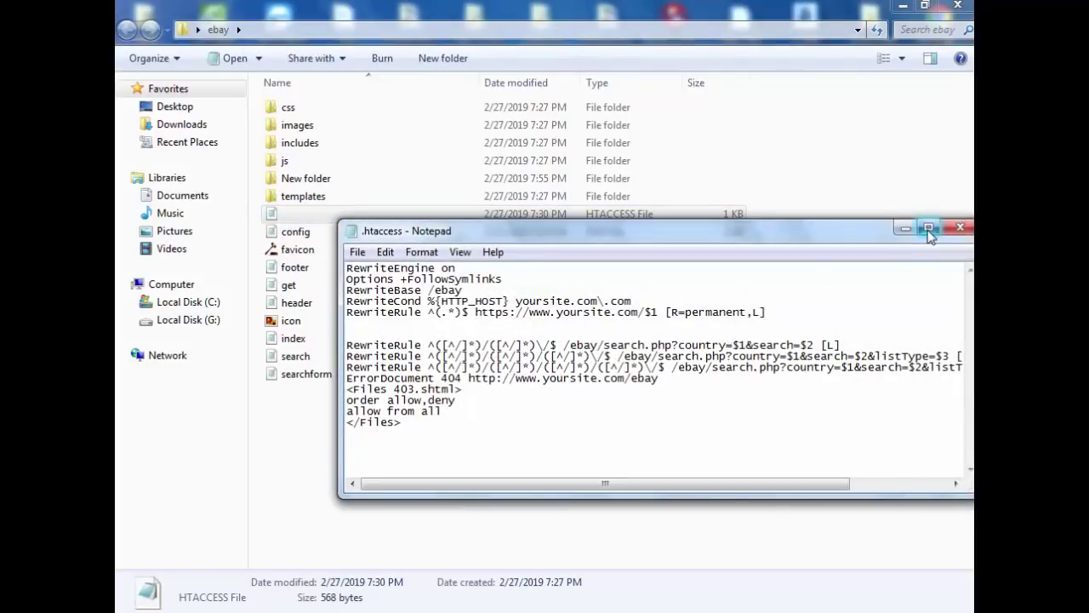
click(928, 227)
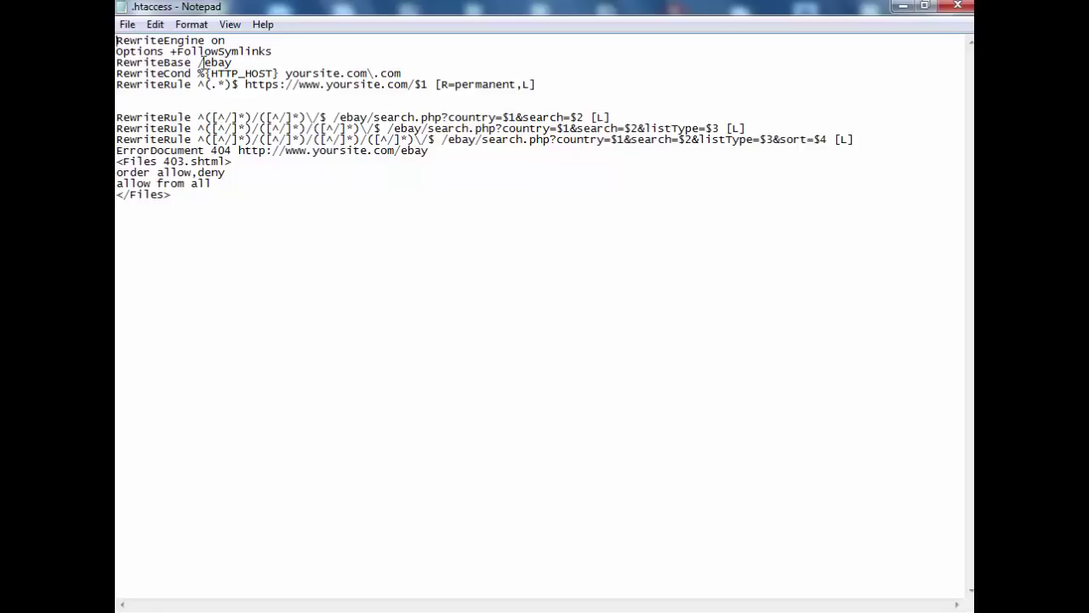
drag(232, 62, 204, 63)
click(235, 62)
click(958, 5)
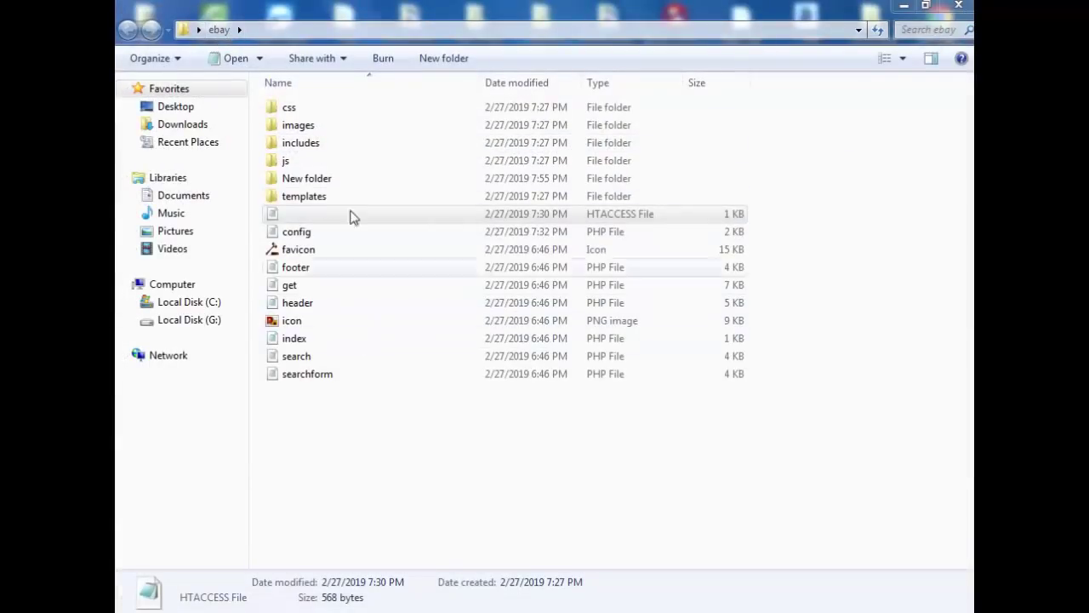
double_click(287, 214)
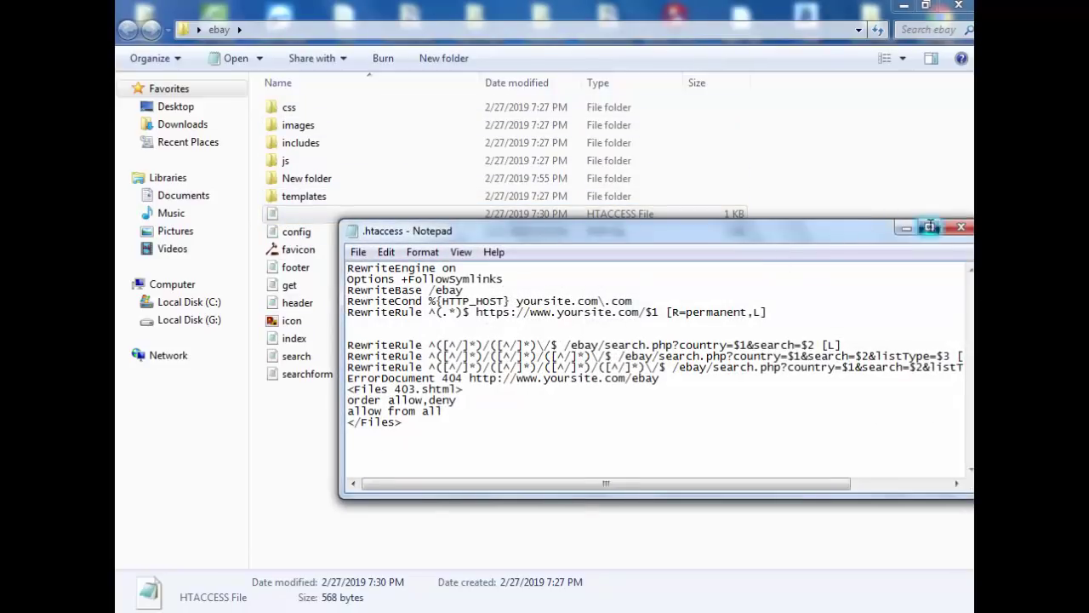
click(929, 227)
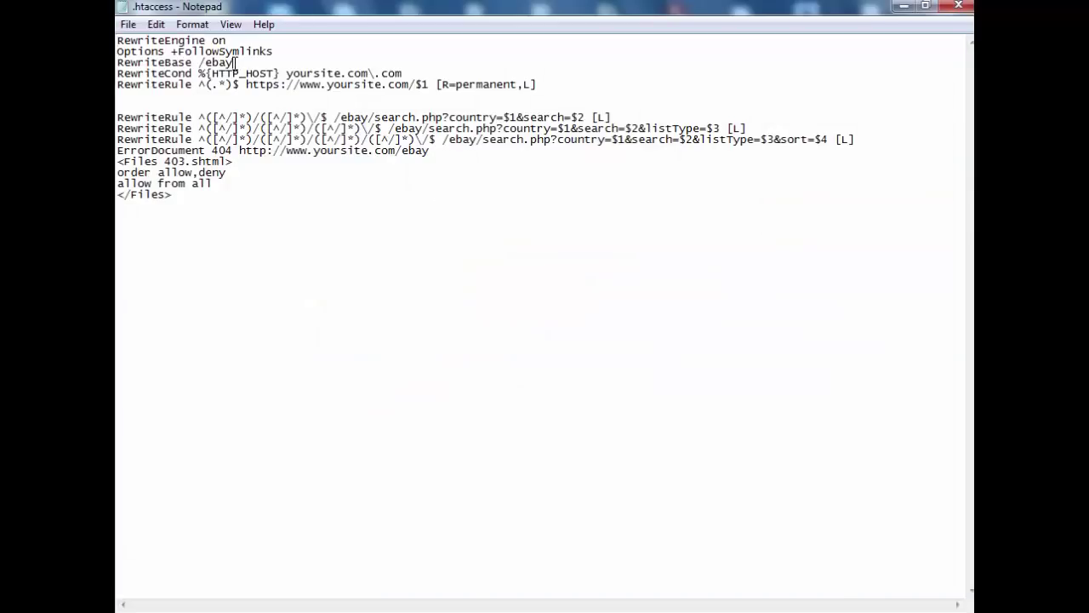
drag(234, 65, 202, 65)
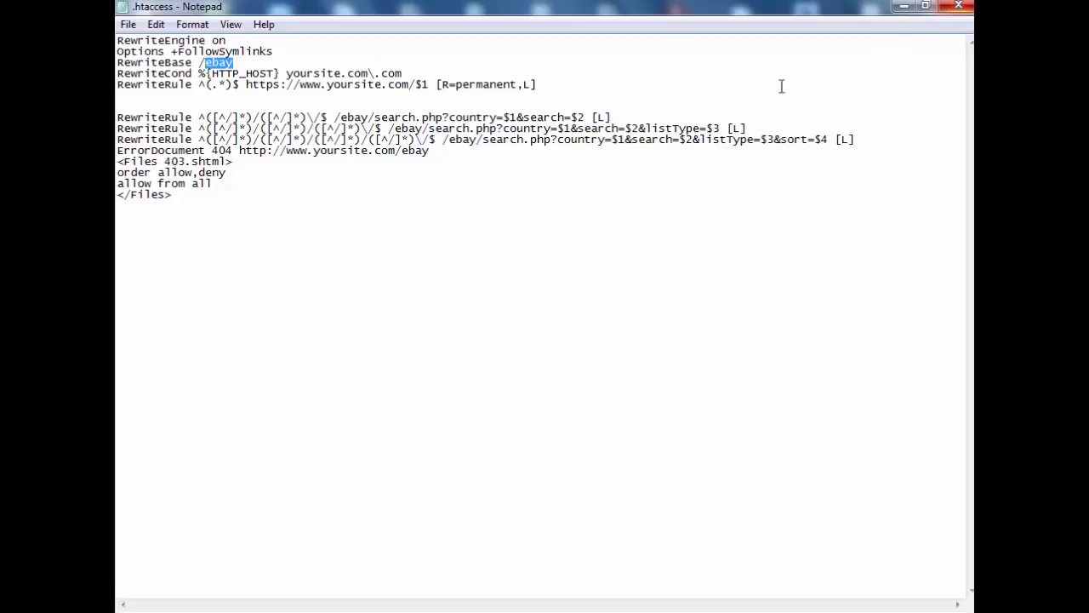
click(960, 8)
- Create a new text document in the ebay folder and open it in a maximized Notepad window
right_click(319, 486)
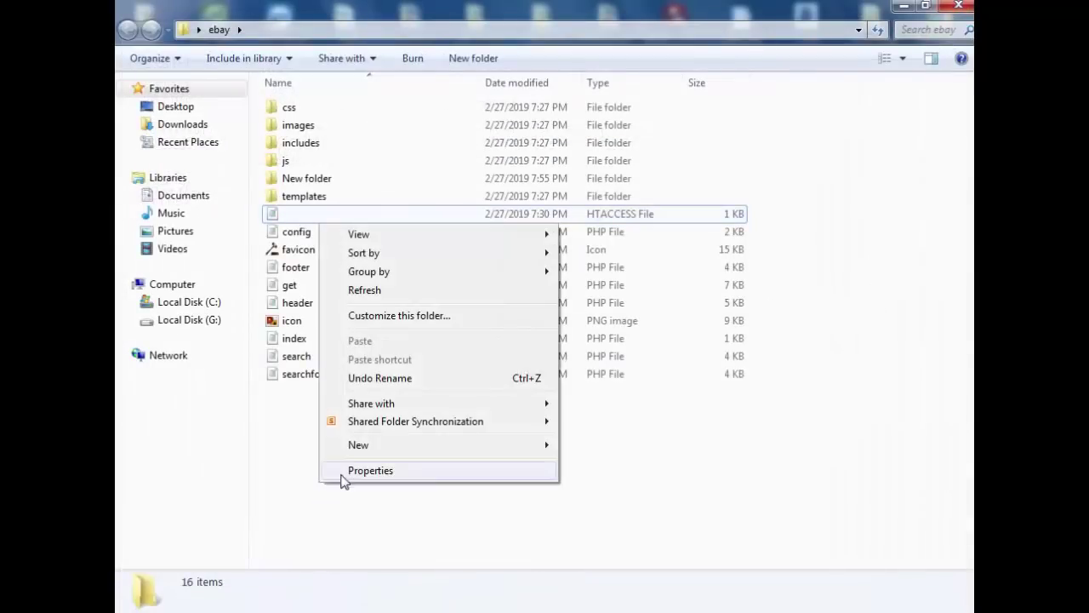
mouse_move(448, 443)
click(629, 387)
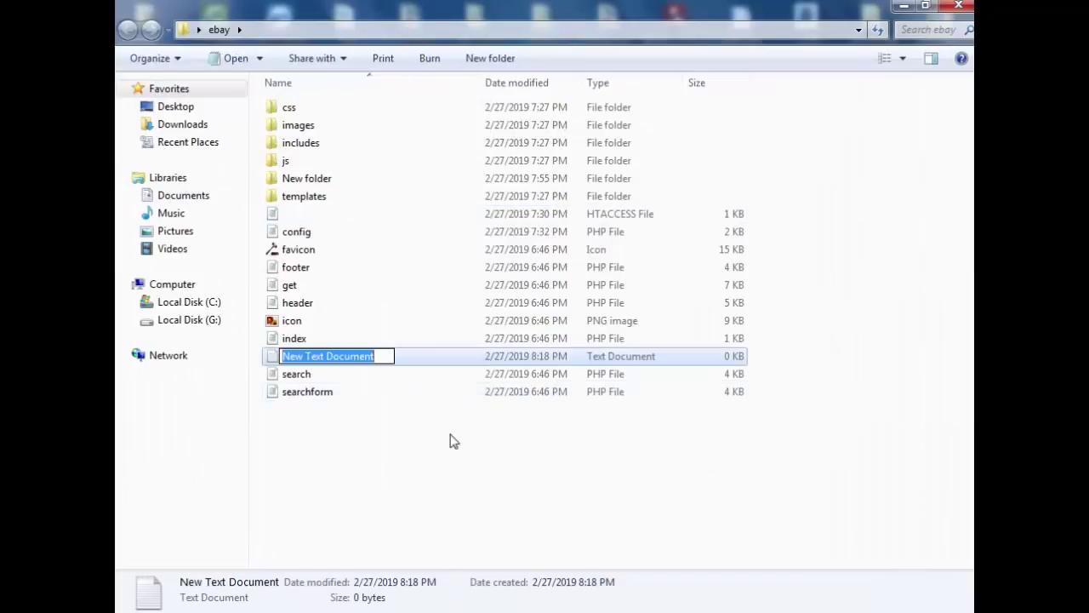
double_click(274, 358)
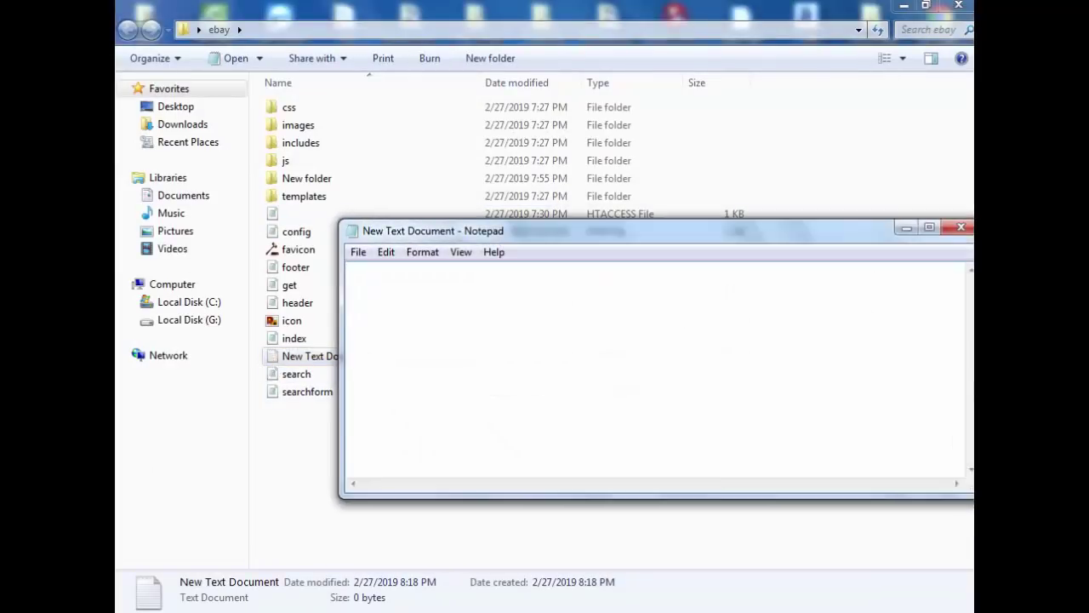
click(929, 227)
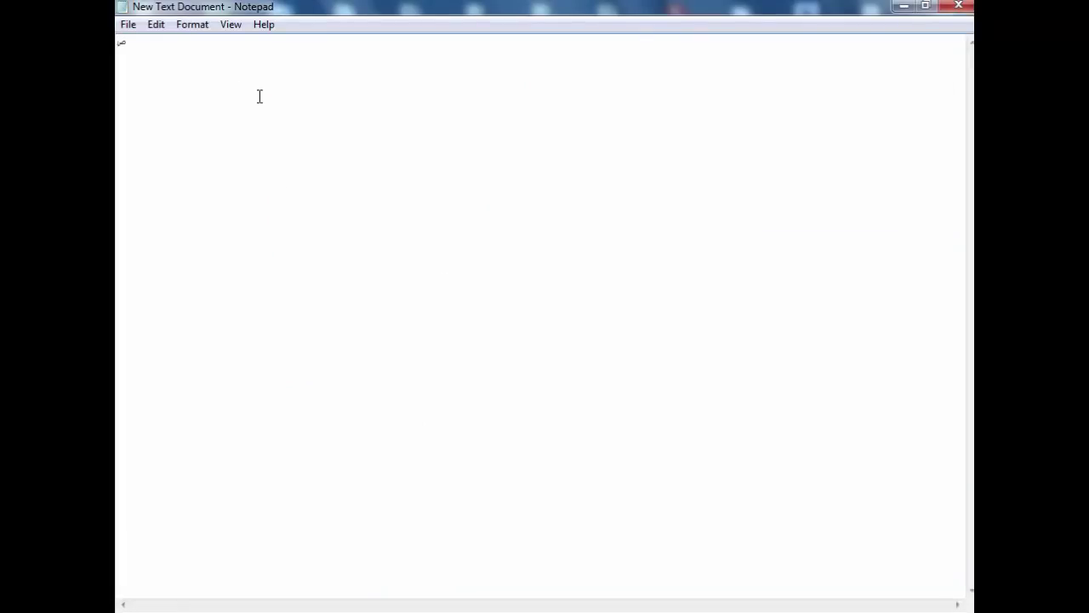
- Write an example www address on the first line, with the script in an /ebay subfolder of the personal .com domain
text(www.ashrafkhalil)
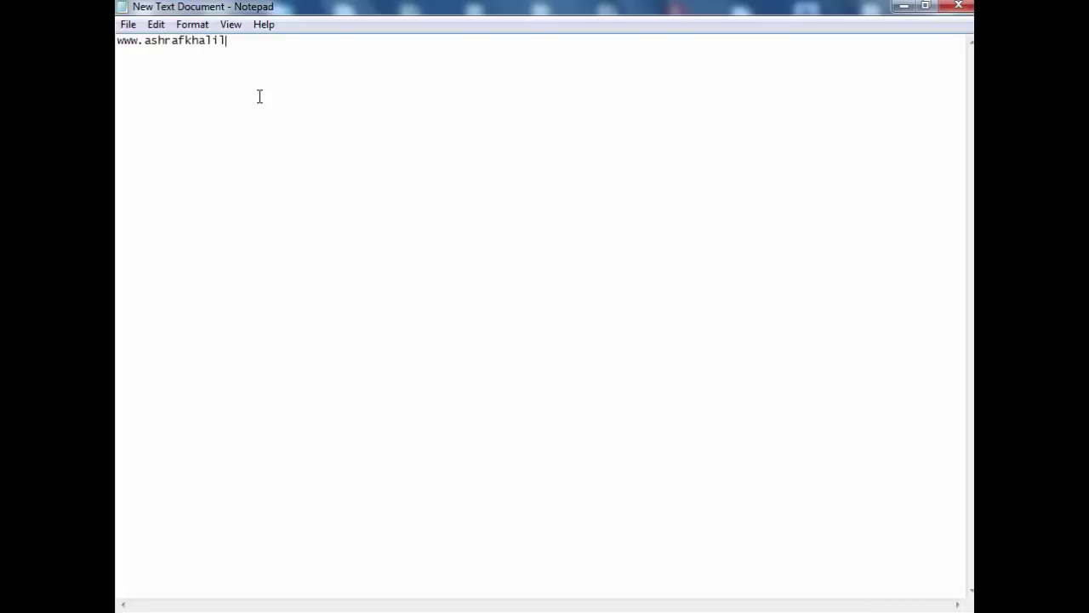
text(.com/e)
text(bay)
drag(291, 40, 119, 47)
click(278, 44)
drag(294, 42, 138, 44)
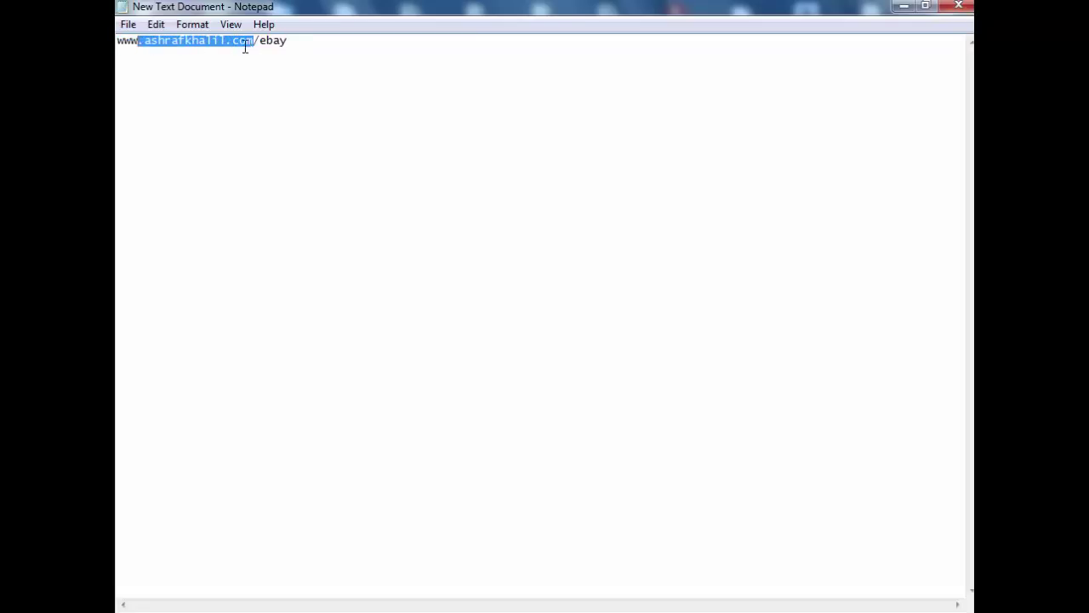
click(254, 44)
drag(254, 43, 120, 49)
drag(295, 43, 259, 43)
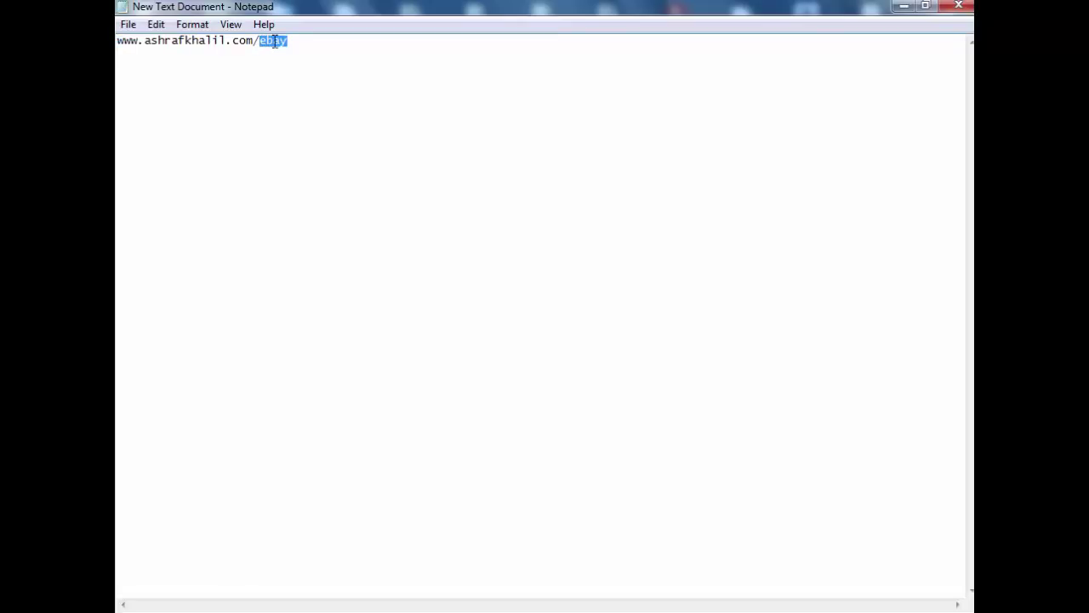
- Add a second line giving the same domain with ebay as a subdomain, and compare the ebay part in both addresses
click(302, 46)
key(Return)
text(www.)
text(ebay)
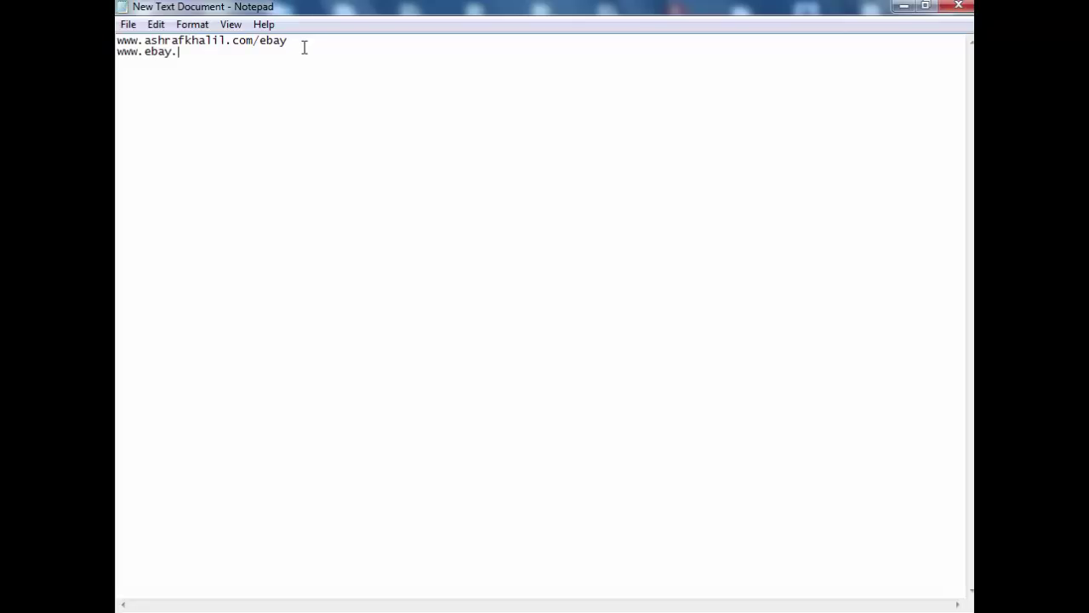
text(.ashrafkhalil.com)
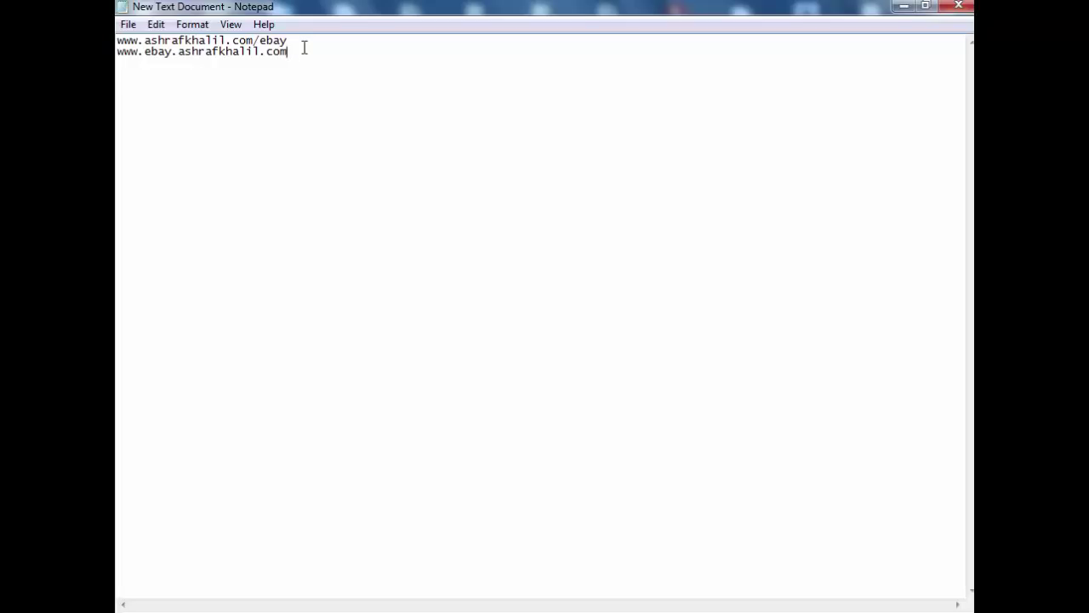
drag(172, 52, 145, 51)
drag(289, 40, 258, 40)
drag(172, 51, 146, 52)
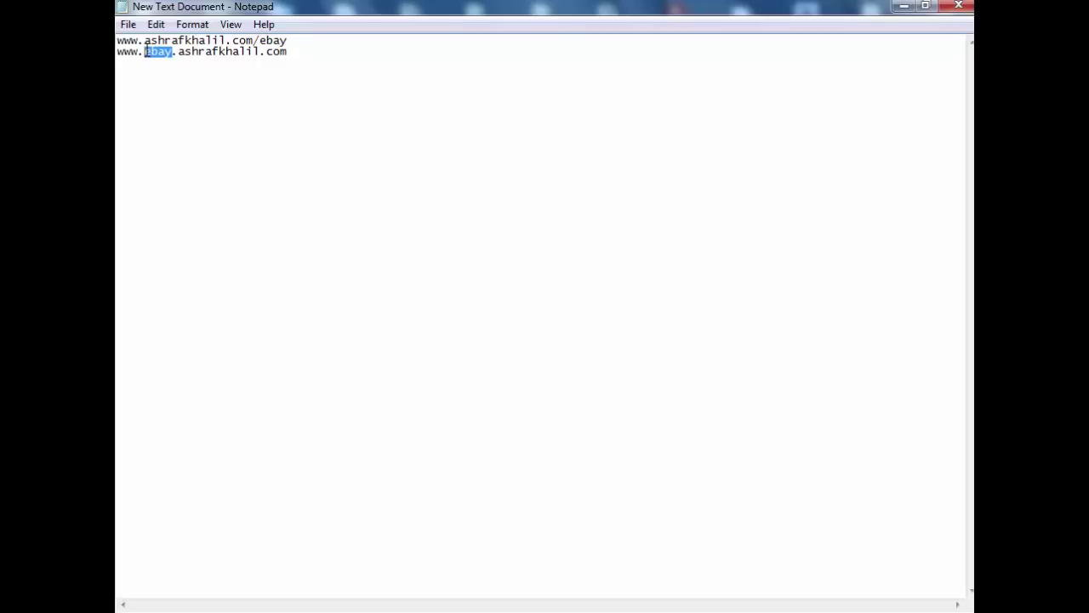
- Add a third line with only the main www domain address, highlight it, and return to the ebay folder window
click(304, 51)
key(Return)
text(www.ash)
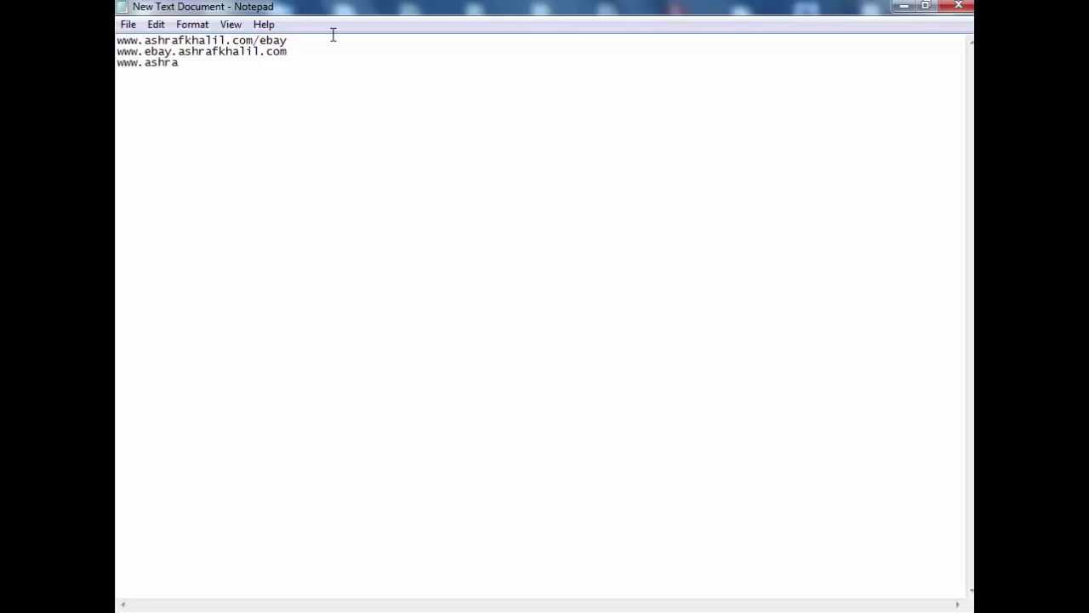
text(rafkhalil.com)
drag(255, 62, 117, 67)
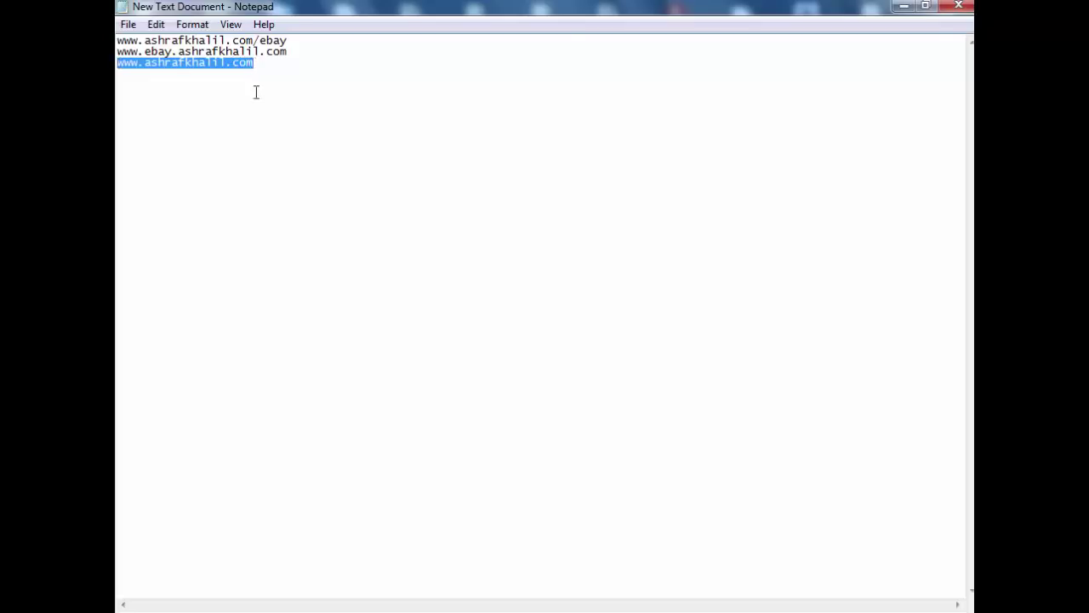
key(alt+Tab)
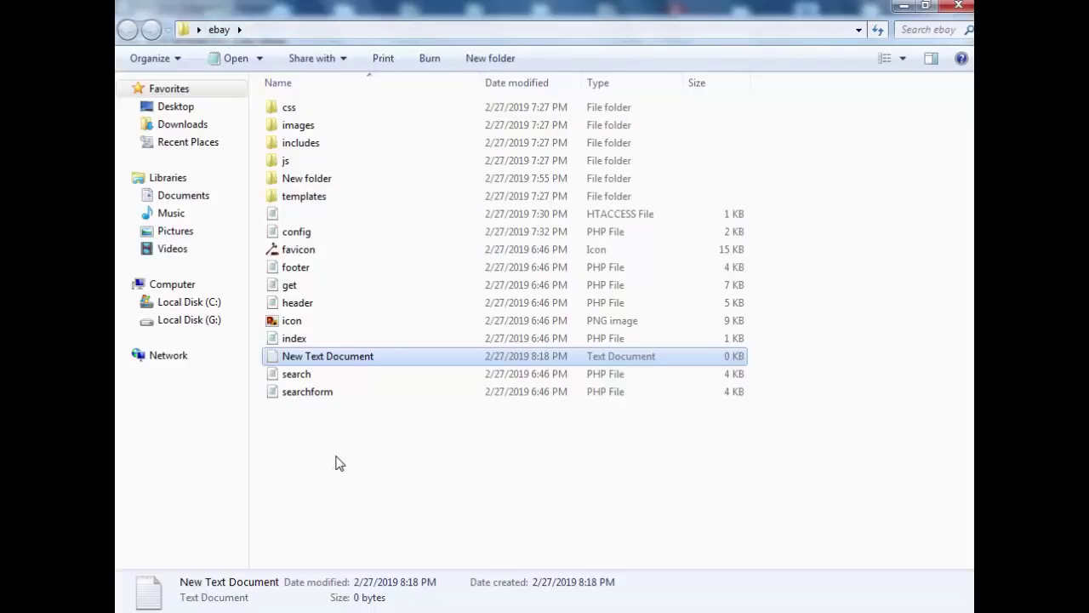
- Select all items in the ebay folder, check the FTP client's public_html remote folder, and return to the ebay folder with nothing selected
drag(336, 455, 599, 437)
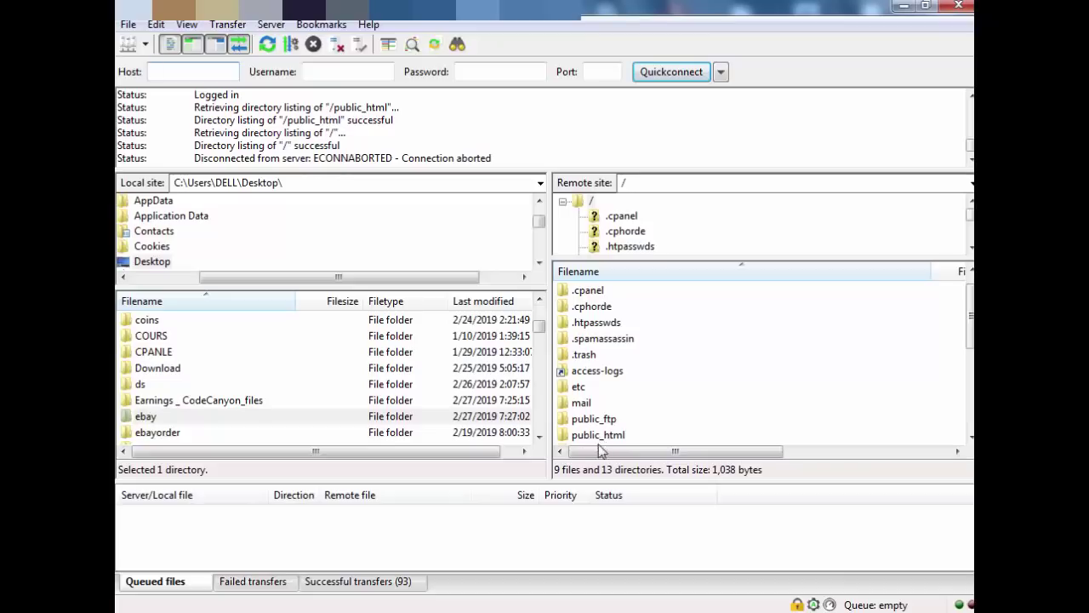
mouse_move(560, 608)
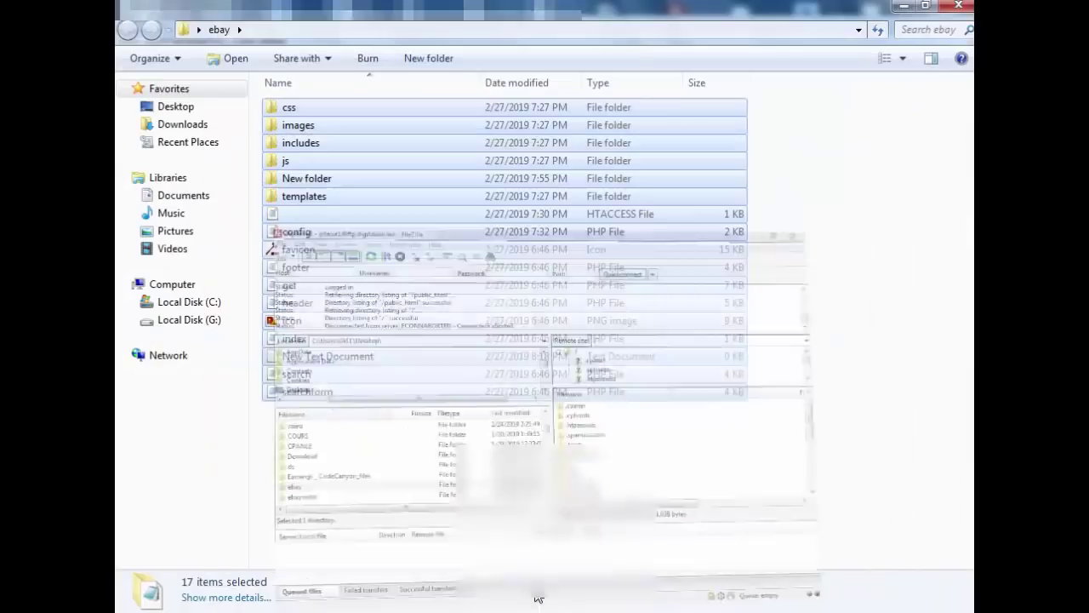
click(460, 497)
click(435, 487)
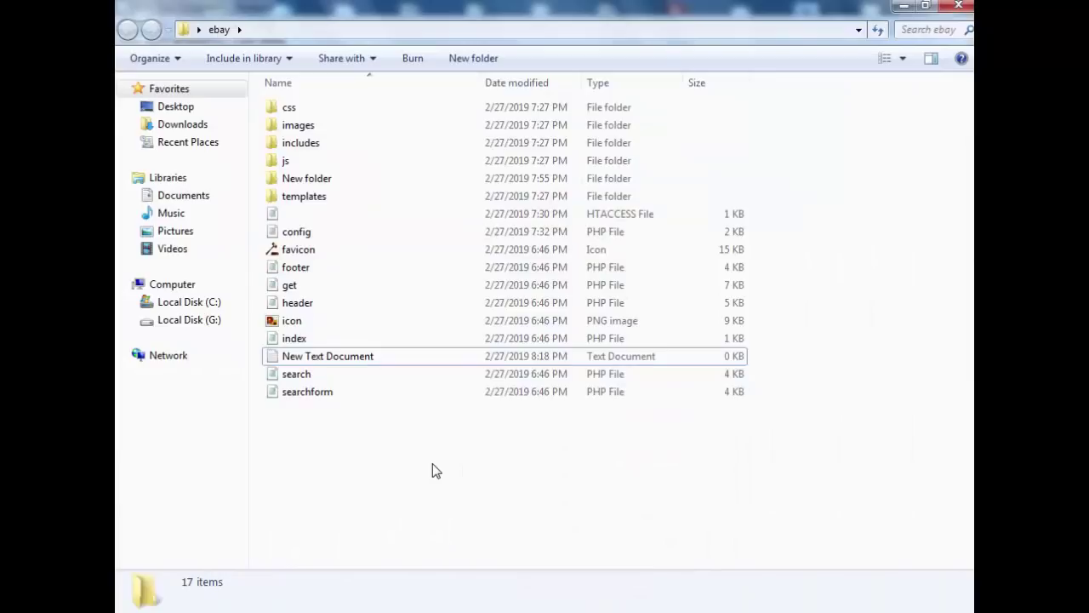
click(675, 609)
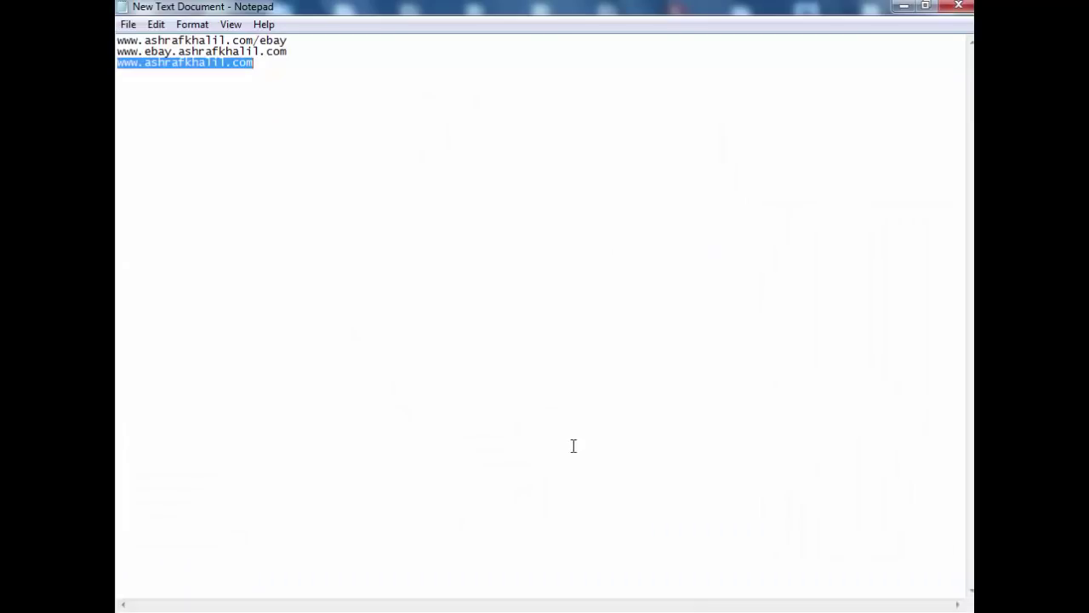
click(300, 297)
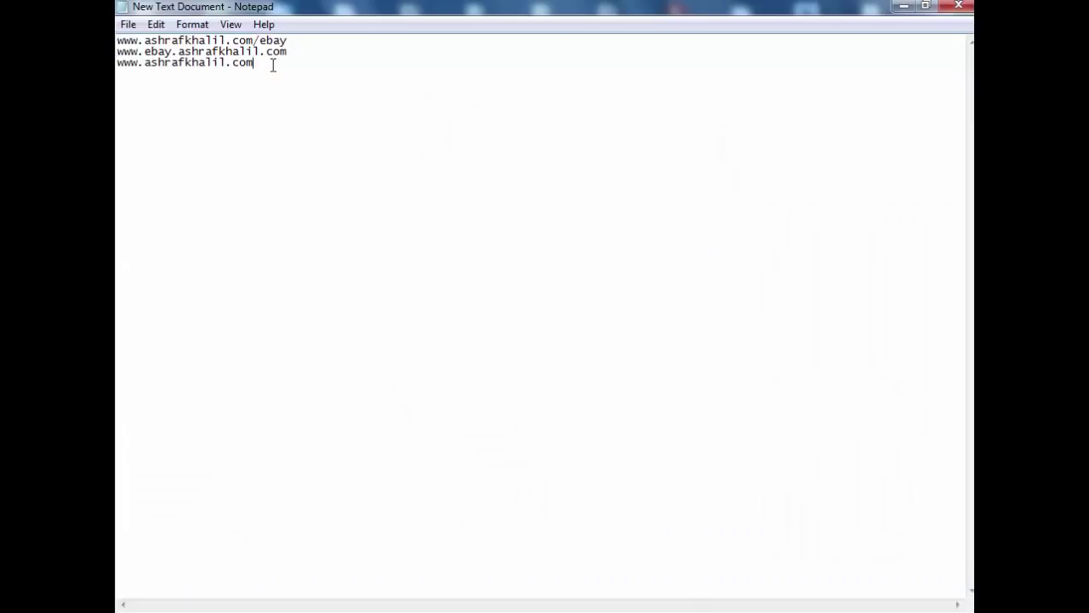
drag(272, 63, 117, 55)
key(Delete)
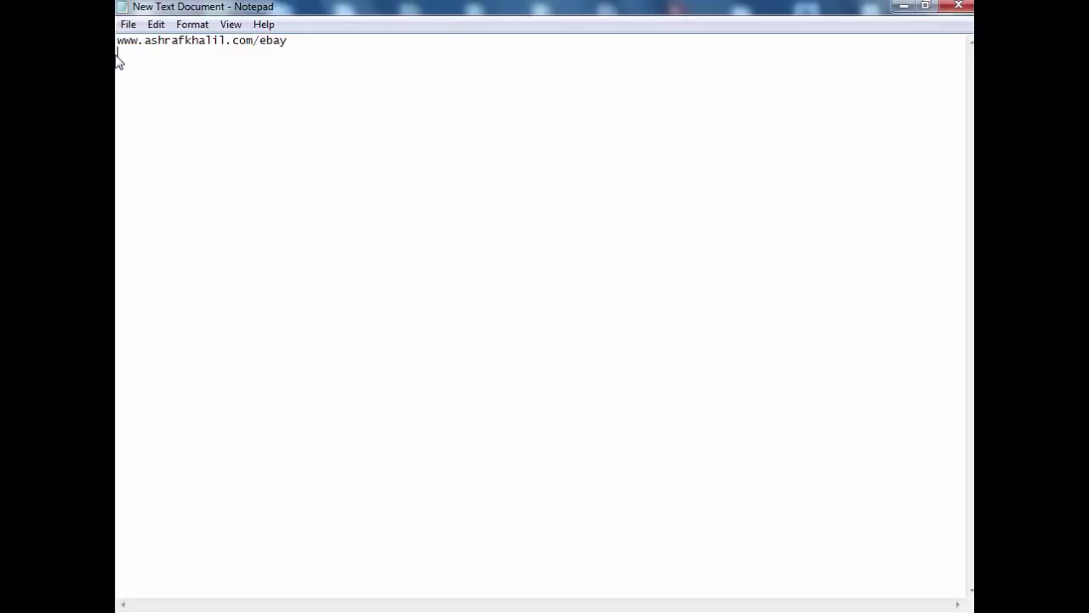
drag(303, 41, 119, 51)
text(ww)
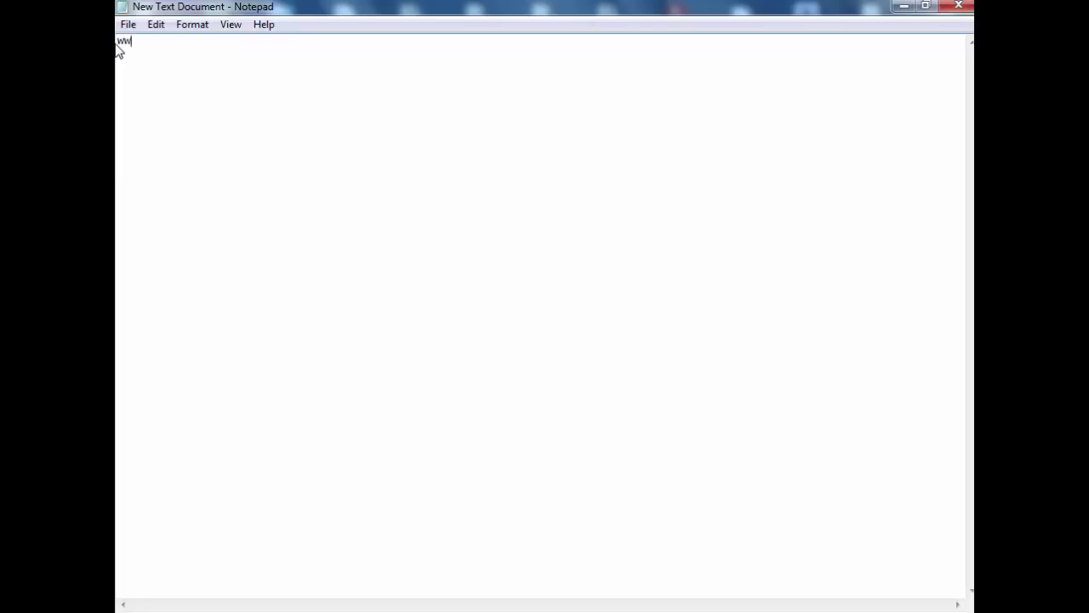
text(w.digitalsell.net/ebay)
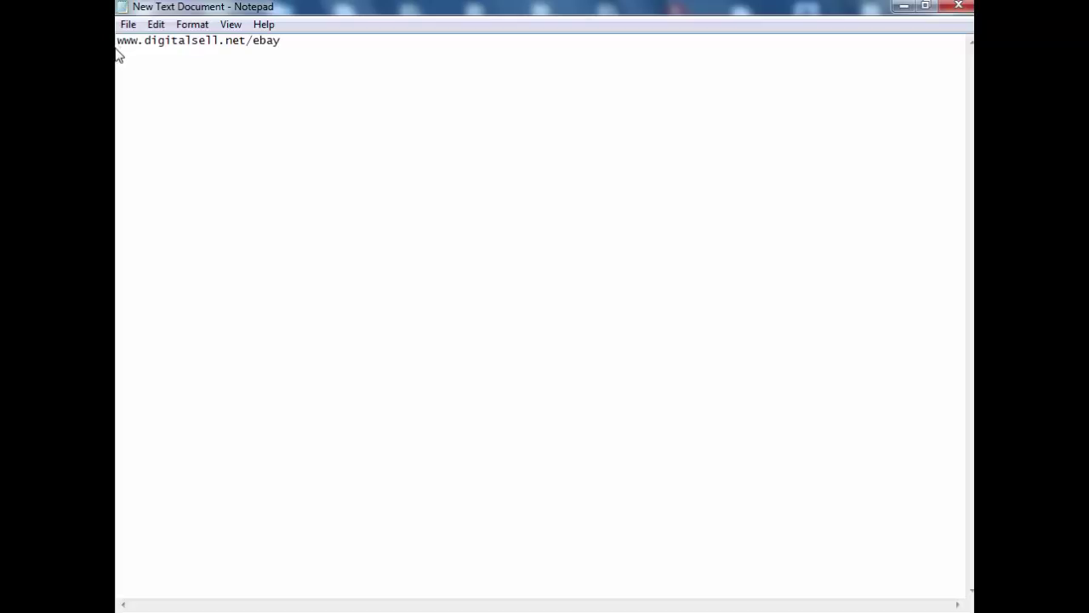
drag(289, 41, 118, 40)
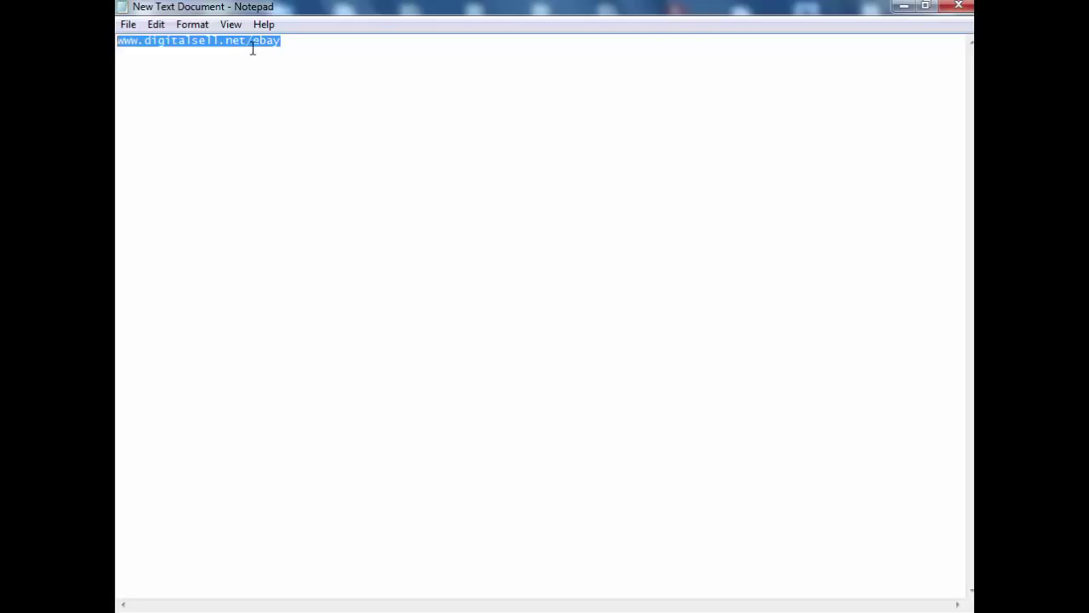
drag(292, 46, 249, 47)
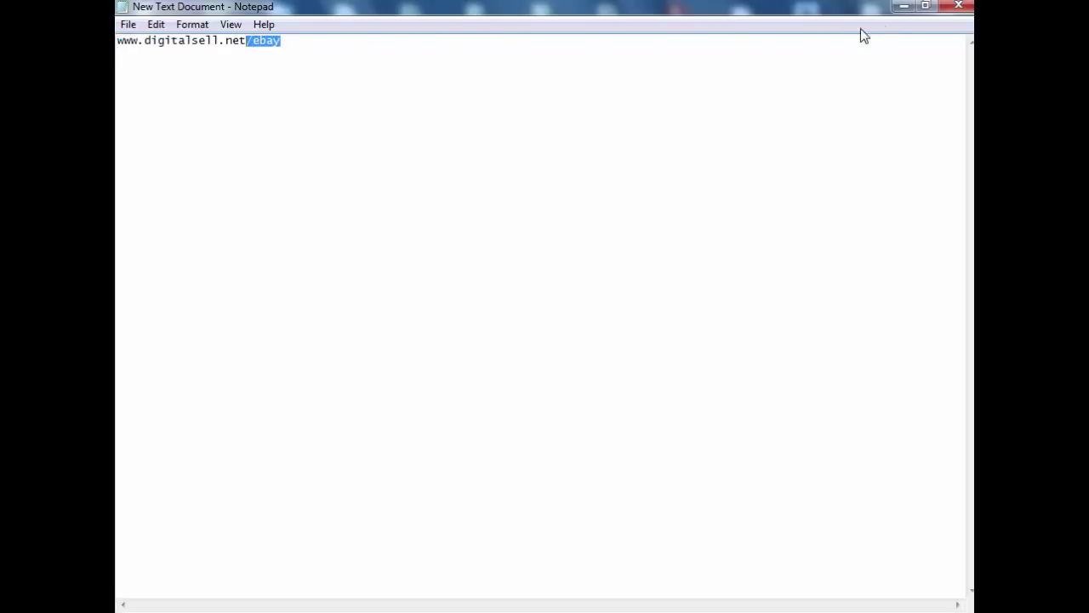
- Open the .htaccess file from the ebay folder in a maximized Notepad window and highlight the RewriteBase /ebay value
click(903, 6)
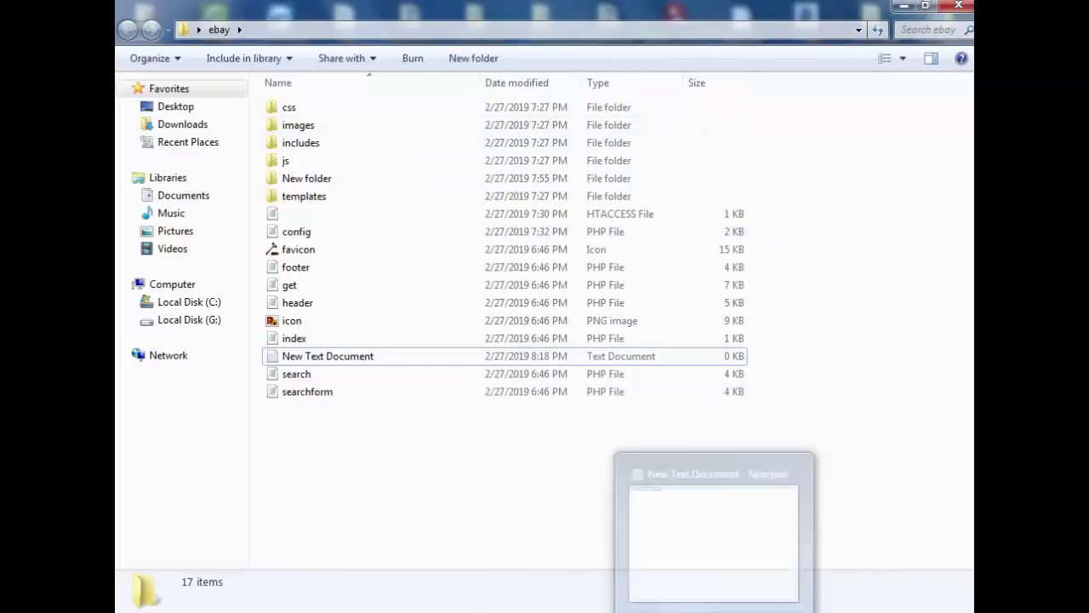
double_click(294, 214)
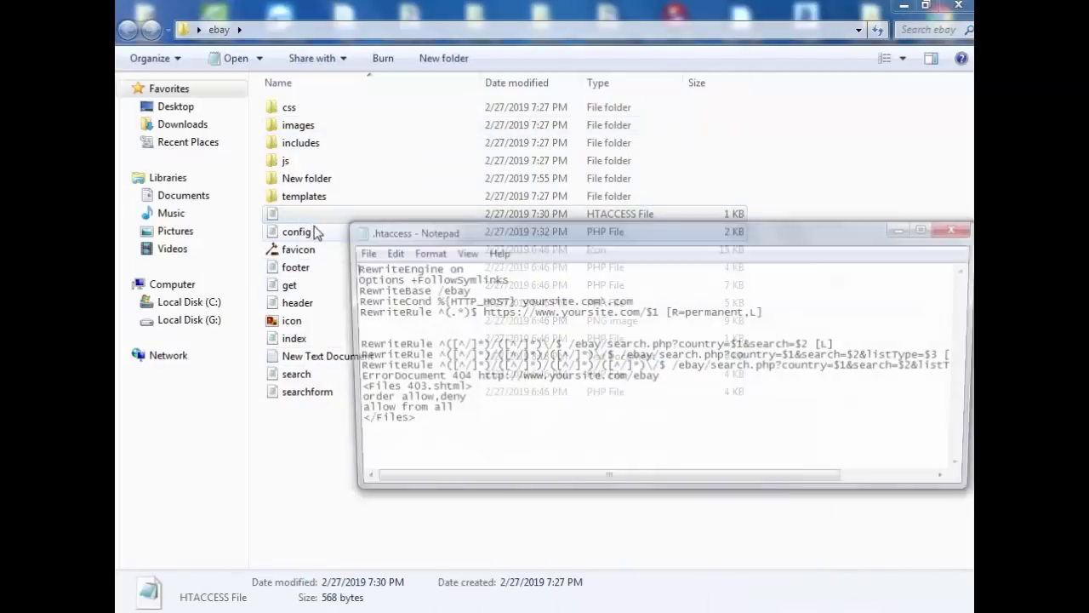
click(912, 224)
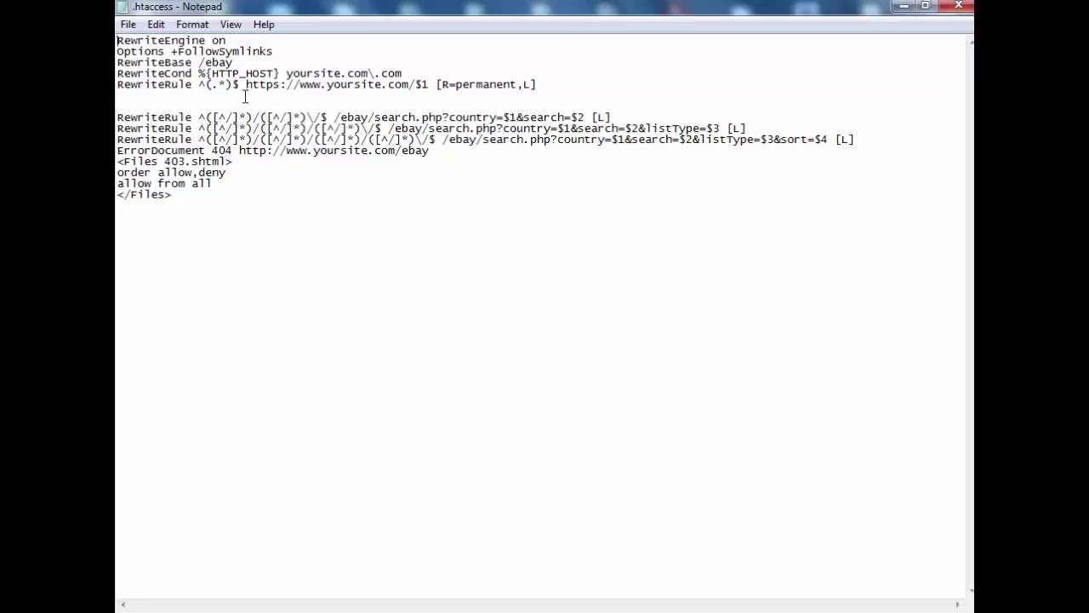
drag(249, 63, 204, 63)
drag(235, 64, 201, 64)
- In the RewriteCond line, replace yoursite.com with digitalsell.ne and change the ending after the backslash to .net
click(287, 75)
mouse_move(288, 75)
mouse_down()
mouse_move(375, 73)
mouse_move(288, 74)
mouse_up()
click(364, 74)
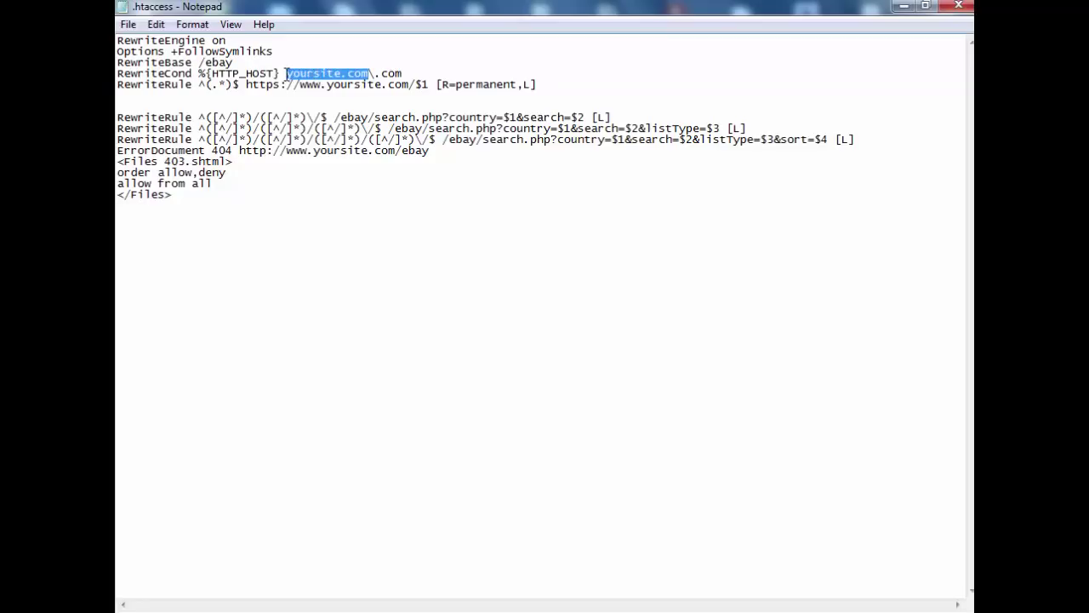
key(BackSpace)
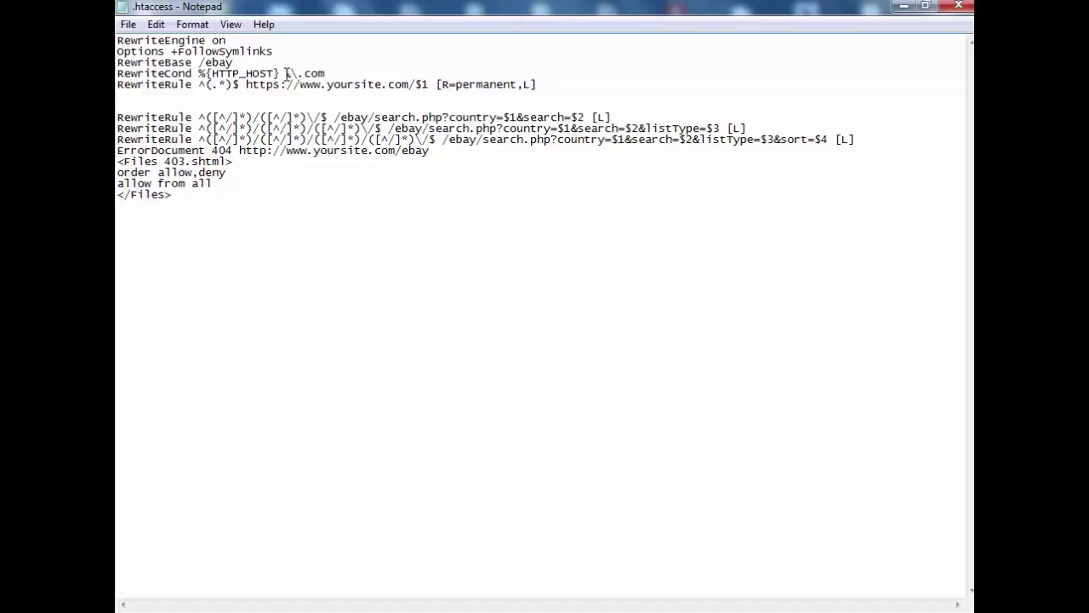
text(di)
text(gitals)
text(ell.)
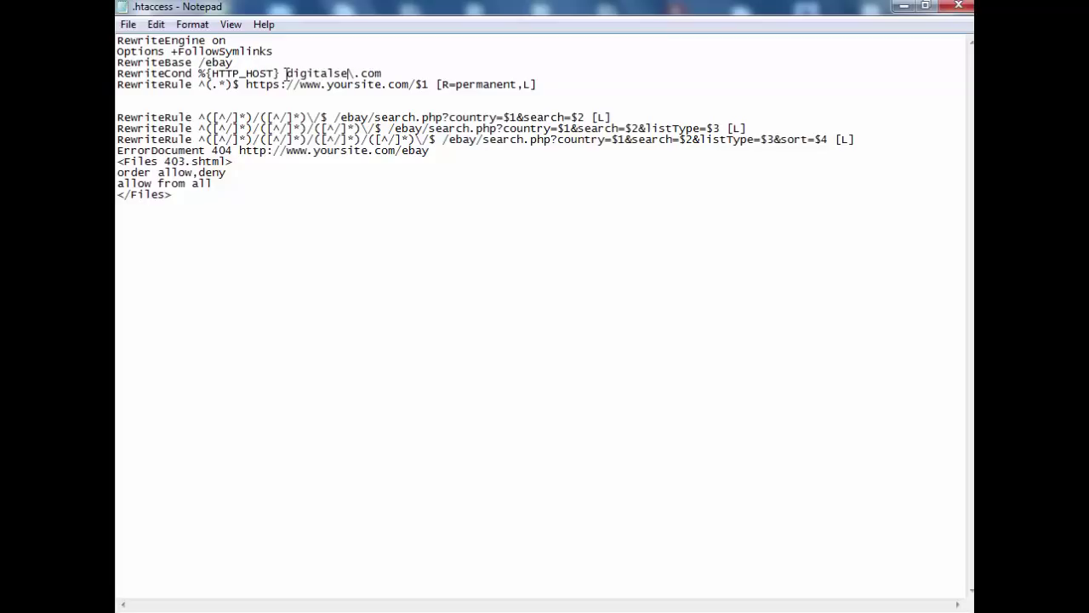
text(ne)
drag(416, 74, 395, 74)
text(net)
- Copy the domain text digitalsell.ne from the RewriteCond line
drag(383, 74, 287, 74)
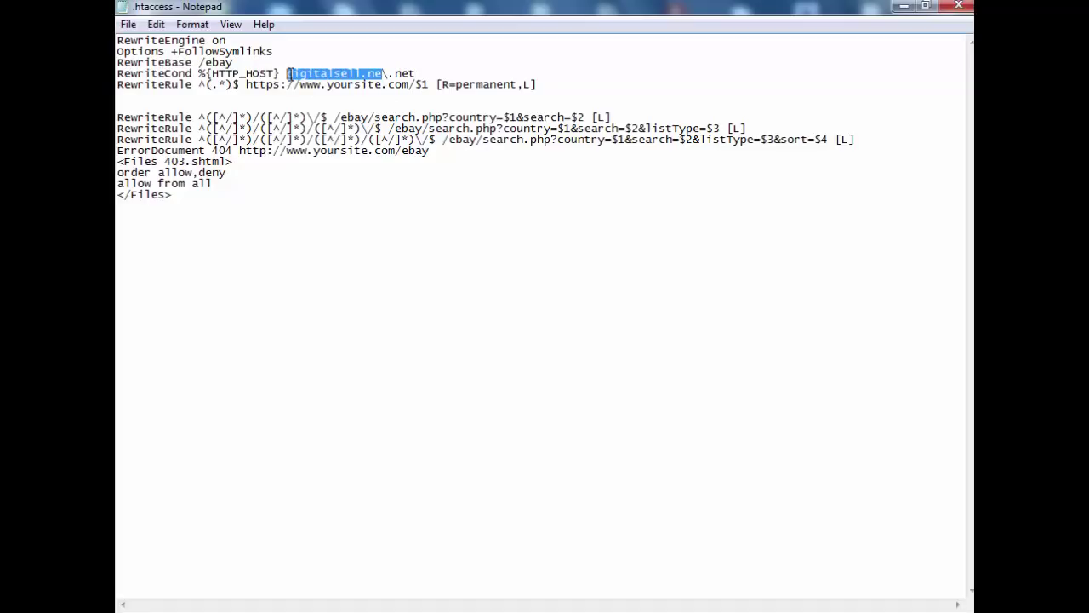
right_click(289, 74)
click(331, 128)
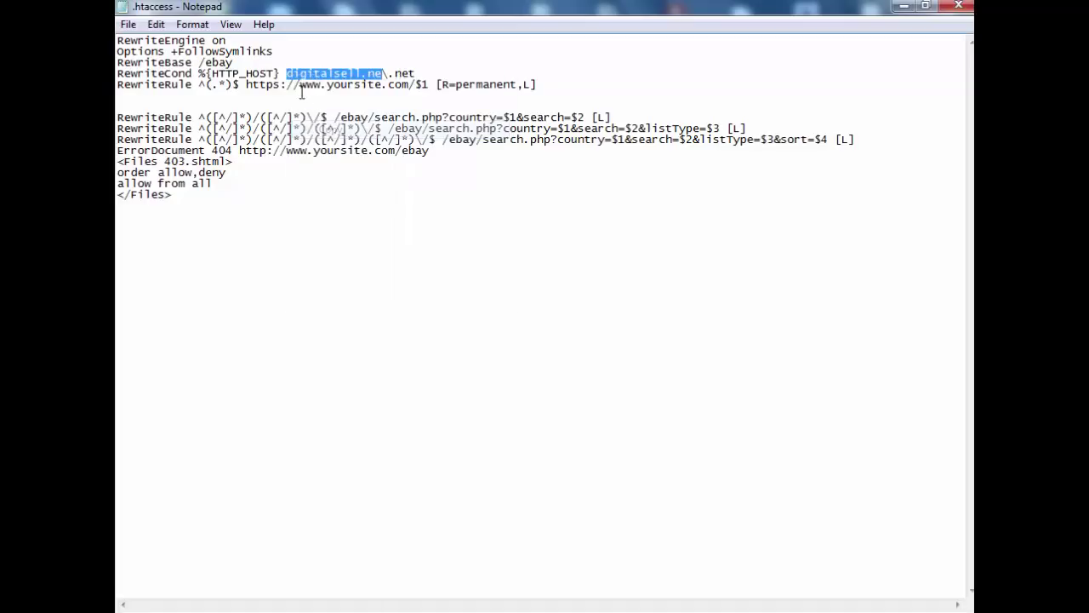
- Complete the RewriteCond domain as digitalsell.net, and highlight both the domain and its separate net ending
click(285, 74)
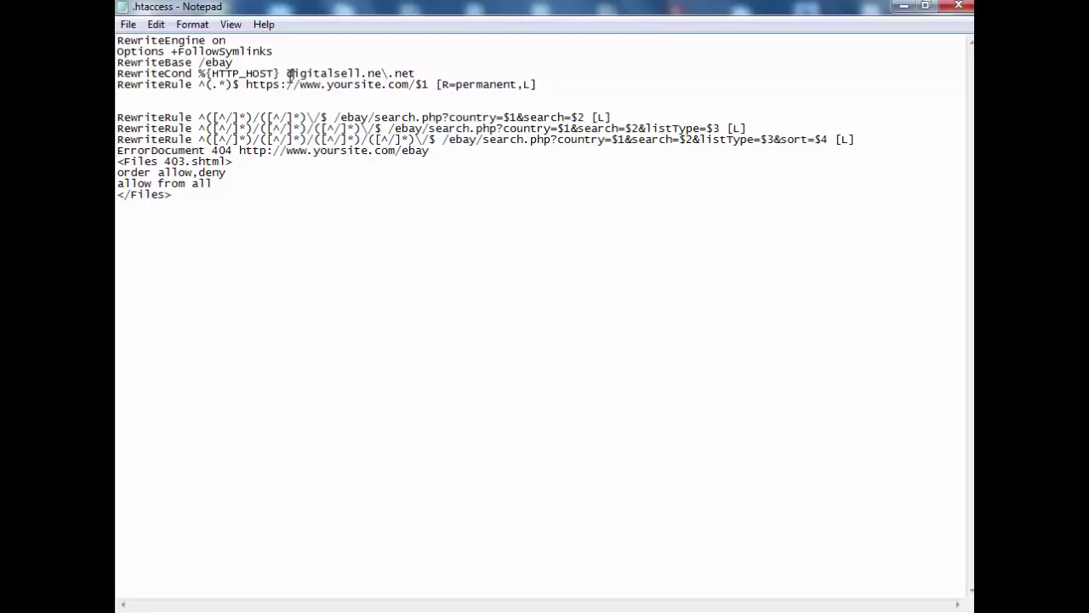
drag(285, 74, 382, 74)
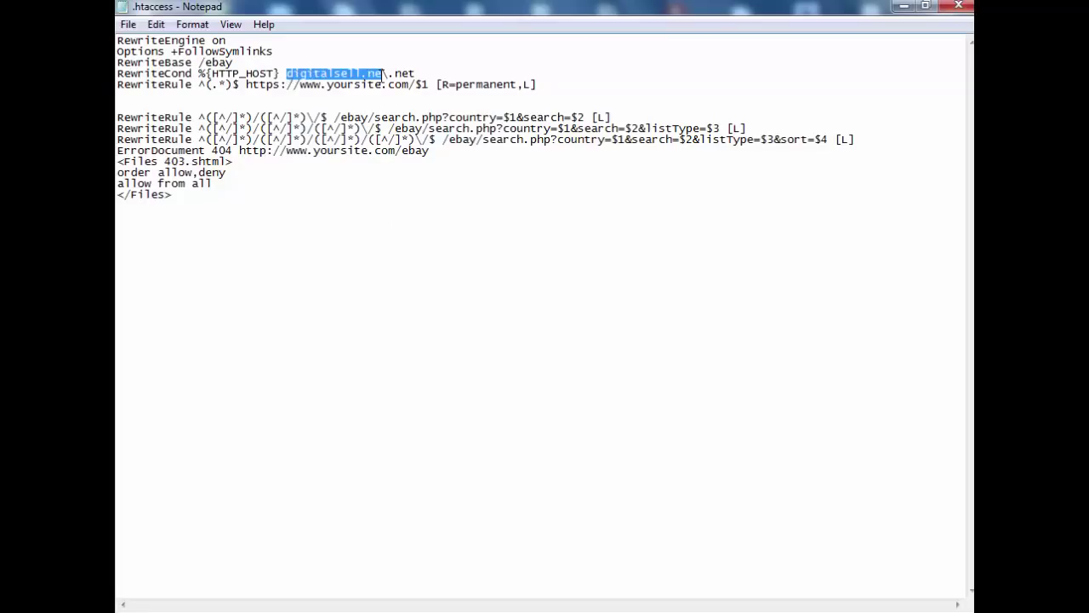
click(382, 75)
text(t)
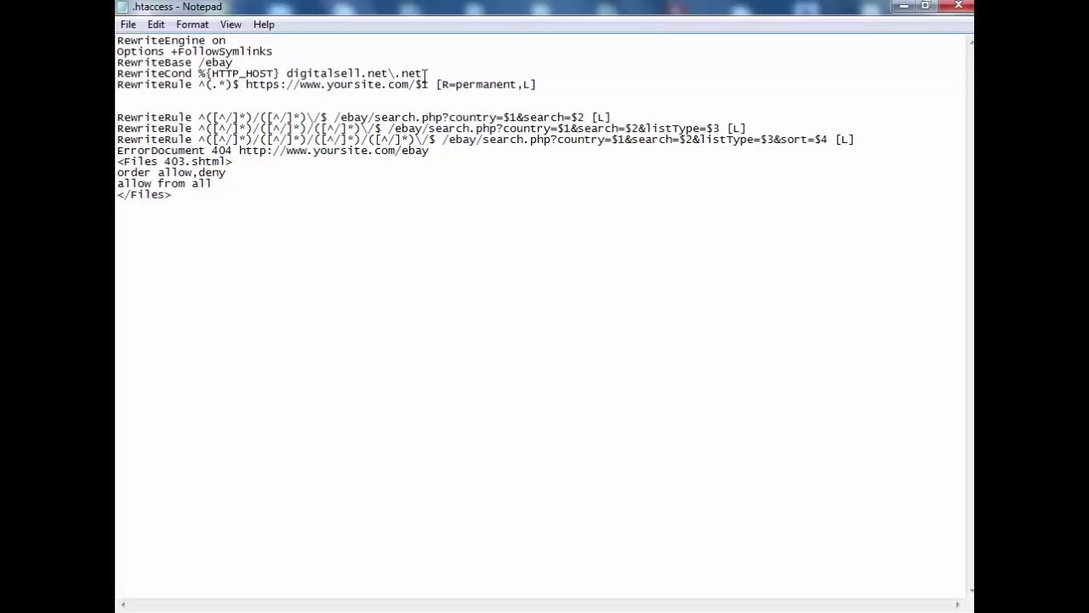
mouse_move(423, 75)
mouse_down()
mouse_move(370, 75)
mouse_move(402, 75)
mouse_up()
click(287, 74)
drag(390, 74, 293, 77)
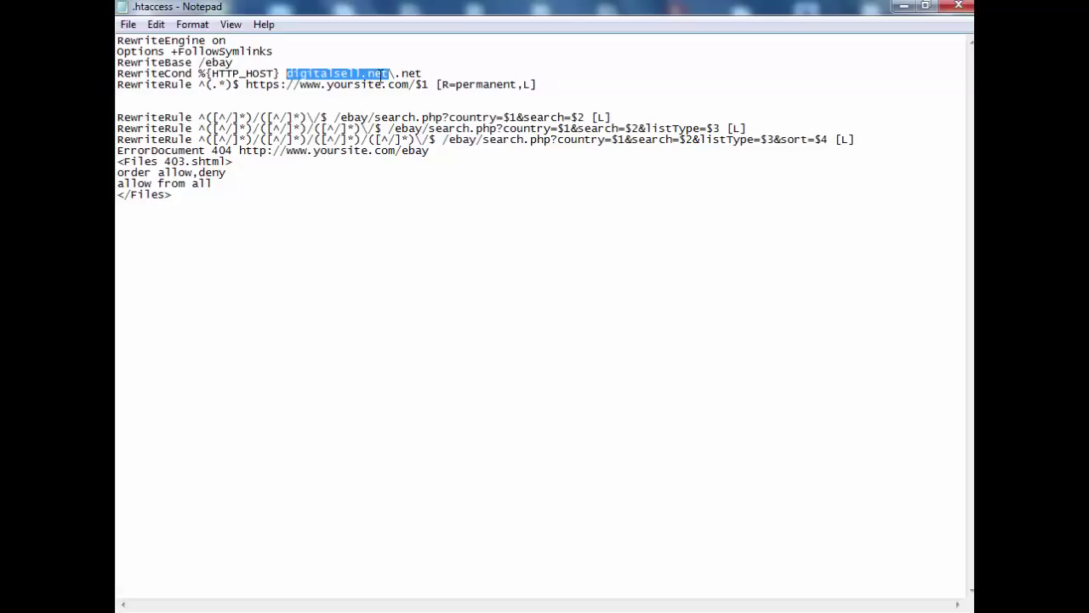
- Replace yoursite.com in the https RewriteRule line with the copied domain, completed as digitalsell.net
drag(422, 74, 328, 85)
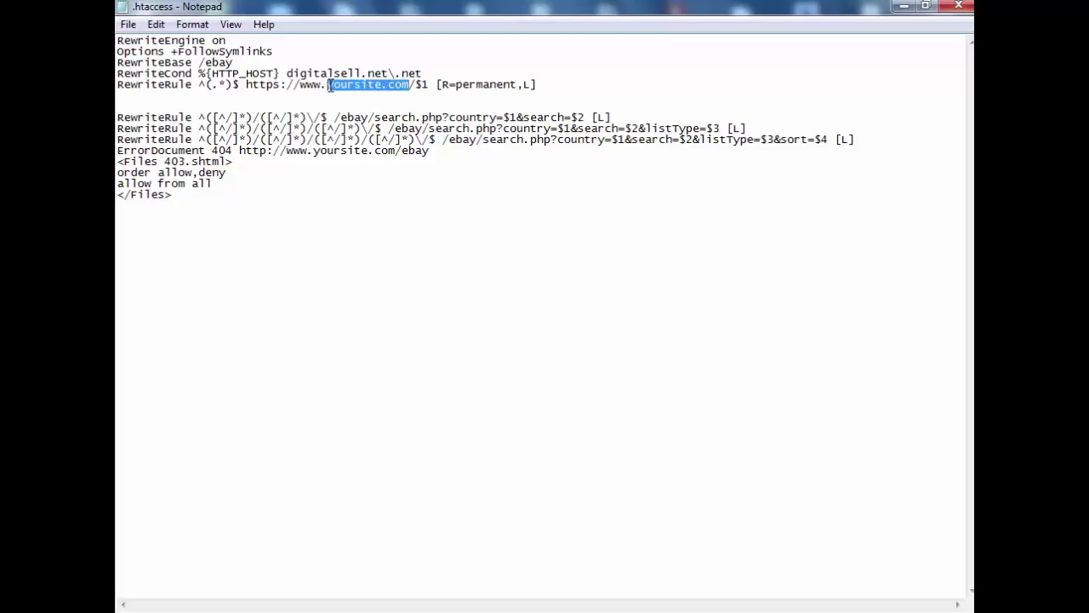
right_click(334, 85)
click(374, 160)
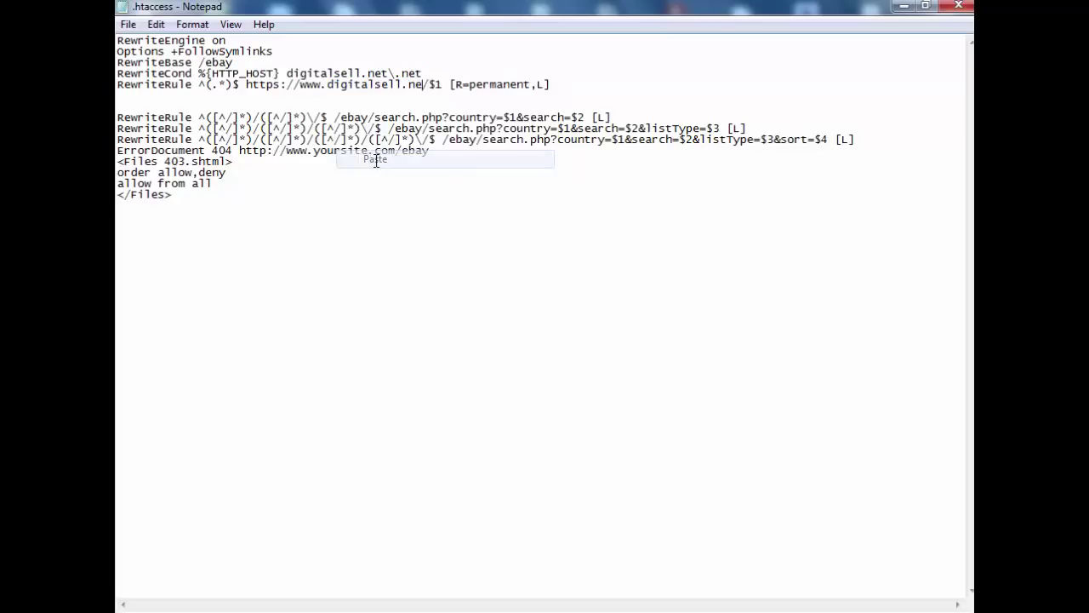
text(t)
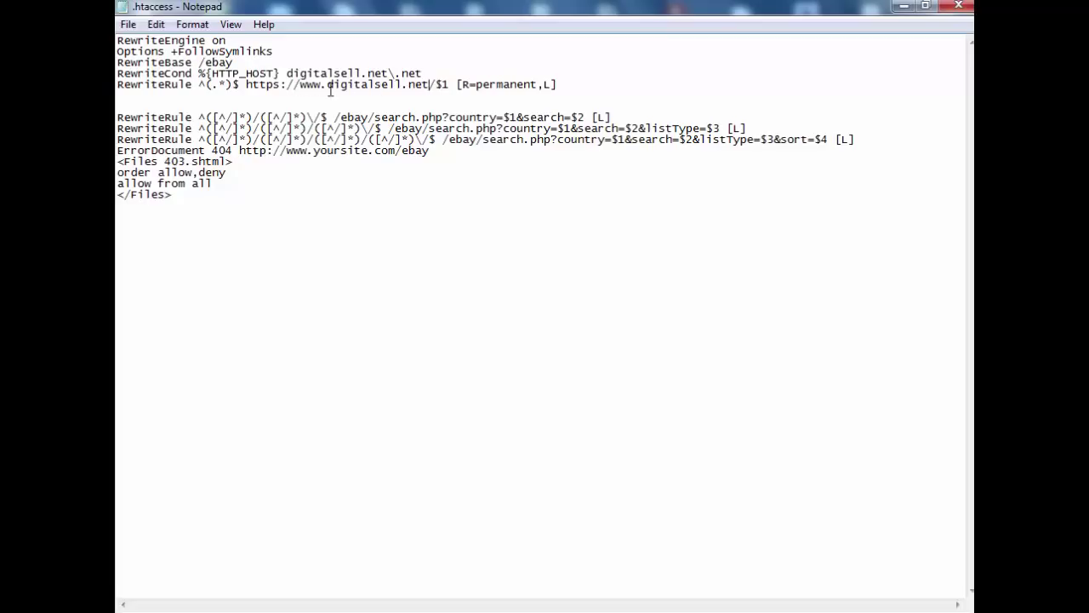
- Replace yoursite.com in the ErrorDocument 404 address with the copied domain, completed as digitalsell.net
drag(395, 150, 304, 148)
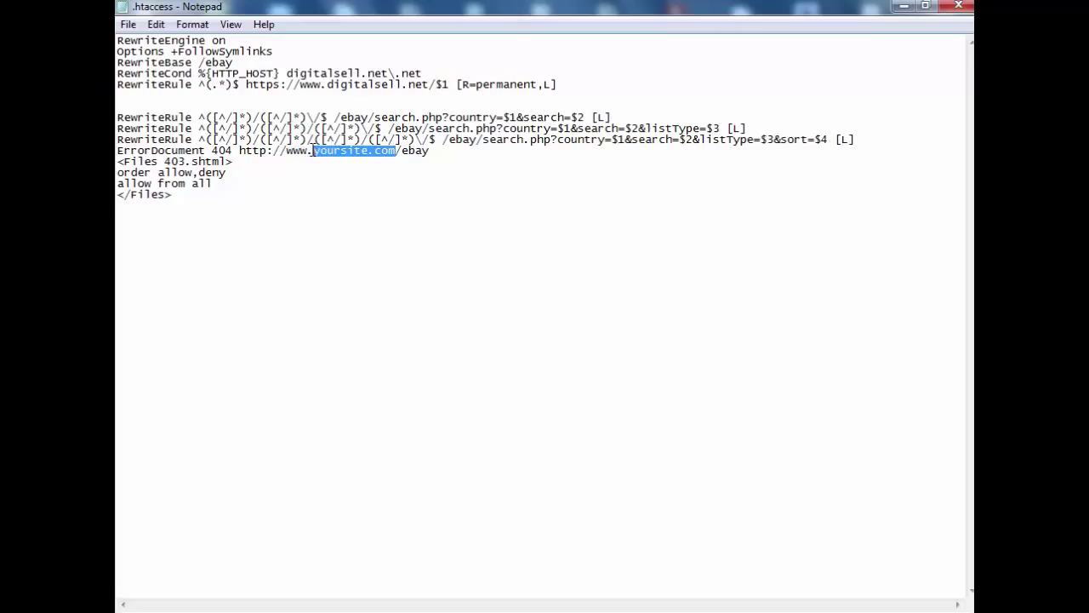
right_click(311, 150)
click(355, 219)
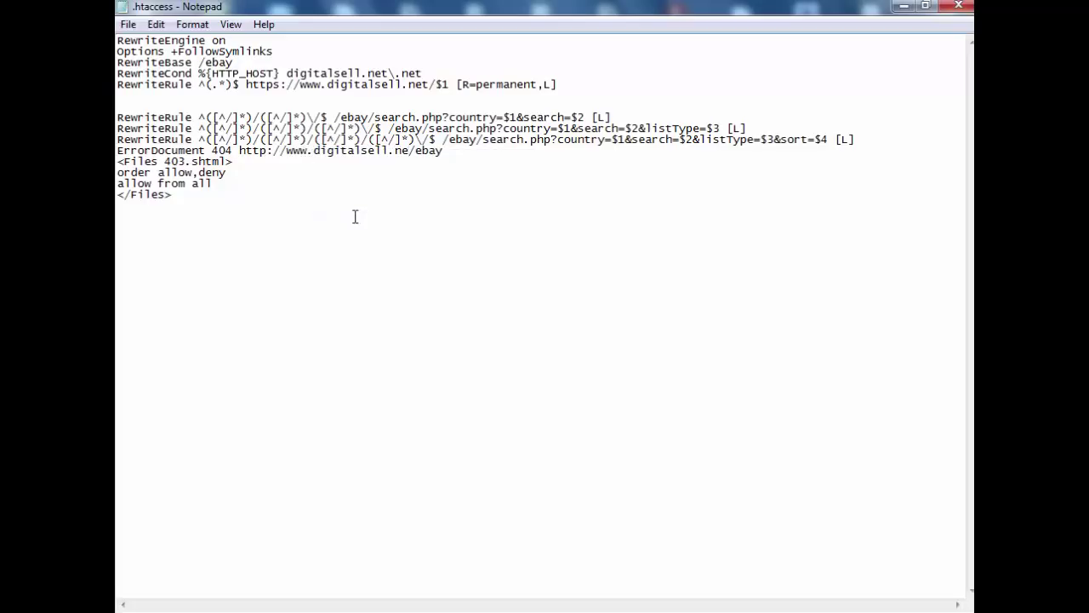
text(t)
- Highlight the ebay folder name in RewriteBase and the third search.php rule, and close the .htaccess file with its changes saved
drag(233, 63, 205, 62)
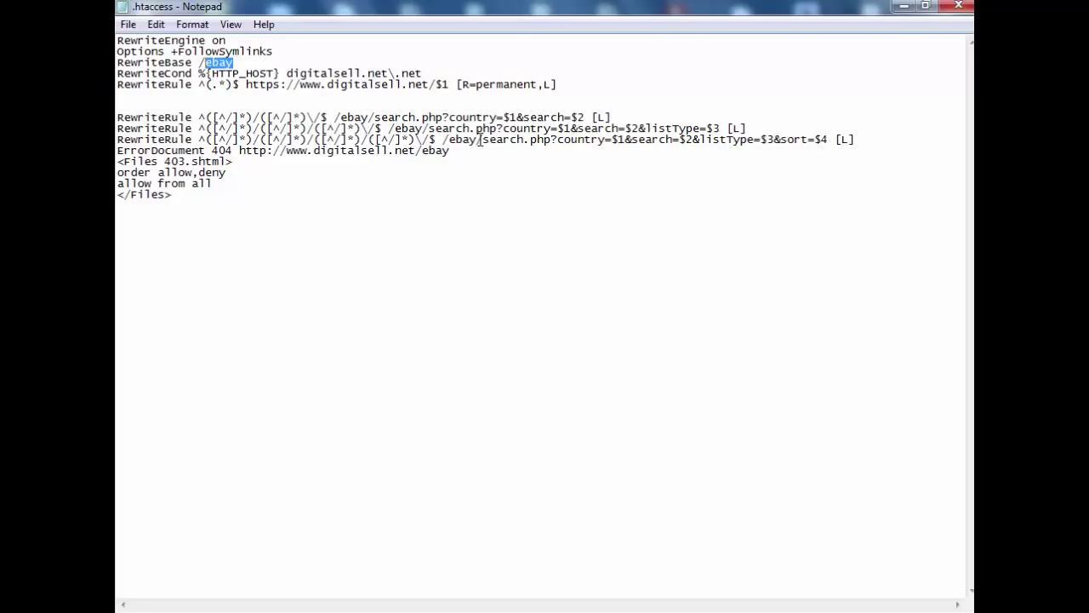
drag(479, 140, 450, 140)
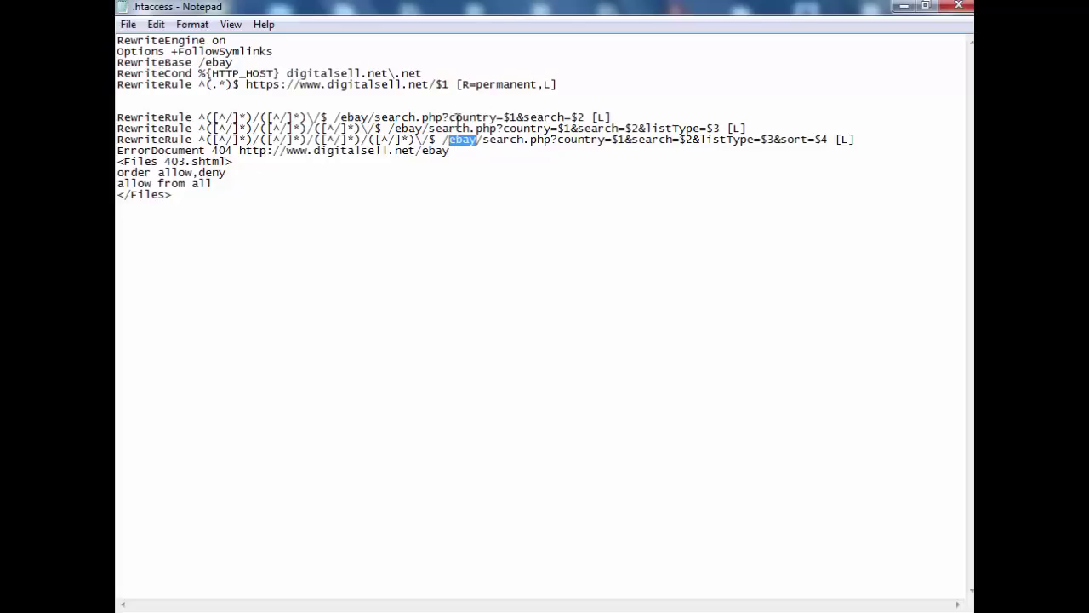
click(958, 7)
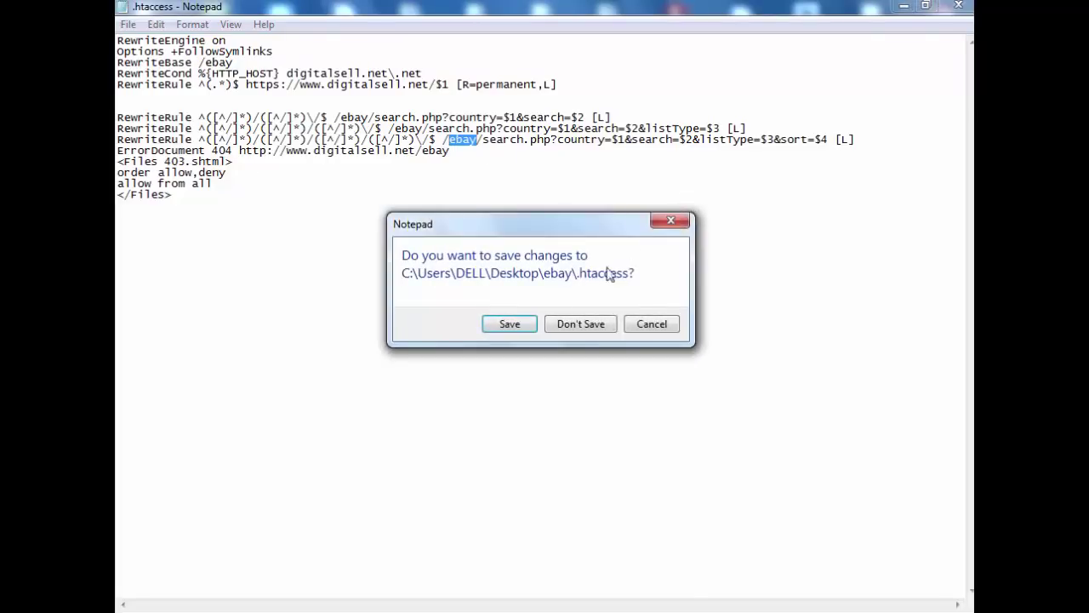
click(505, 322)
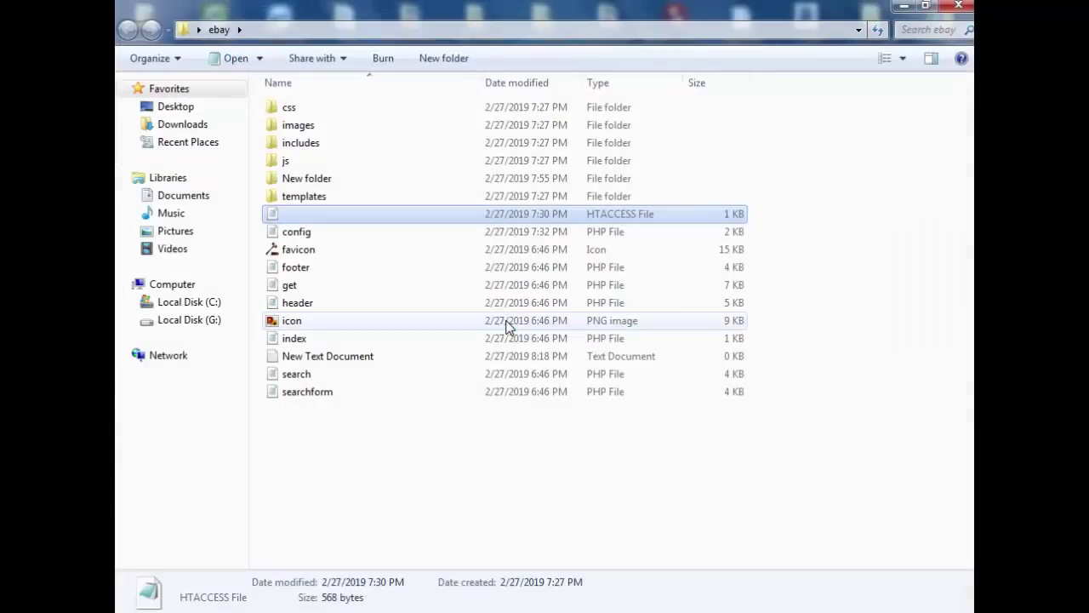
click(372, 477)
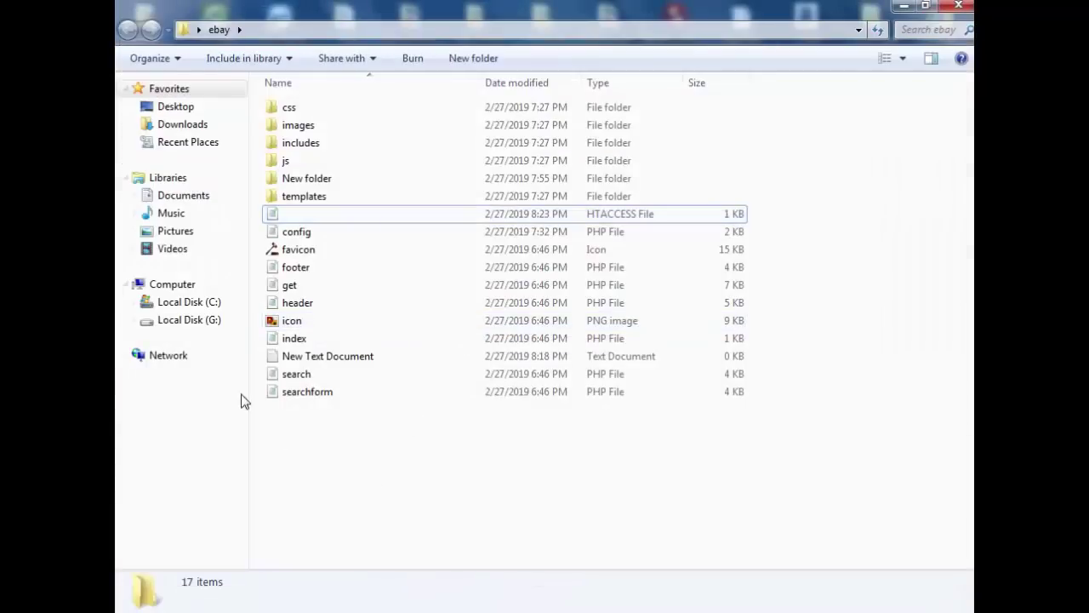
- Open the config PHP file in a maximized Notepad window and select the Site Title placeholder in $sitename
double_click(297, 232)
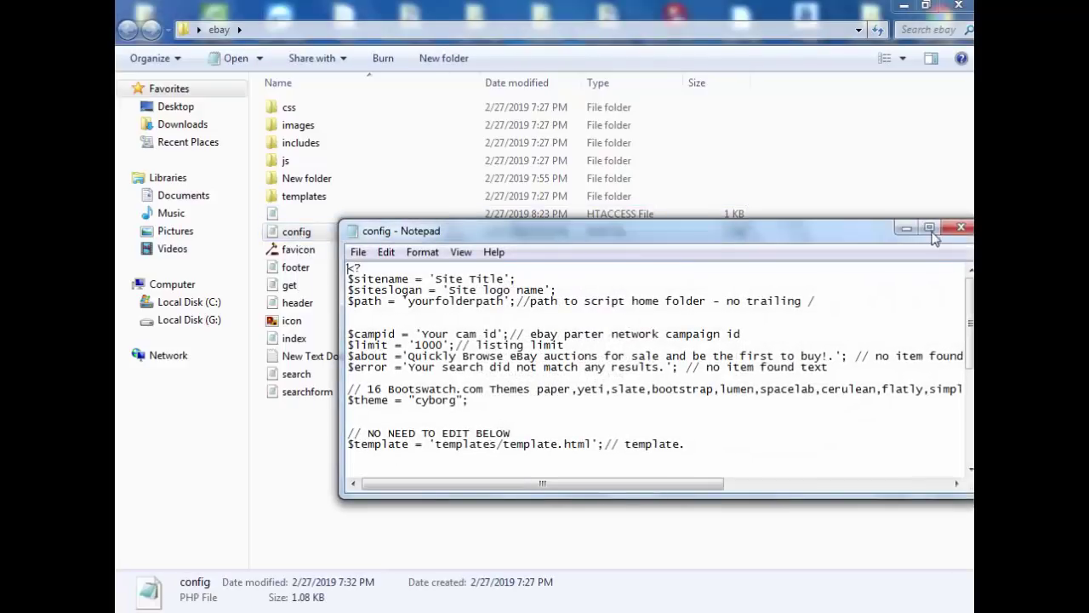
click(930, 228)
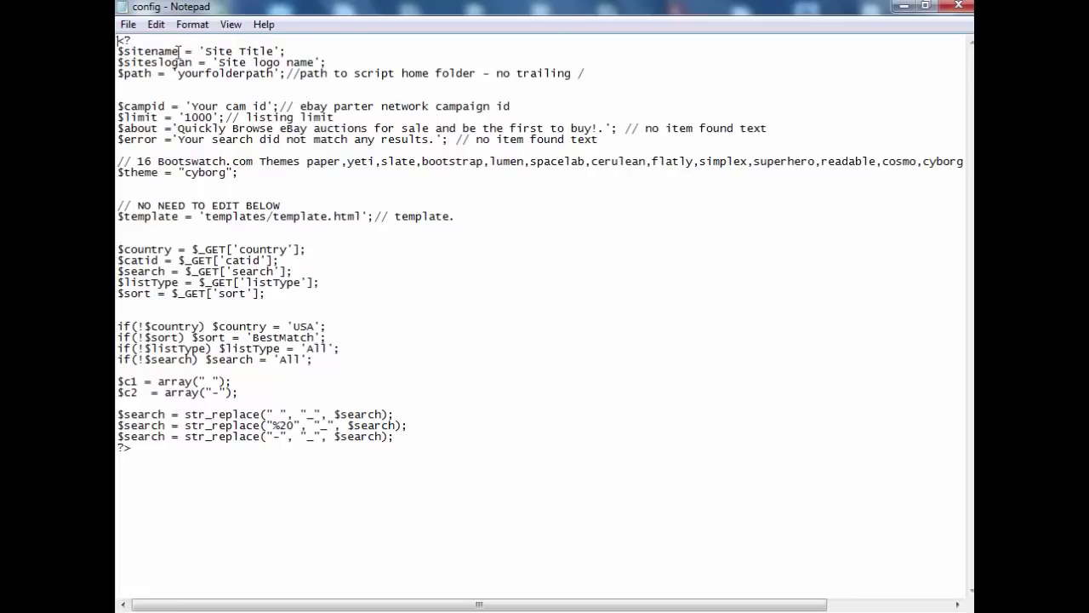
drag(272, 51, 206, 51)
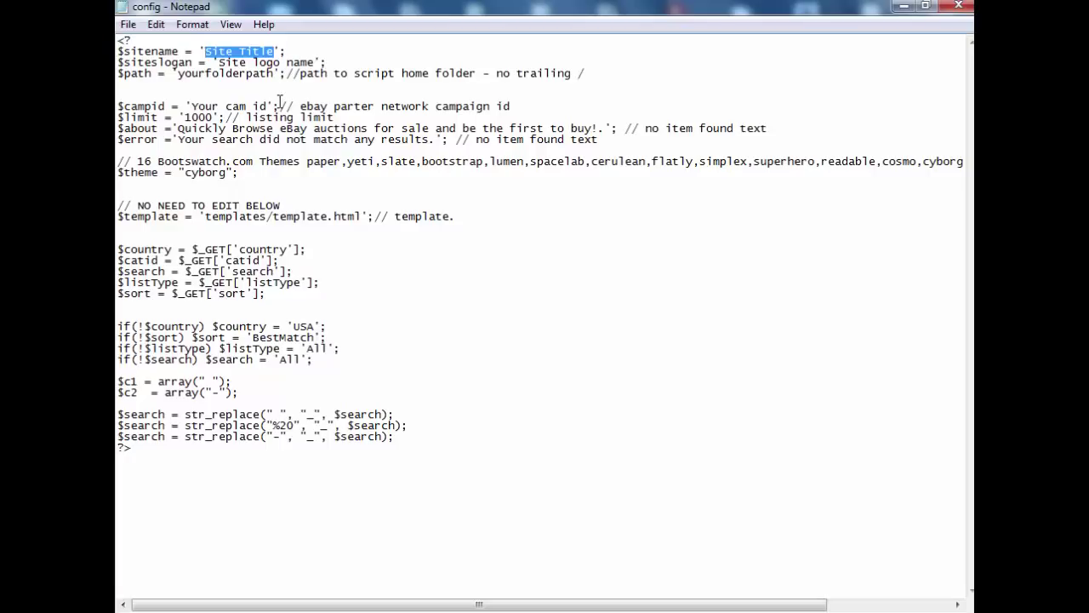
- Set the $sitename value to Ebay Store and the $siteslogan value to eBay Store
text(e = 'E)
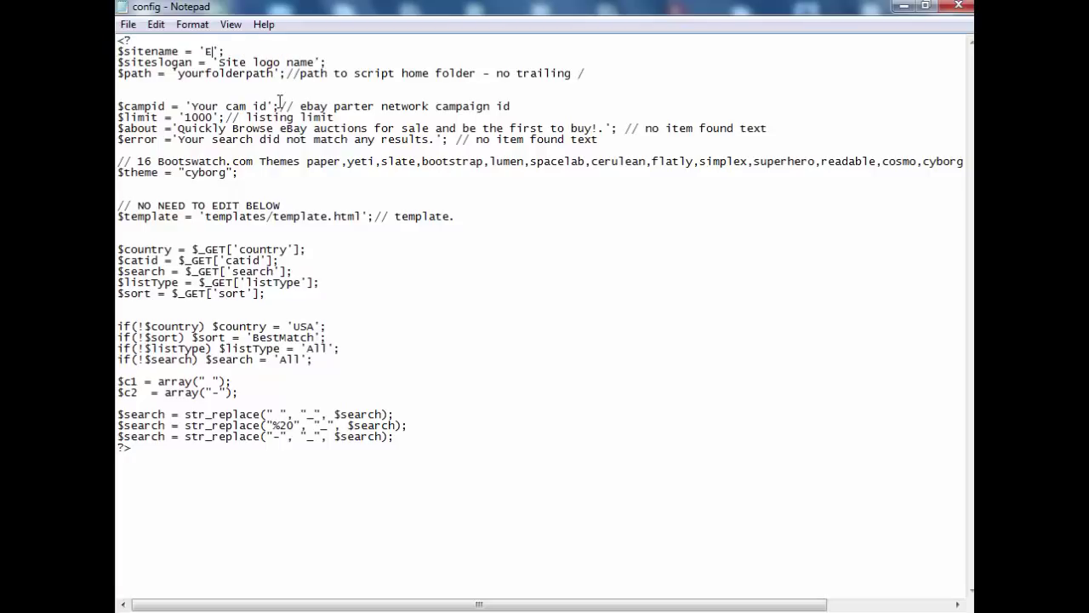
text(bay Store)
drag(316, 63, 218, 63)
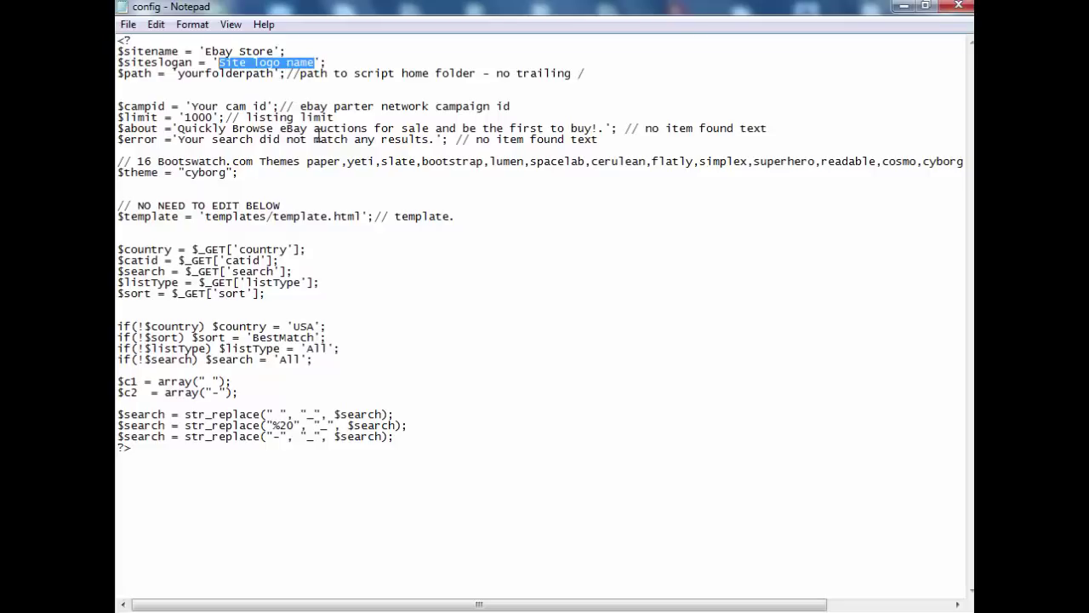
text(E)
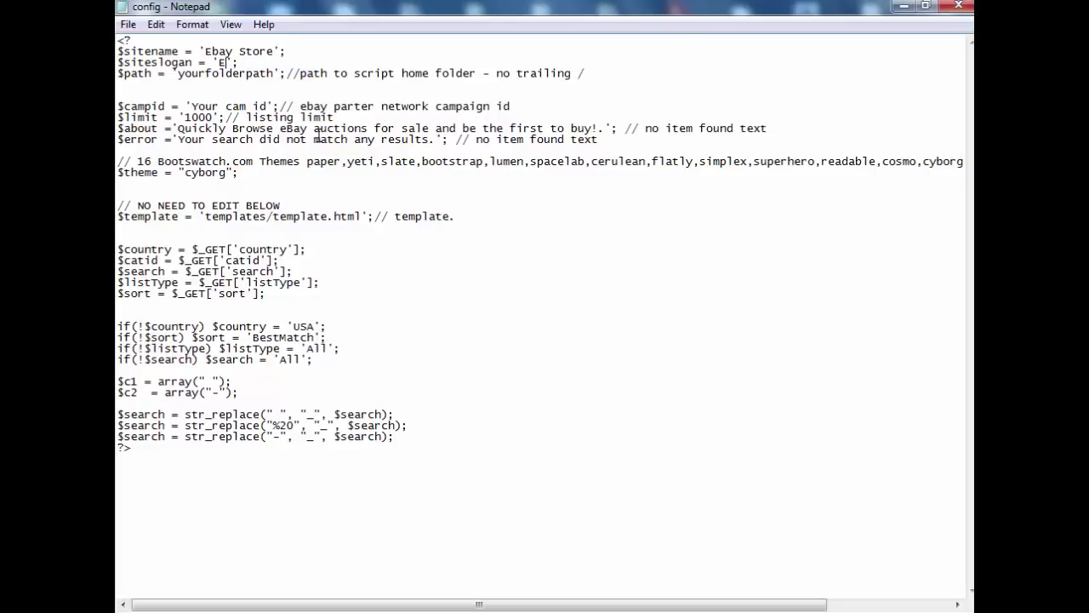
key(BackSpace)
text(eBay Store)
- Copy eBay Store from $siteslogan and paste it over the $sitename text, keeping the enclosing quotes
drag(288, 63, 207, 51)
right_click(219, 61)
click(253, 117)
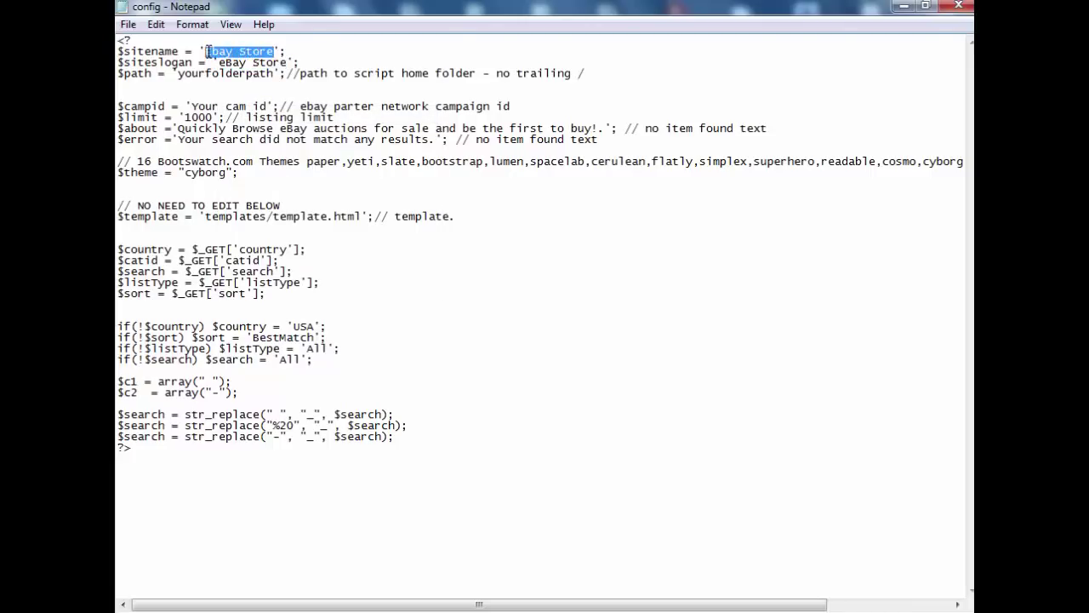
right_click(207, 51)
click(243, 124)
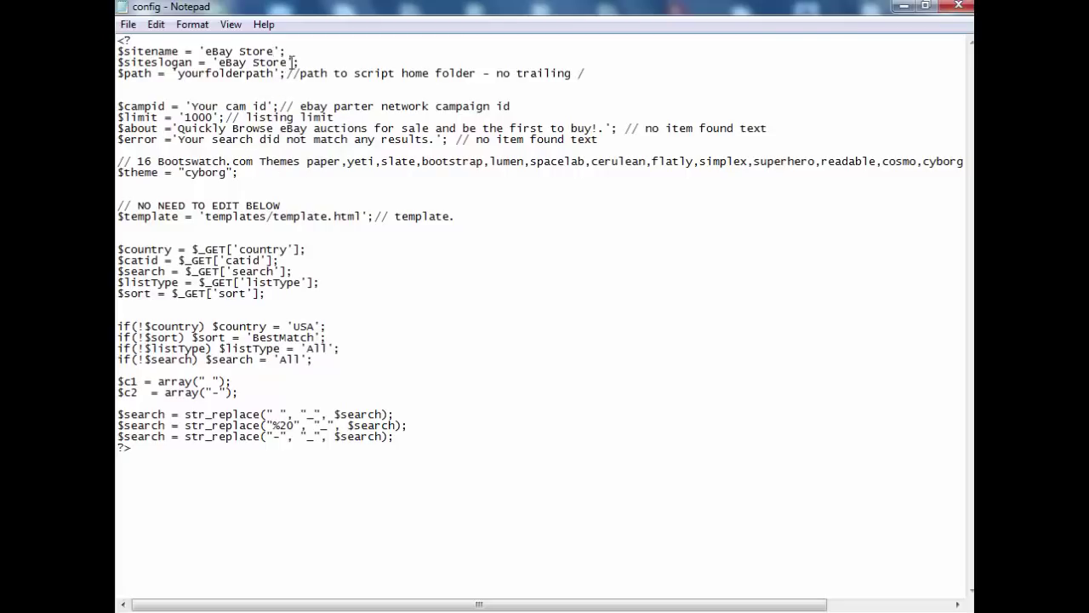
drag(280, 51, 272, 51)
drag(206, 52, 213, 62)
text(')
drag(273, 51, 207, 57)
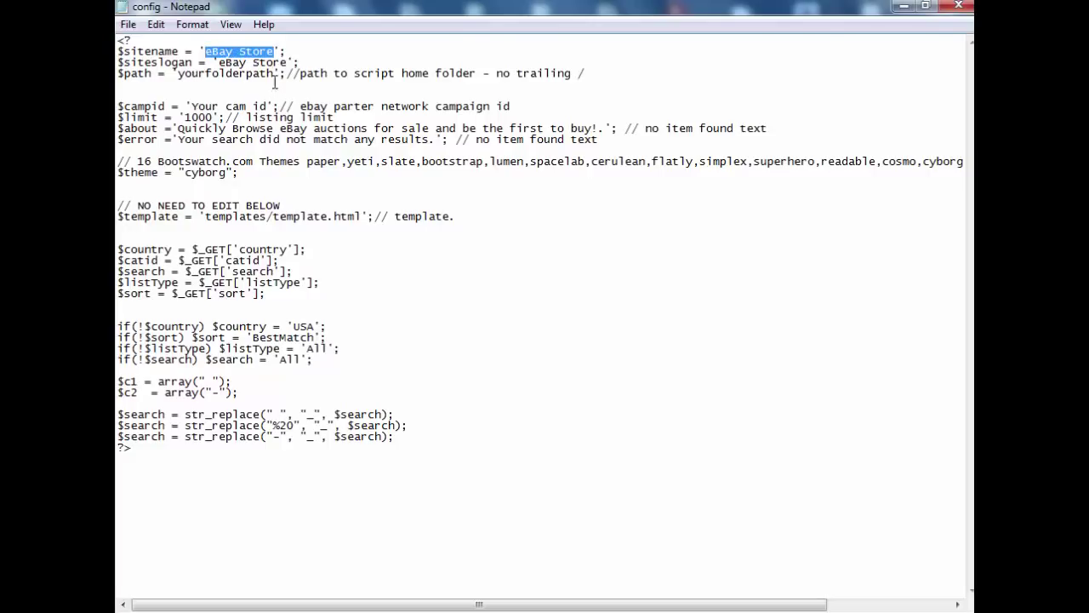
drag(274, 74, 180, 77)
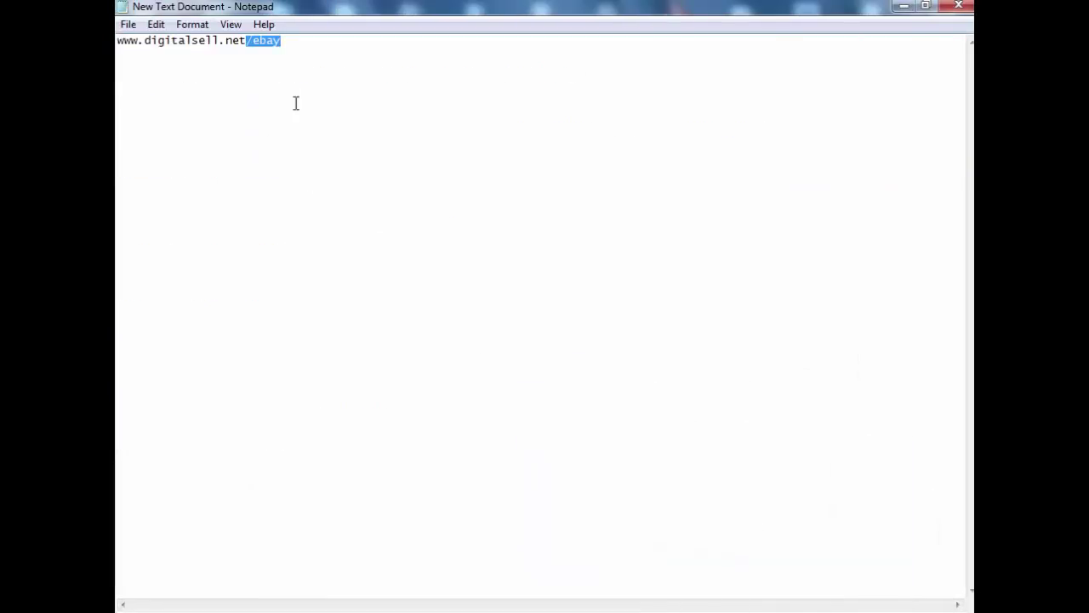
click(284, 75)
drag(289, 42, 122, 43)
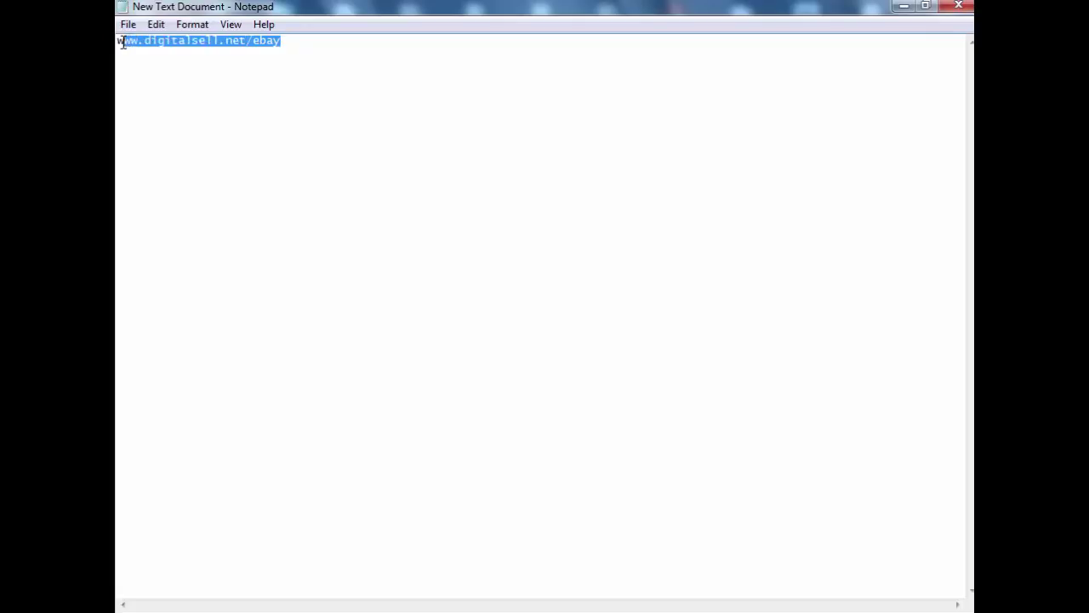
click(121, 44)
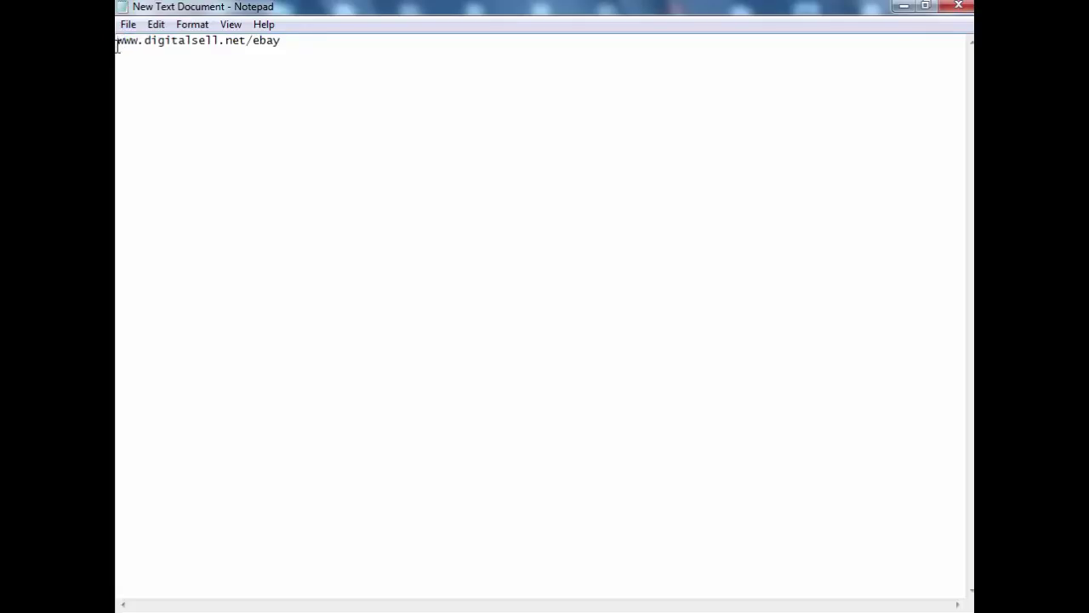
text(https:)
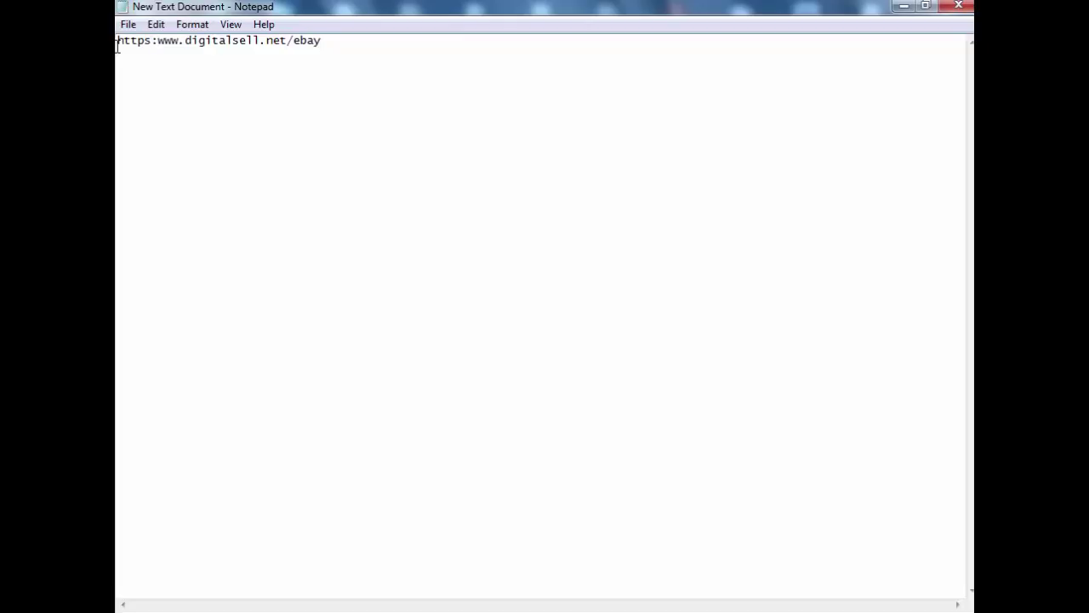
text(//)
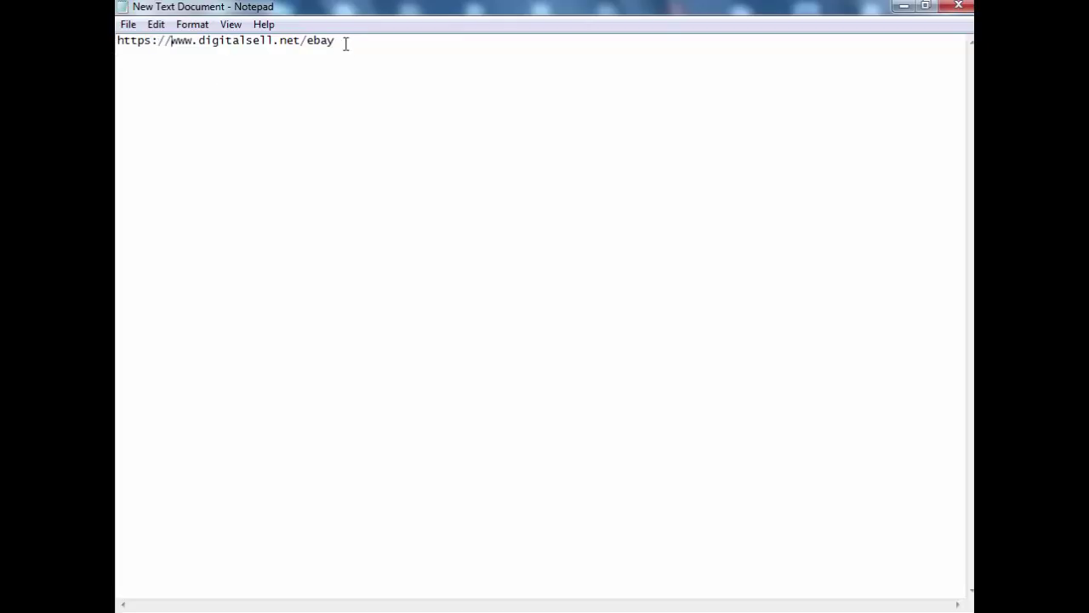
drag(345, 45, 118, 42)
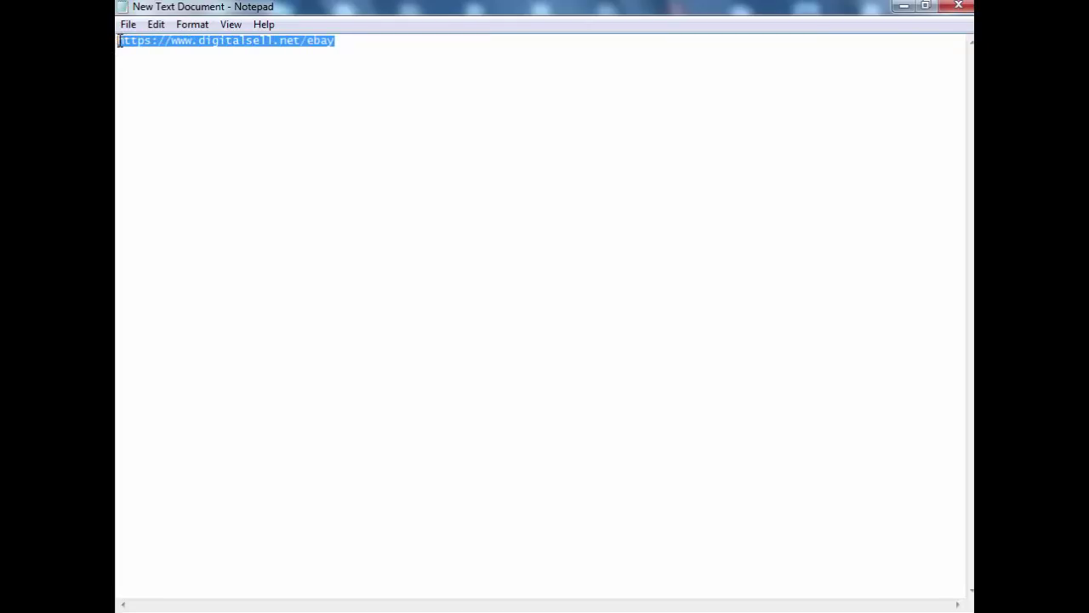
right_click(249, 42)
click(287, 97)
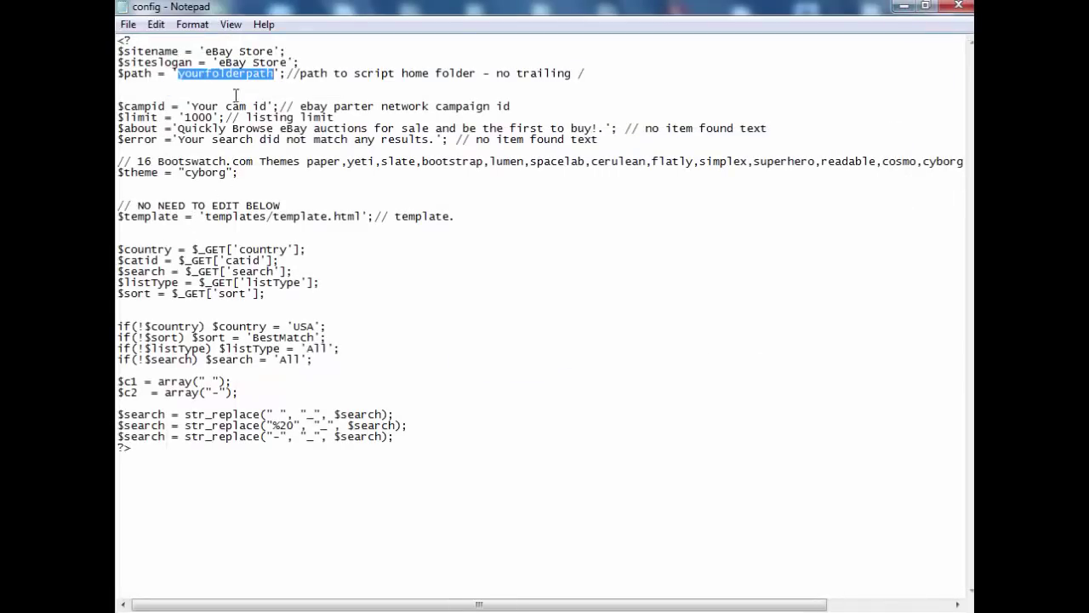
right_click(237, 78)
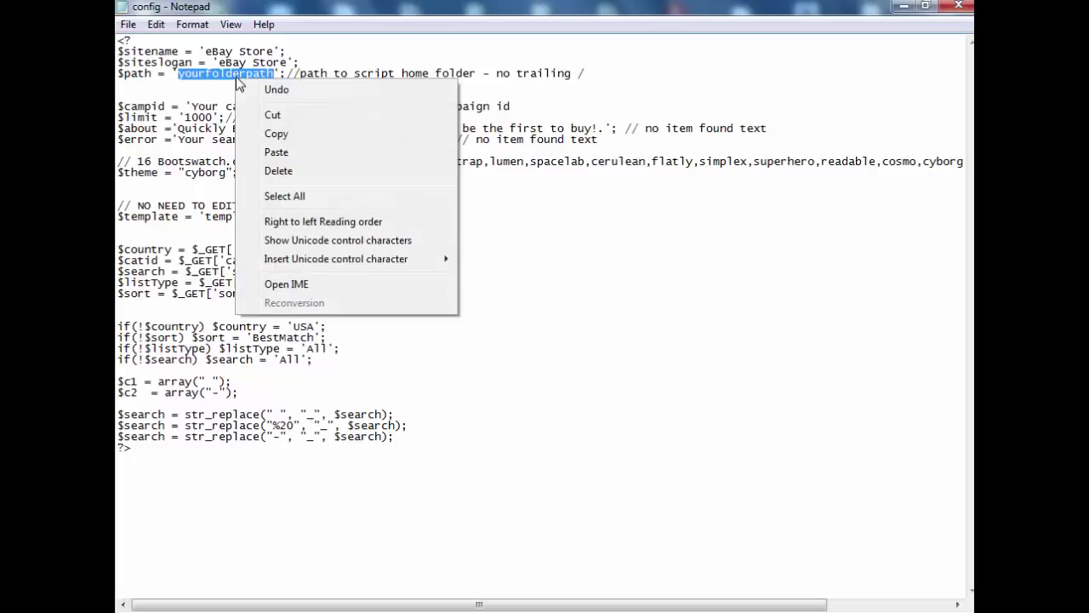
click(272, 151)
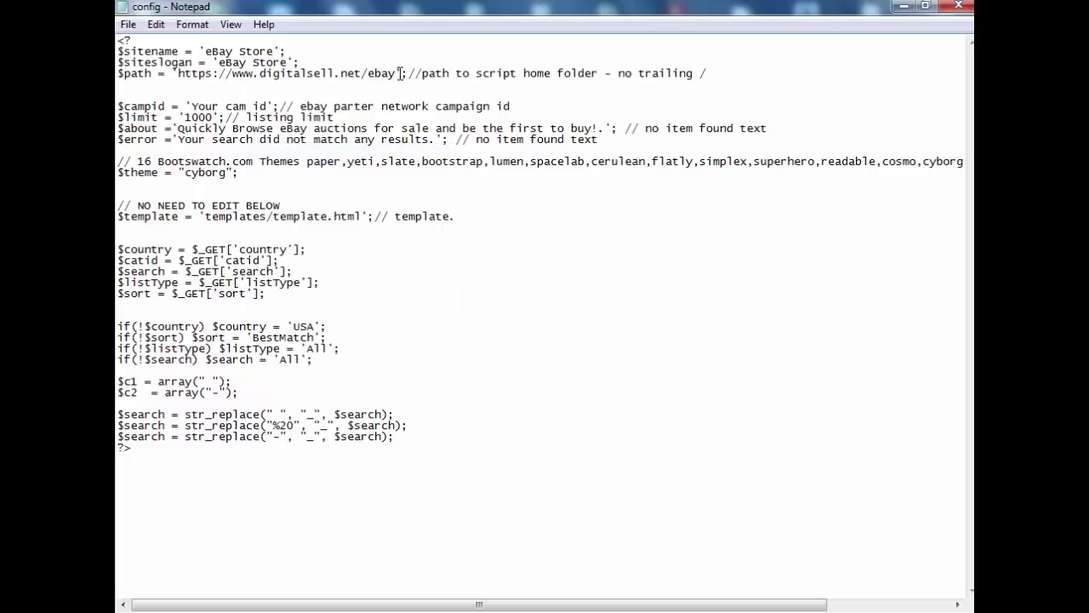
- Highlight the full address in the $path line and its ebay folder name to review them
drag(396, 73, 298, 73)
drag(220, 73, 180, 73)
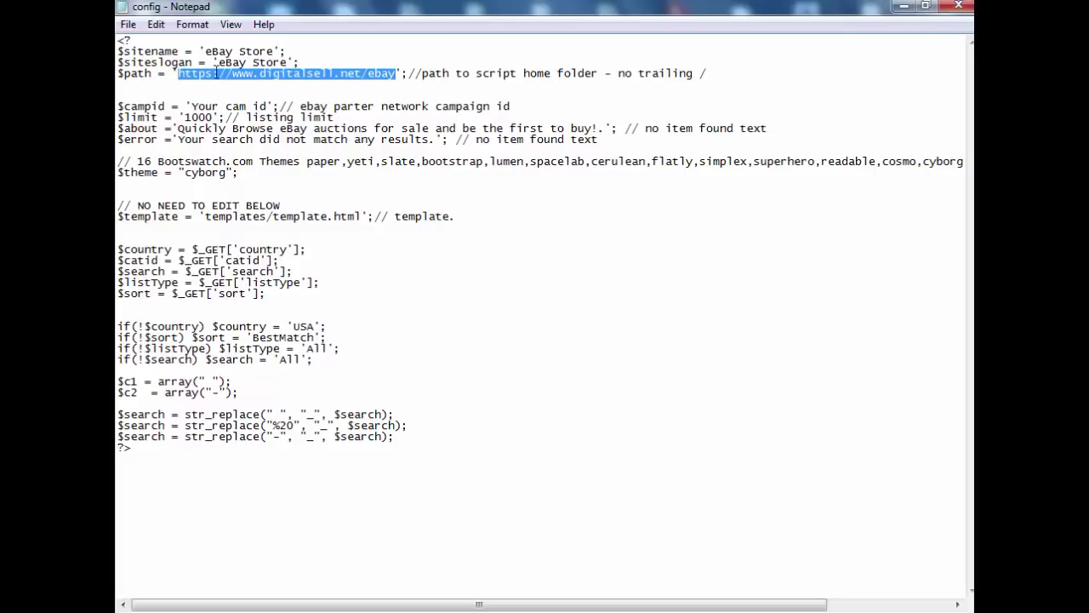
click(395, 74)
drag(395, 74, 371, 76)
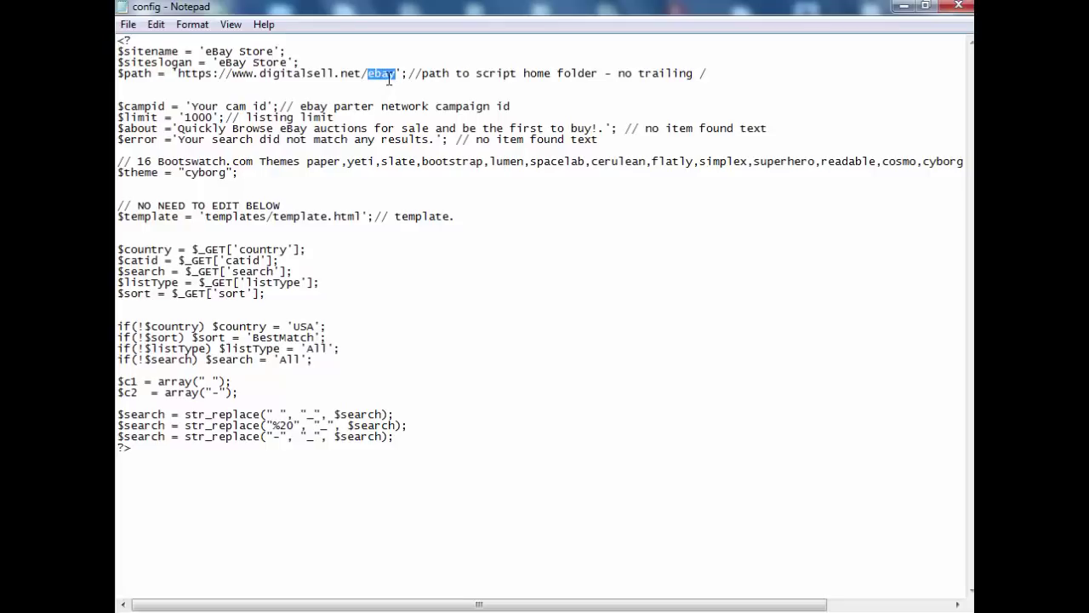
click(390, 77)
drag(397, 75, 299, 75)
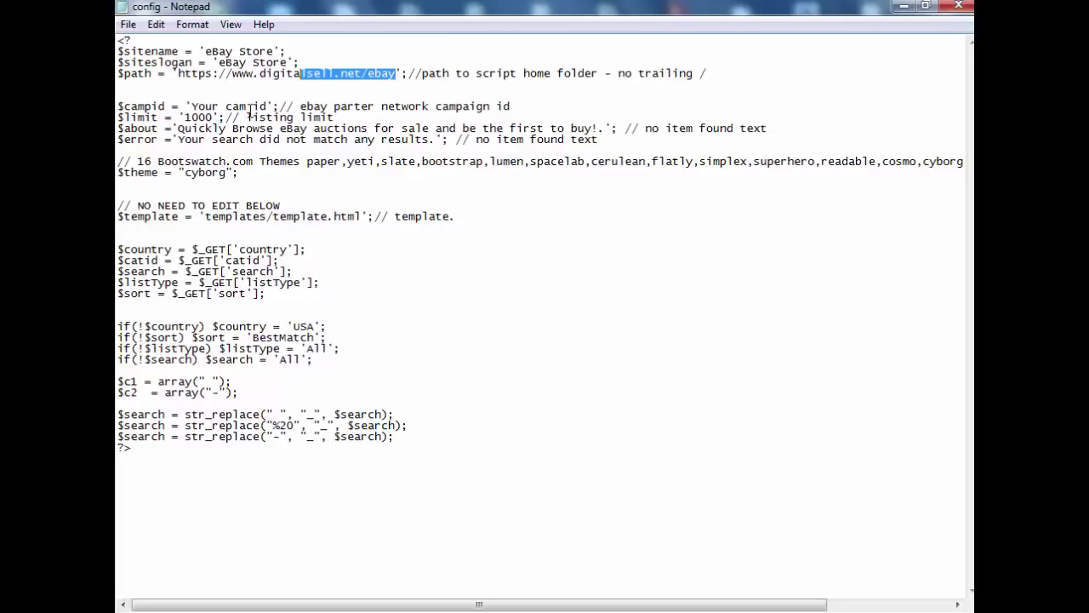
- Replace the Your cam id placeholder in $campid with the Active Digital campaign's ID copied from the eBay Partner Network page
drag(268, 109, 191, 108)
key(alt+Tab)
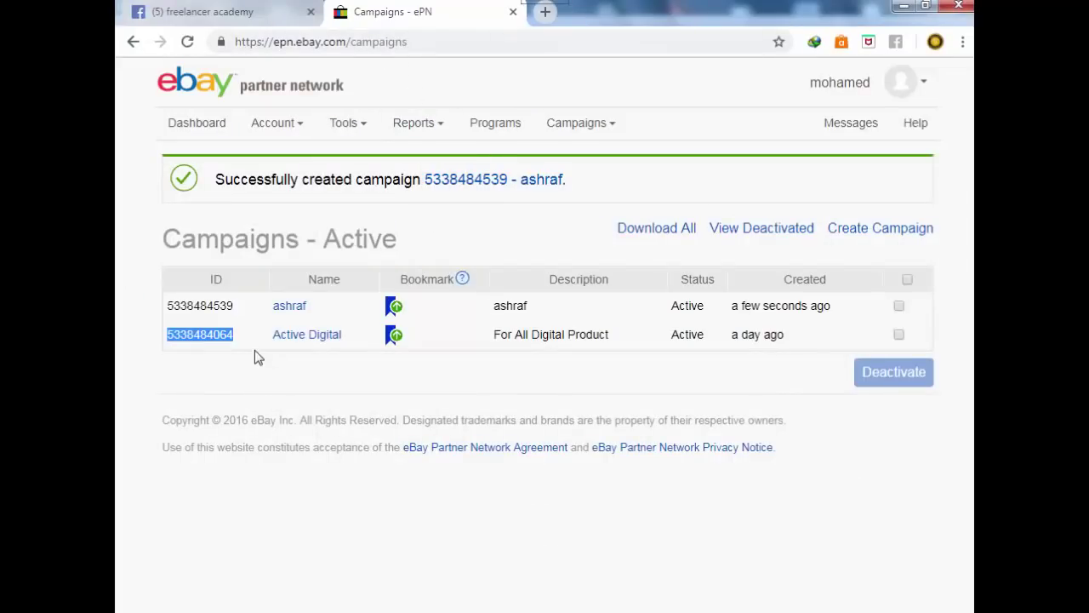
right_click(220, 334)
click(238, 347)
key(alt+Tab)
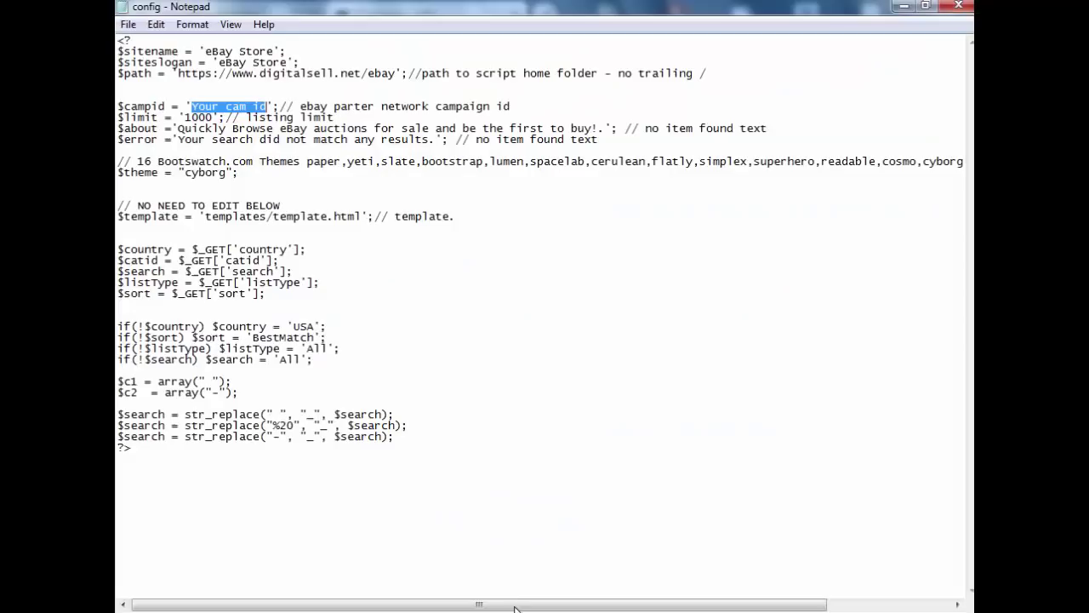
right_click(220, 106)
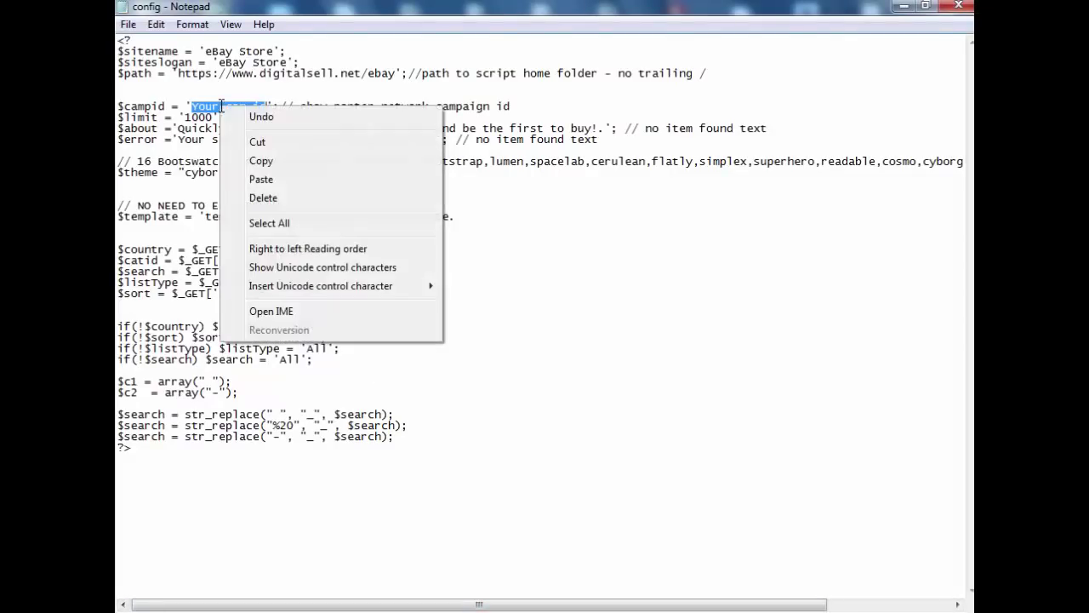
click(255, 179)
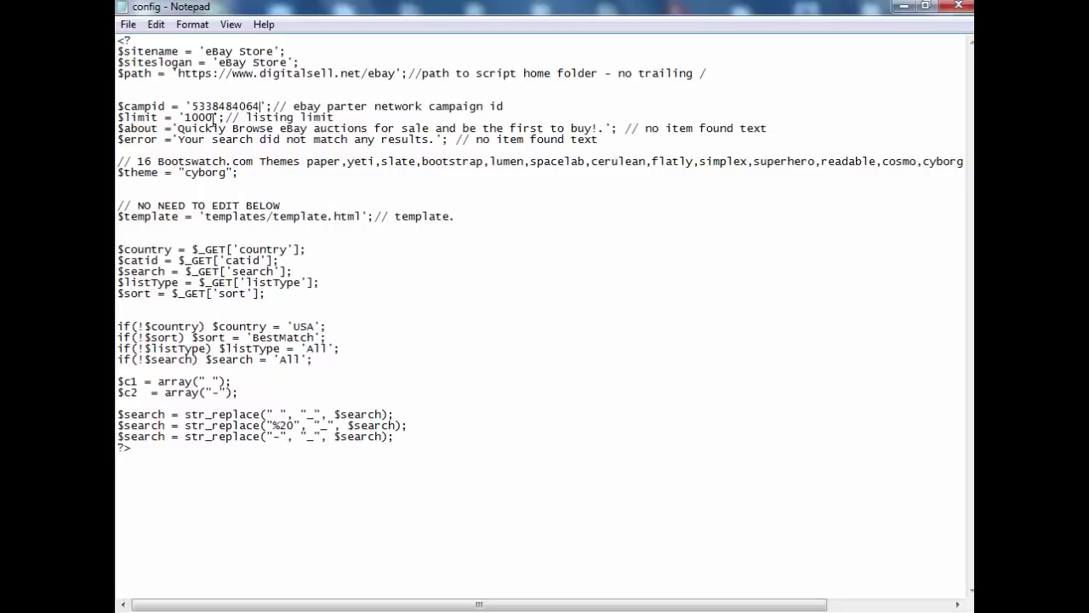
- Highlight the $limit and $theme values, and open the themes folder inside the ebay script's css folder
drag(213, 119, 185, 119)
drag(228, 172, 185, 173)
click(340, 603)
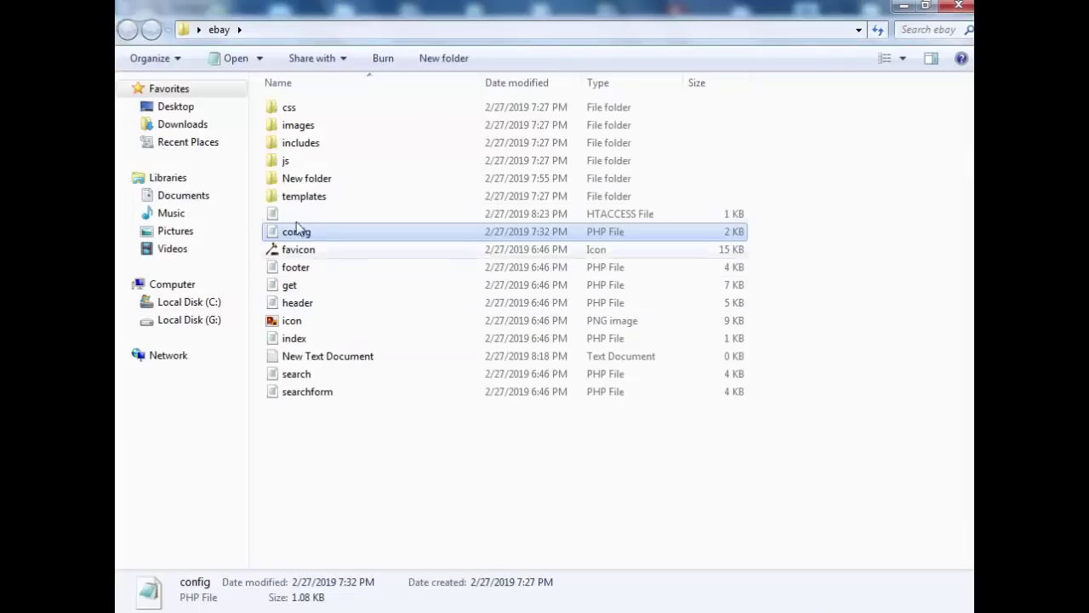
double_click(295, 108)
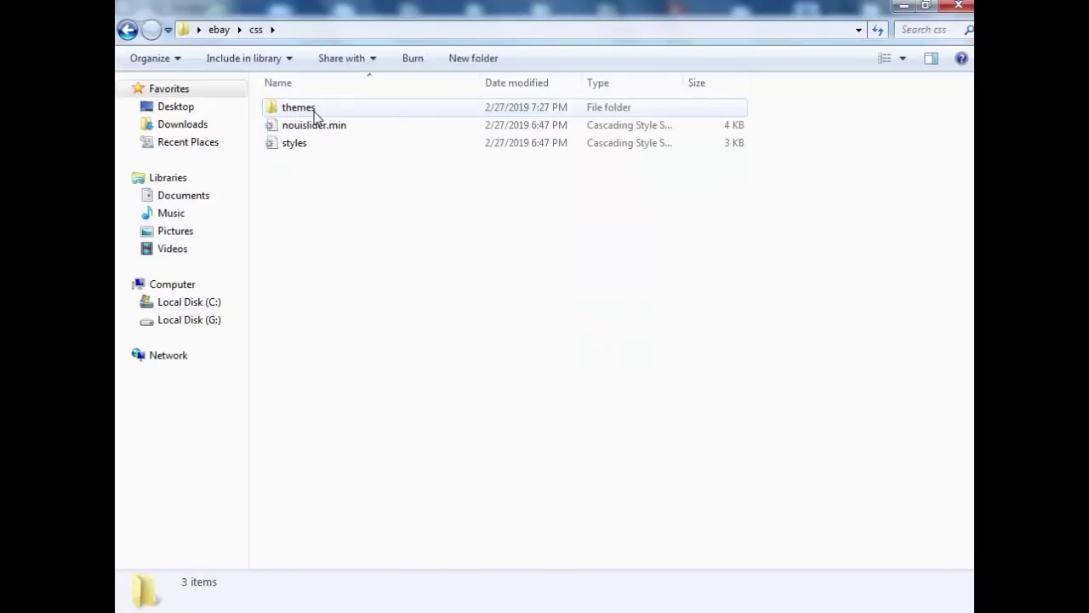
double_click(293, 110)
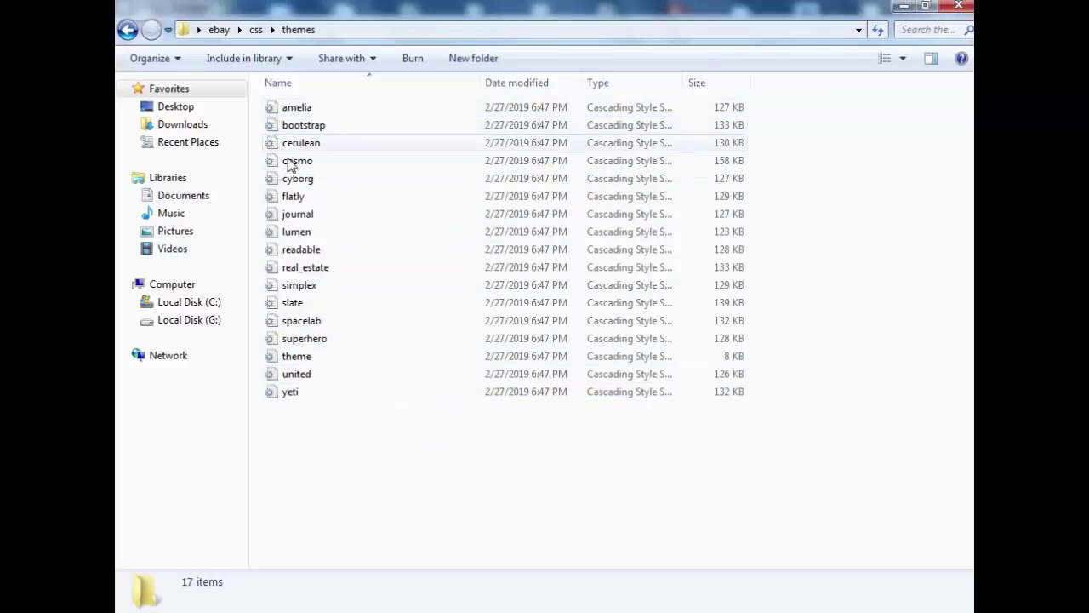
- Copy the name of the journal style sheet in the themes folder and switch back to the config file
click(302, 216)
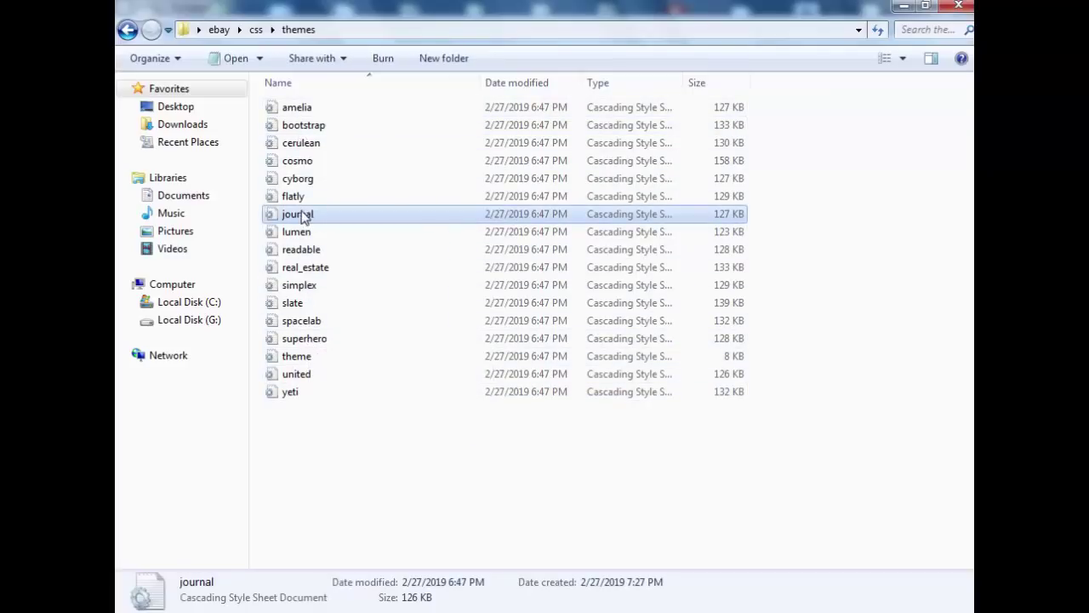
click(301, 214)
right_click(298, 211)
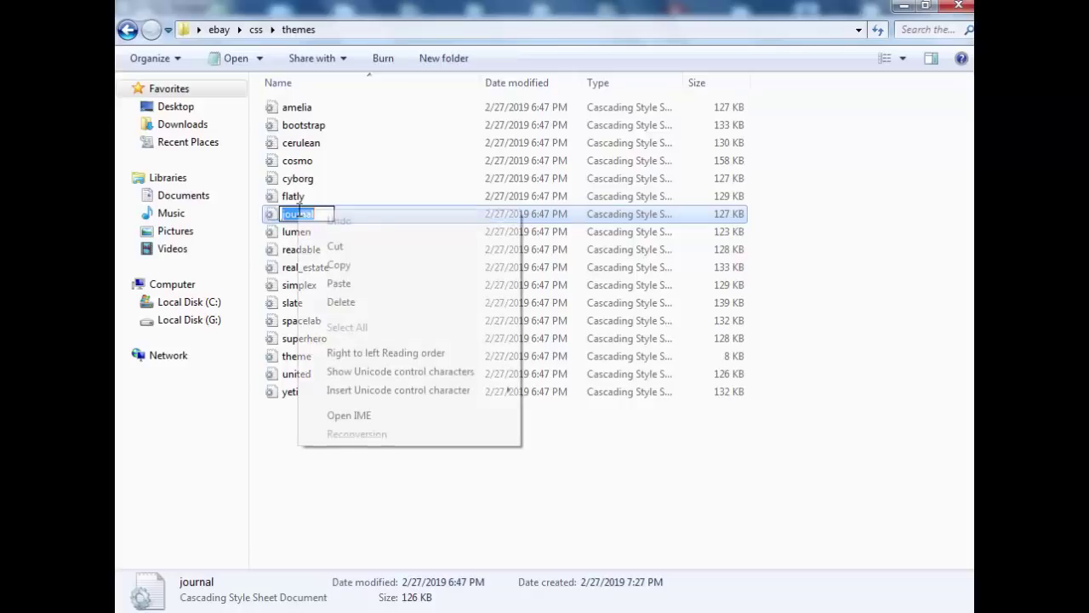
click(339, 266)
click(715, 609)
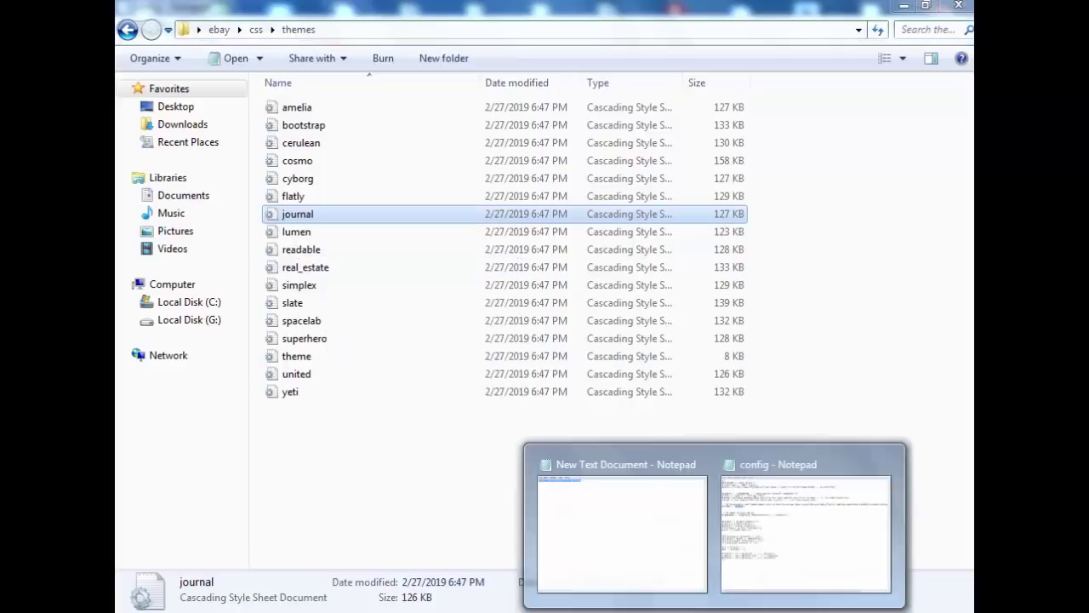
click(733, 574)
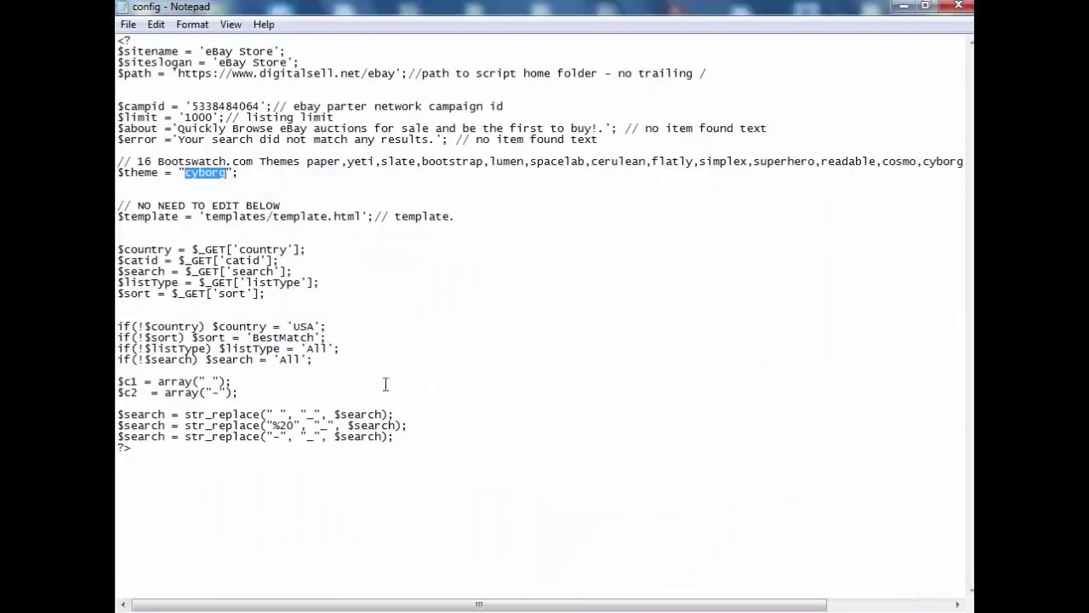
- Highlight the end of the $theme value and close the config file with its changes saved
click(199, 174)
drag(227, 173, 219, 174)
click(960, 7)
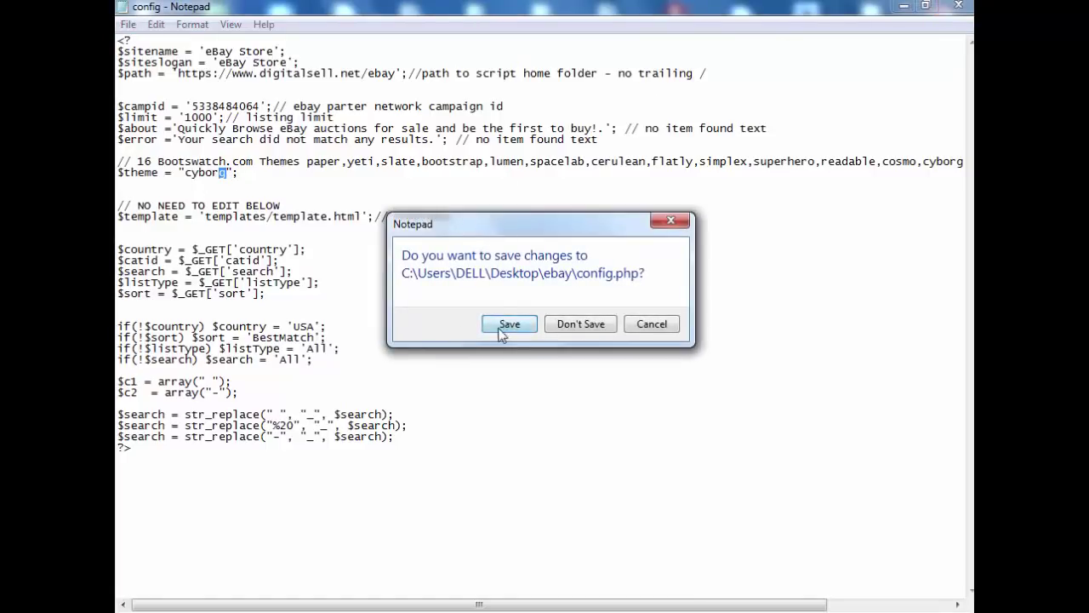
click(503, 324)
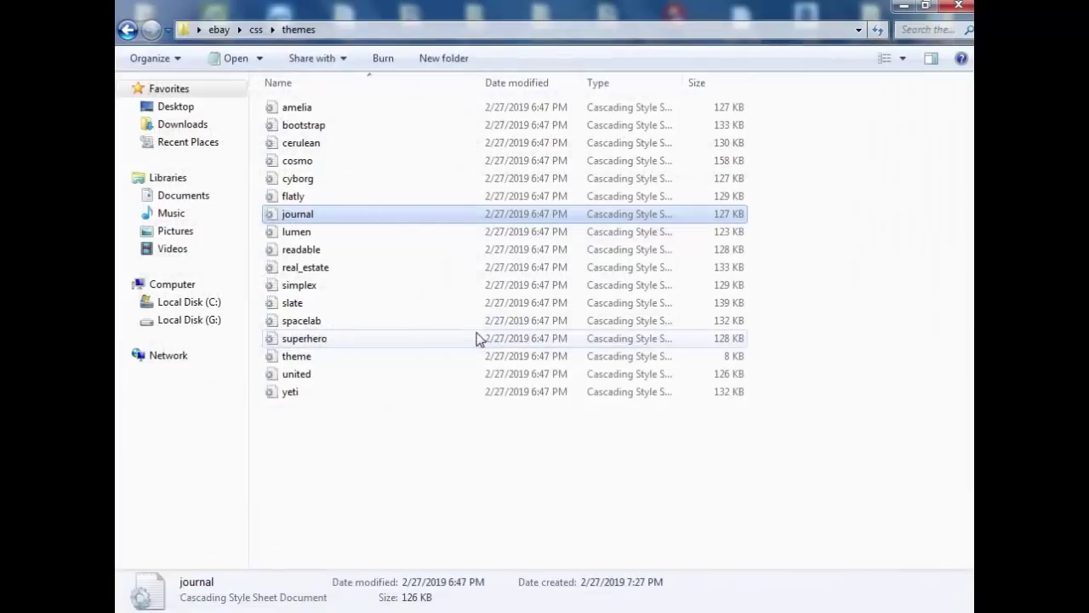
- Go back to the ebay folder, view the contents of its templates folder, and close the folder window
click(127, 31)
click(128, 30)
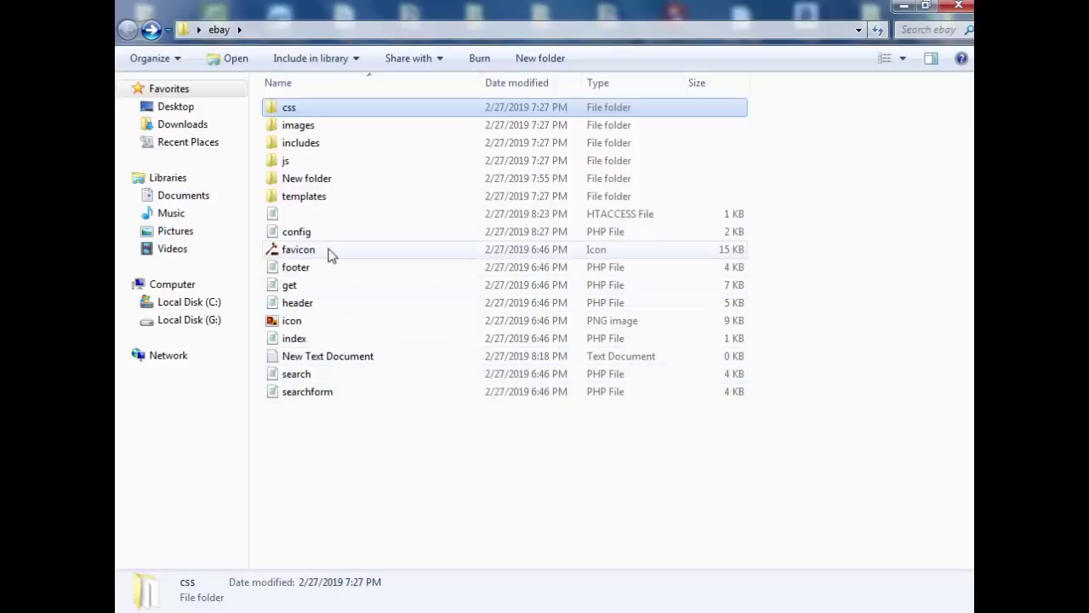
double_click(320, 204)
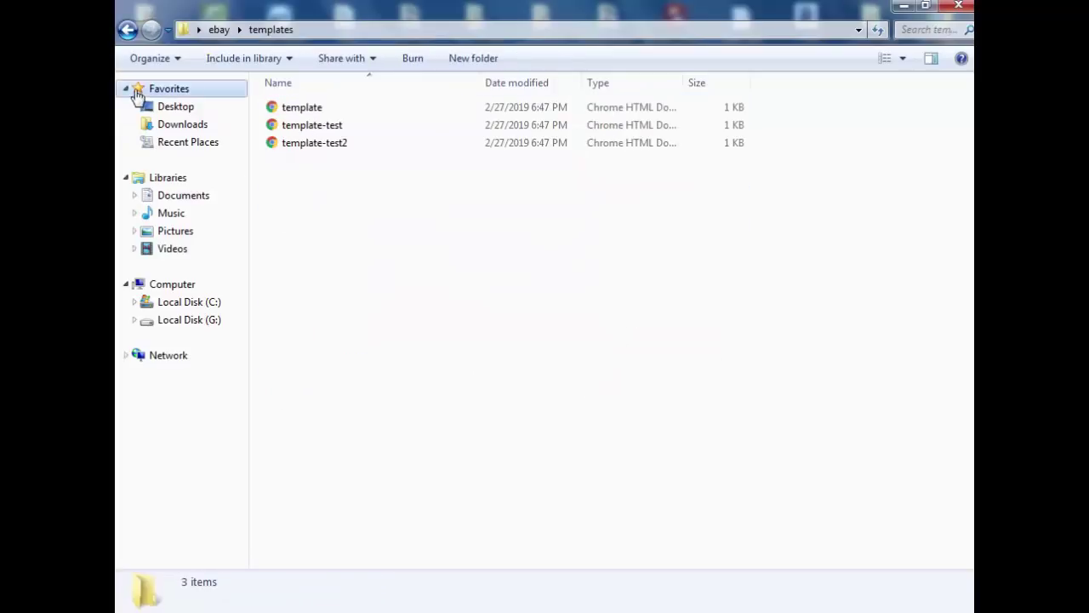
click(127, 34)
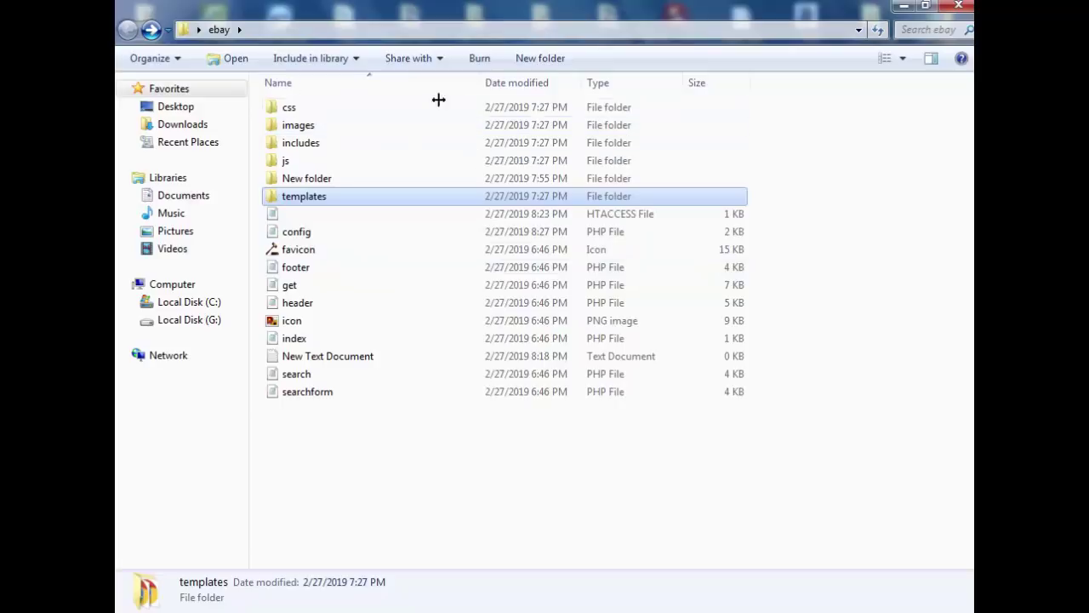
click(959, 6)
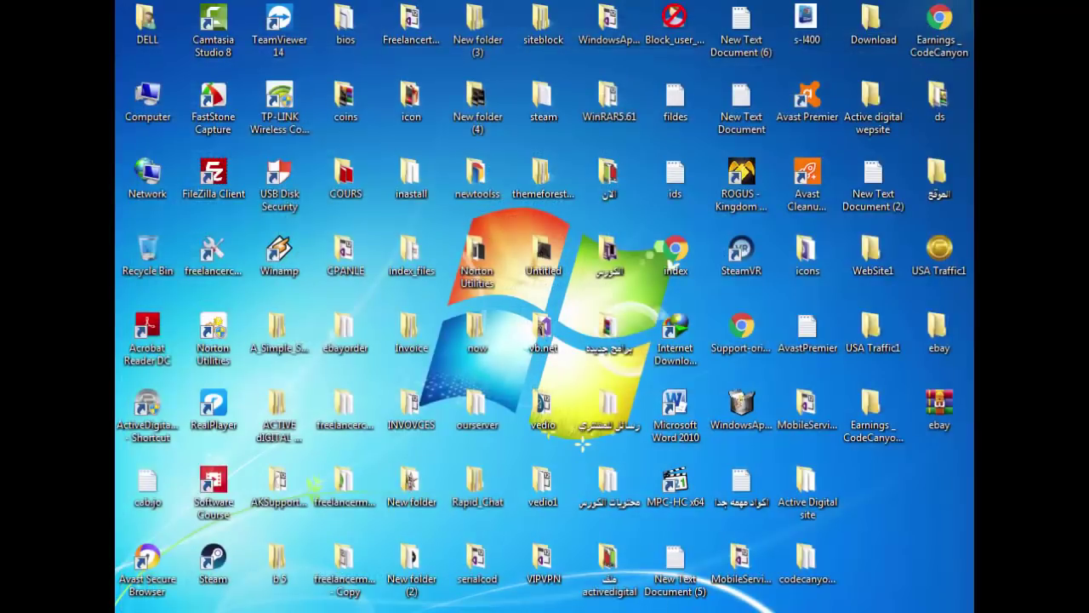
- Switch to FileZilla, open the ebay folder inside public_html on the server, and review its files
key(alt+Tab)
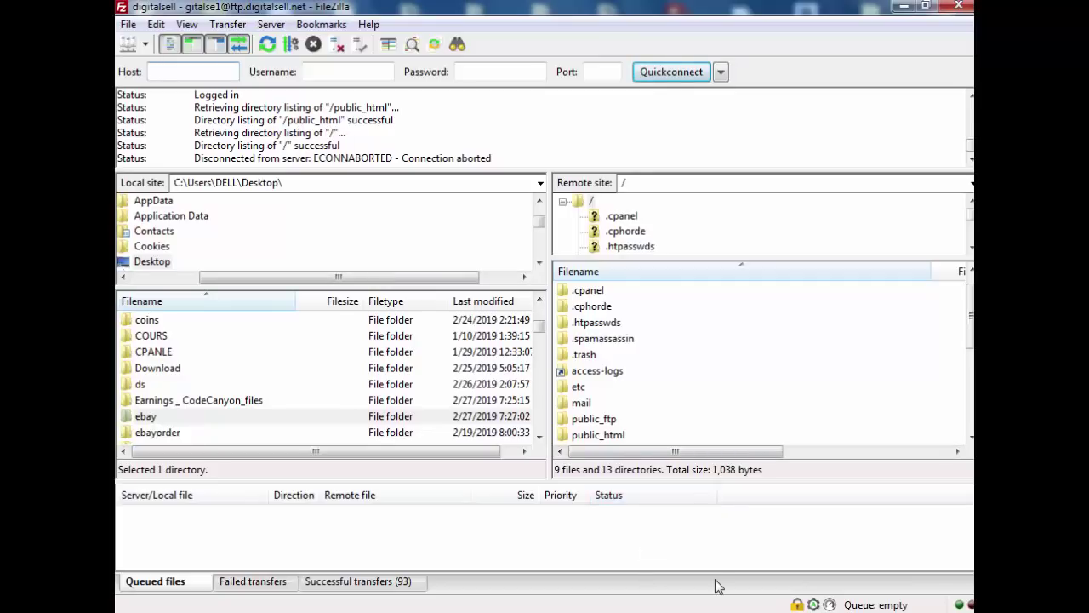
click(169, 422)
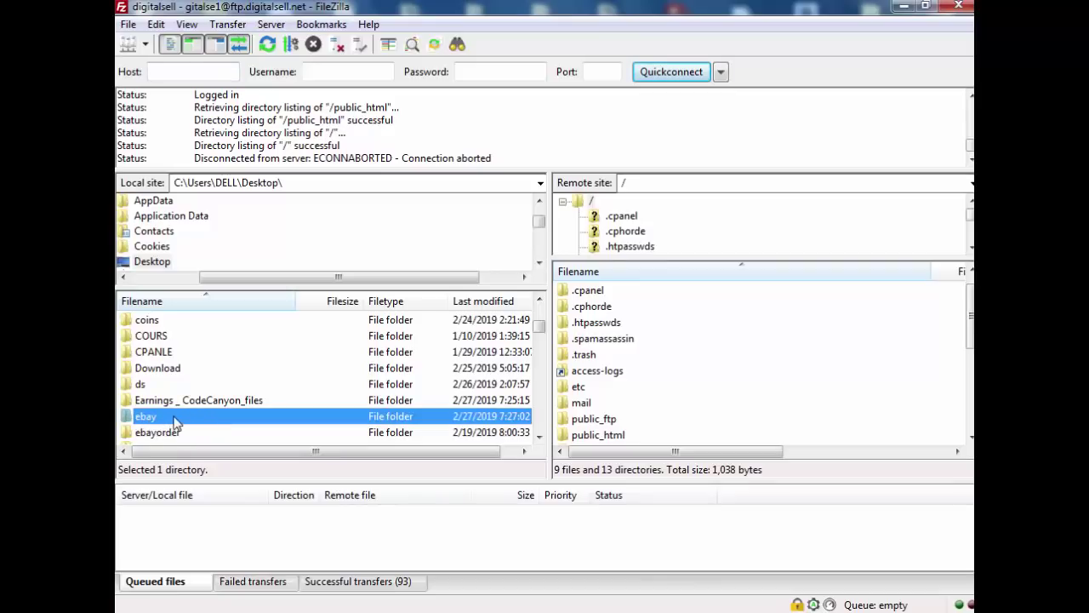
double_click(608, 435)
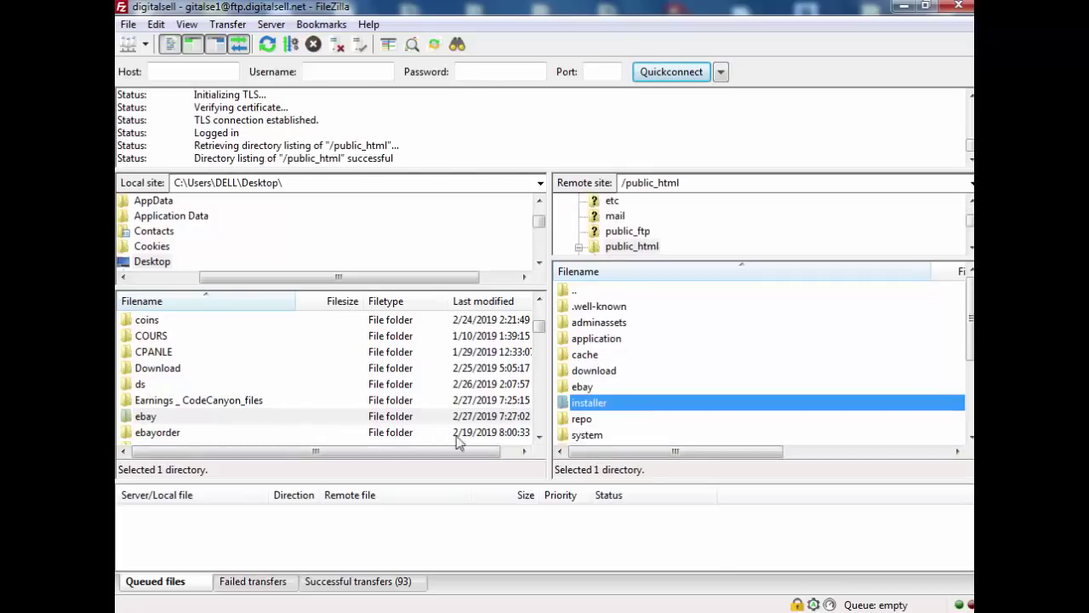
click(587, 393)
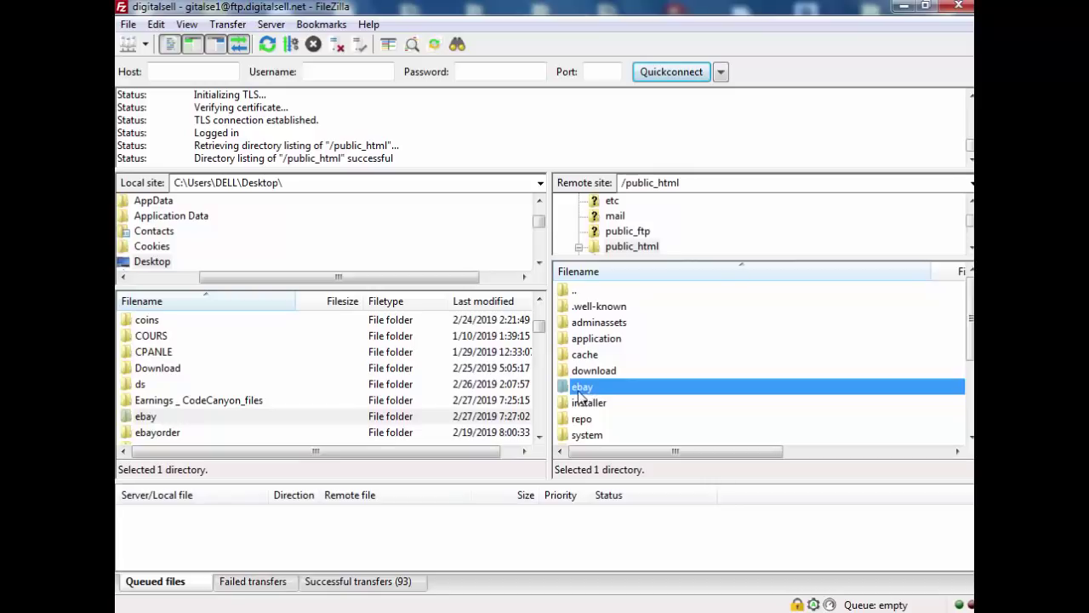
double_click(593, 392)
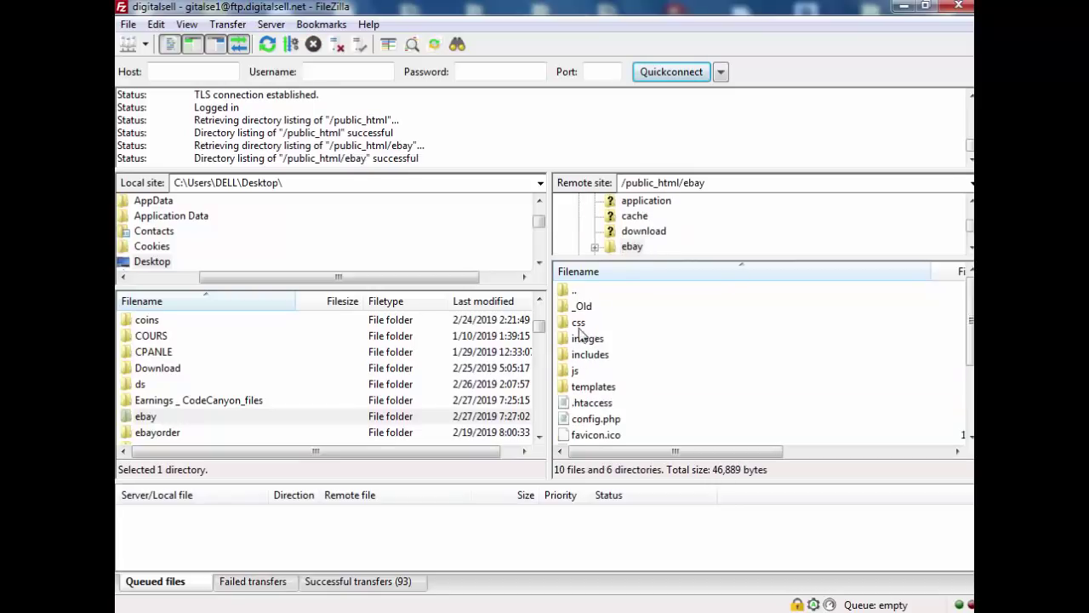
scroll(587, 336, down, 3)
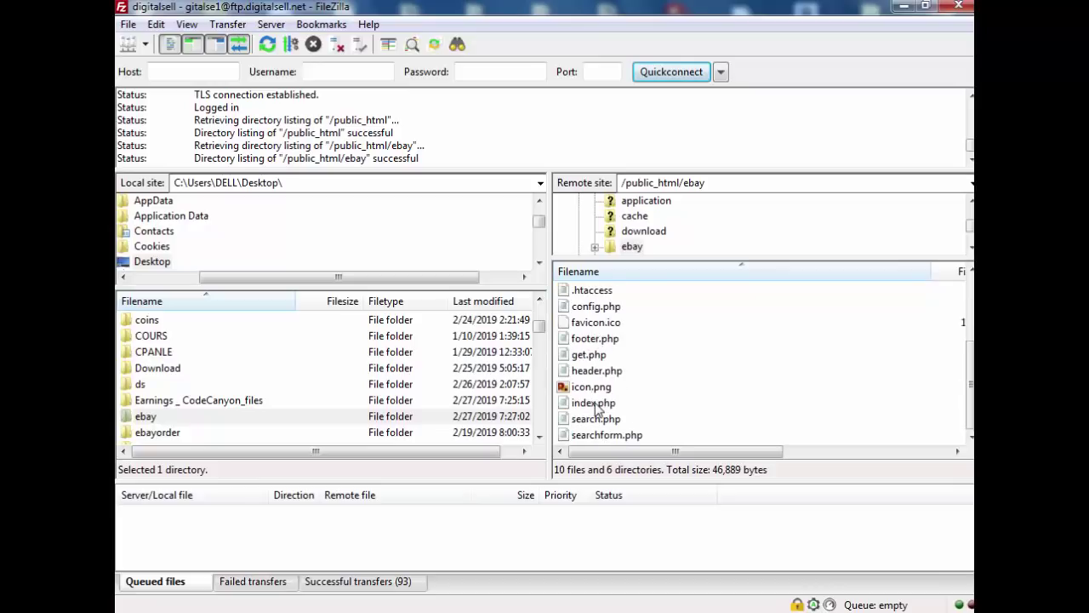
scroll(602, 410, up, 2)
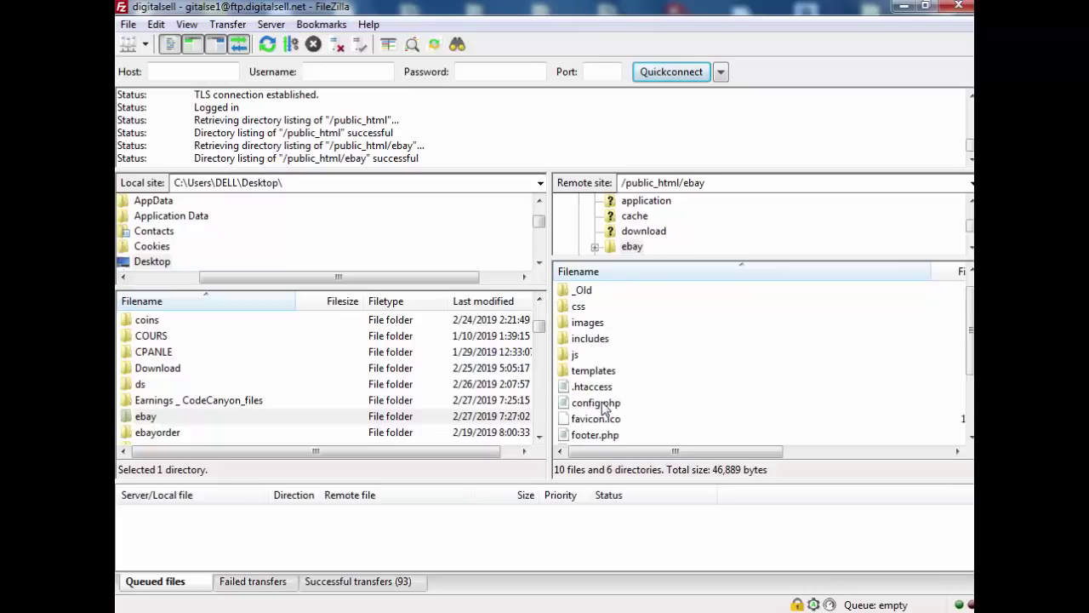
scroll(604, 410, up, 1)
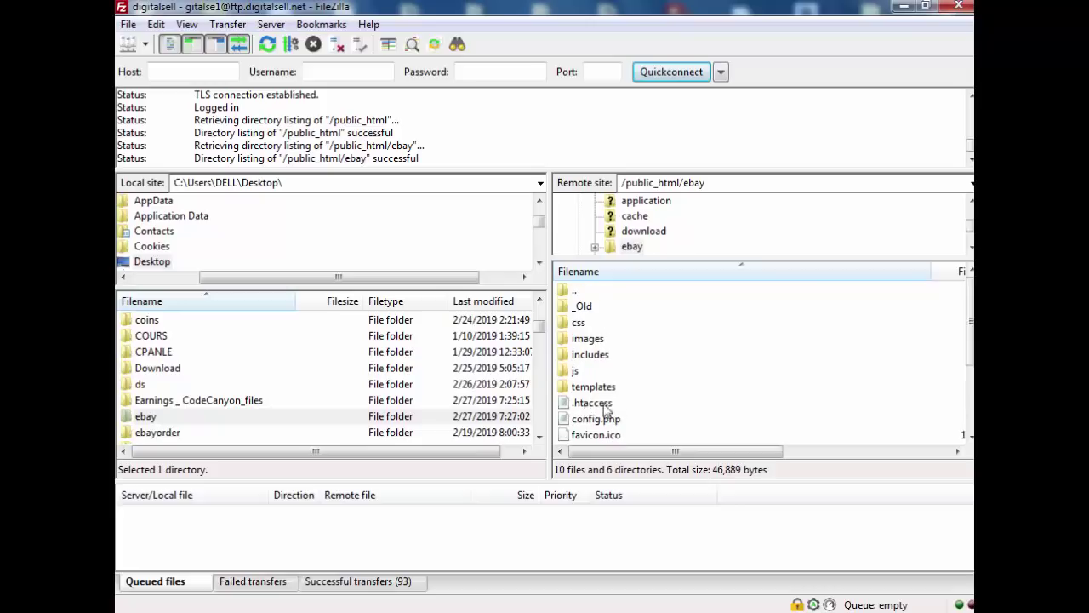
scroll(606, 409, down, 3)
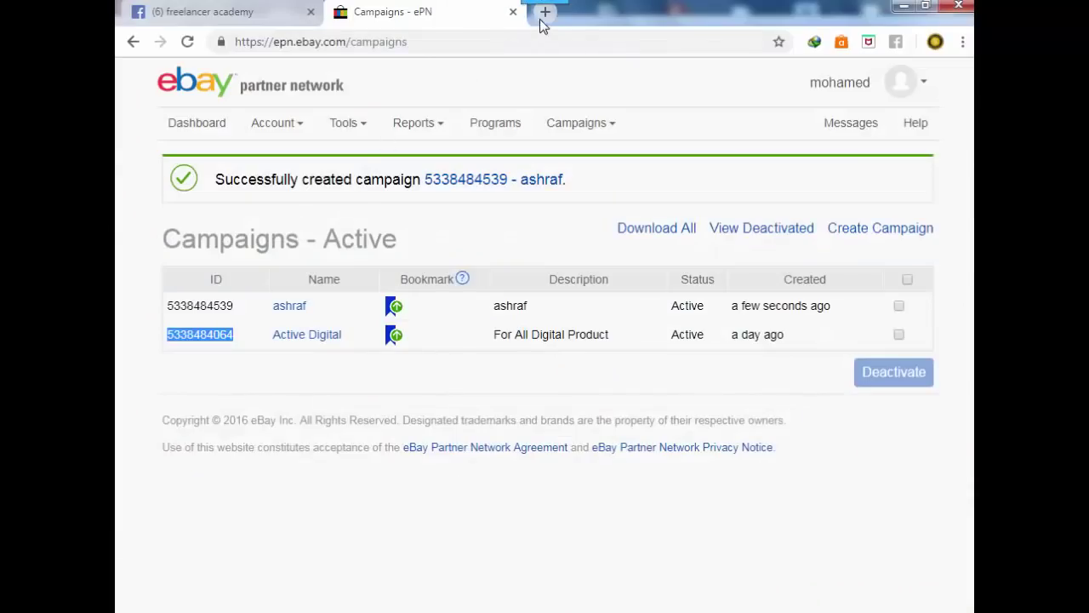
click(542, 12)
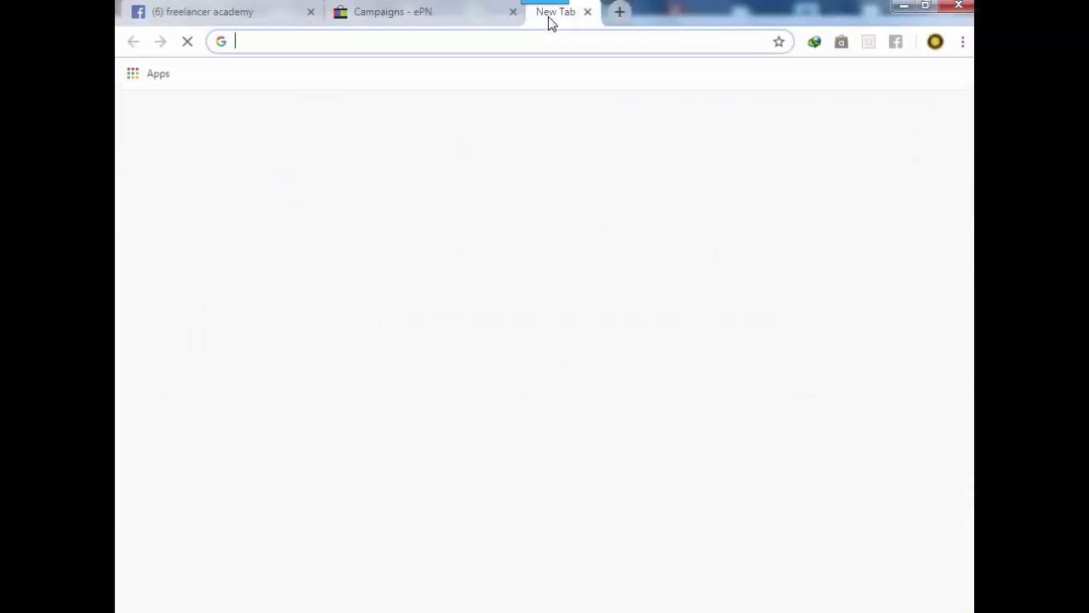
right_click(480, 46)
click(509, 130)
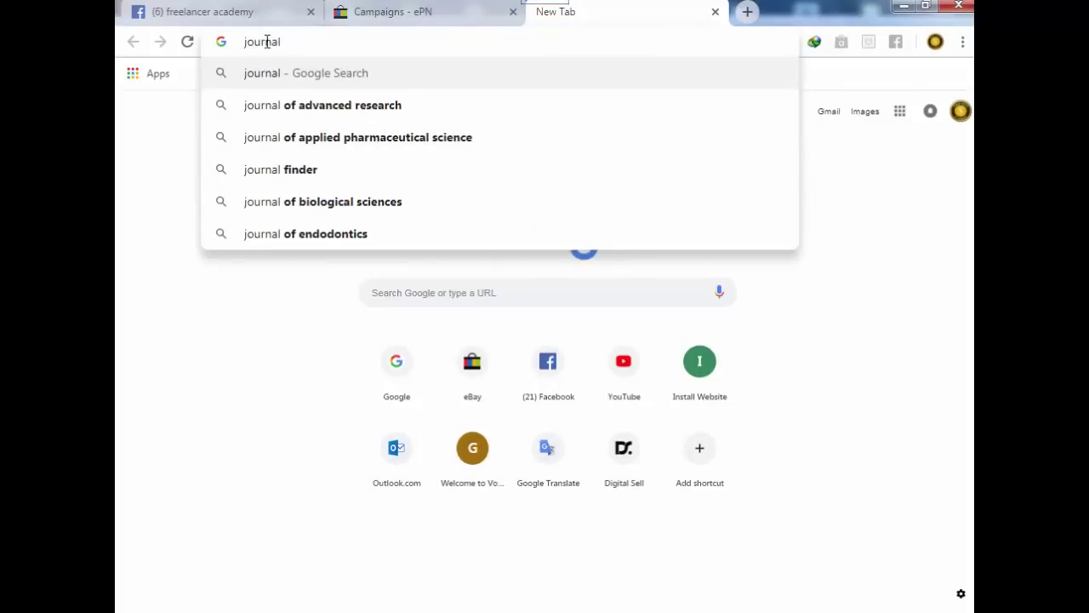
drag(294, 41, 225, 43)
text(w)
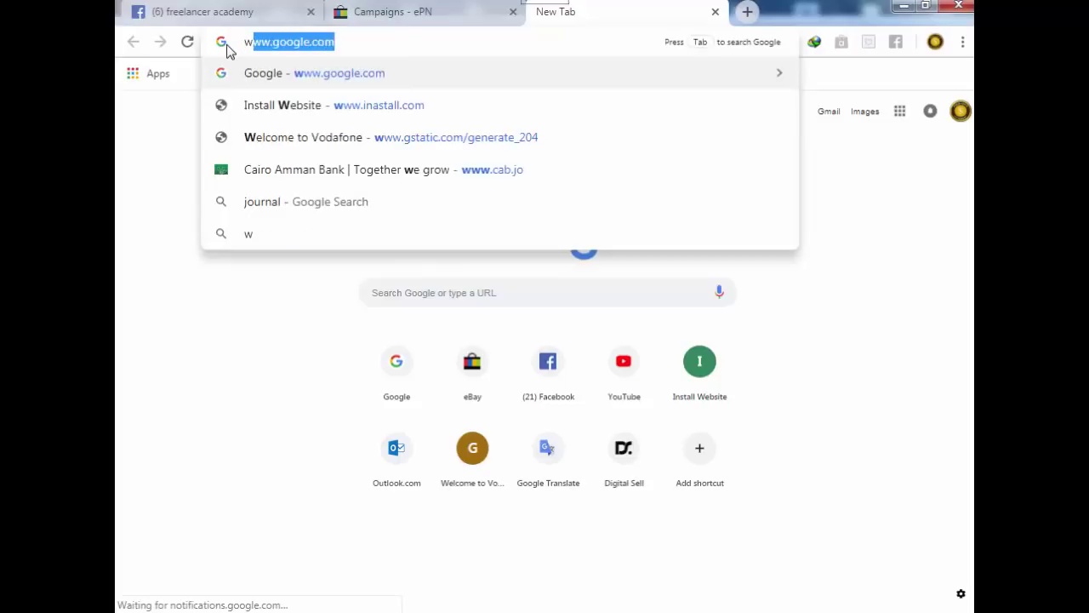
text(ww.)
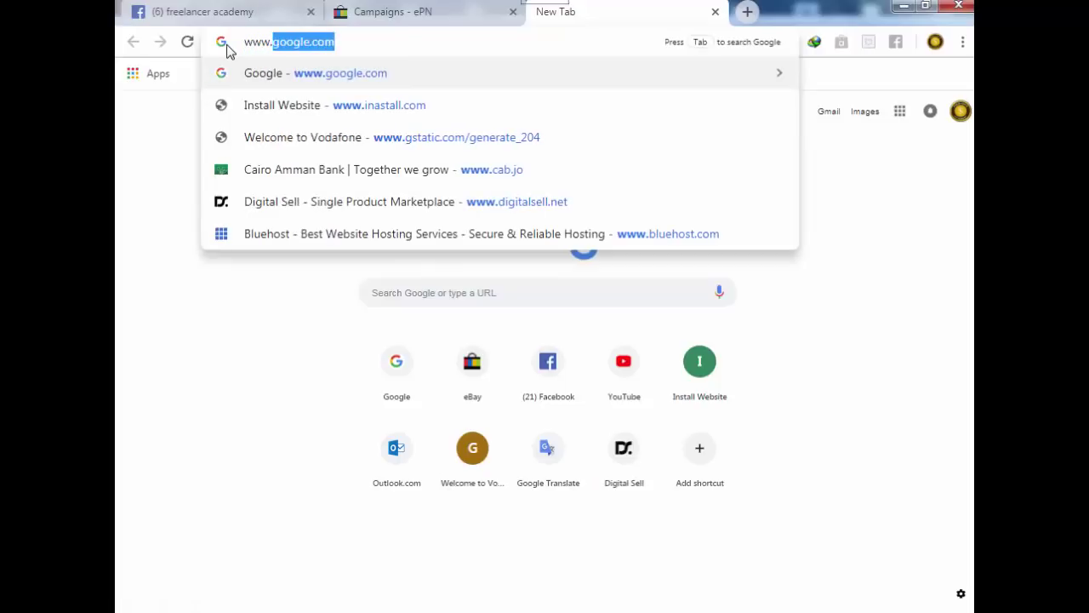
text(digit)
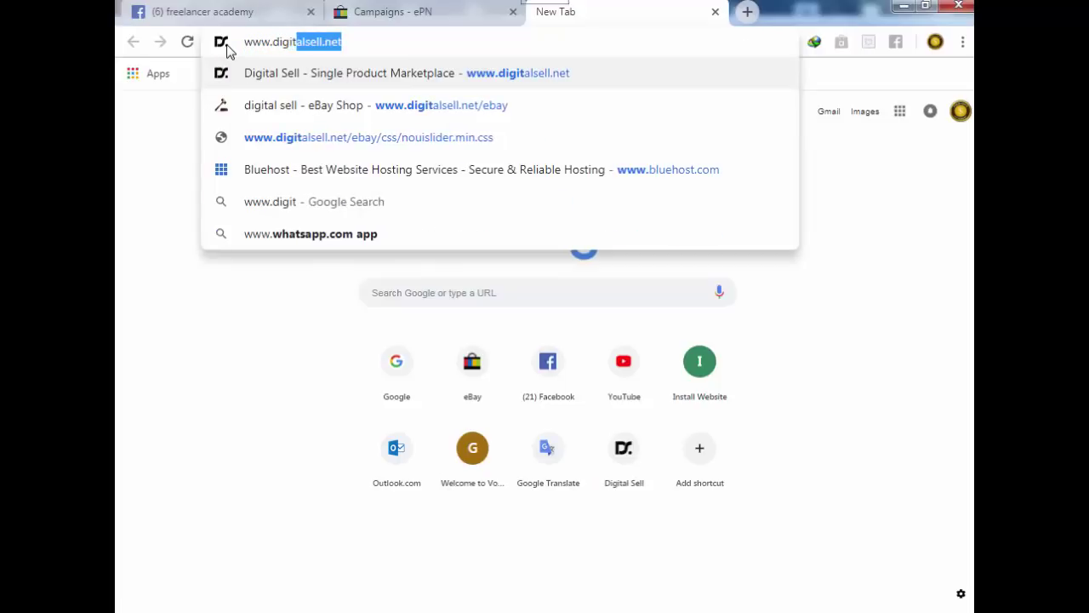
text(alse)
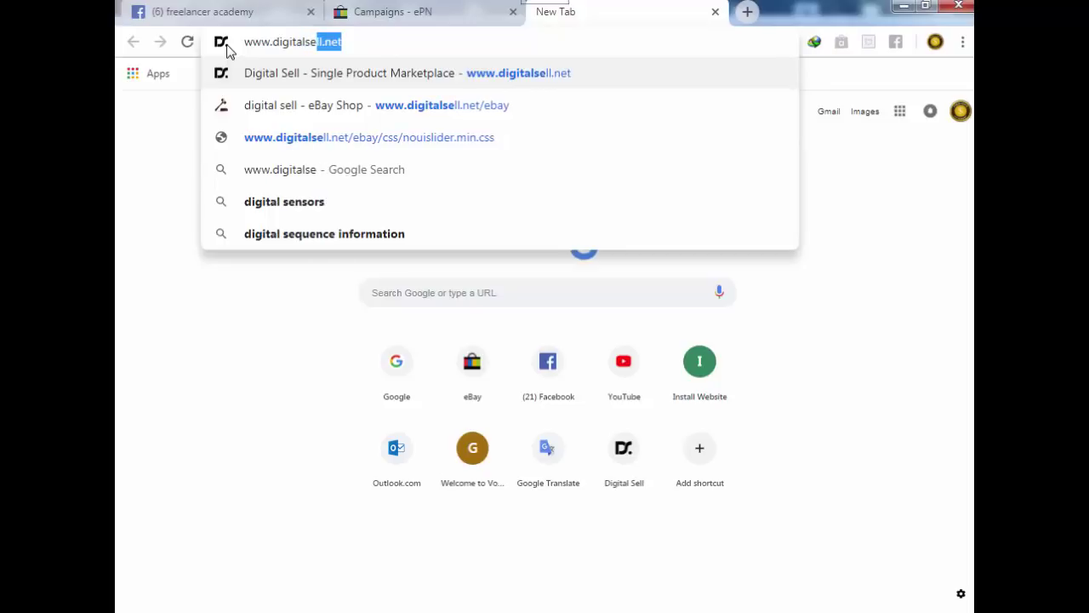
text(ll.)
text(ne)
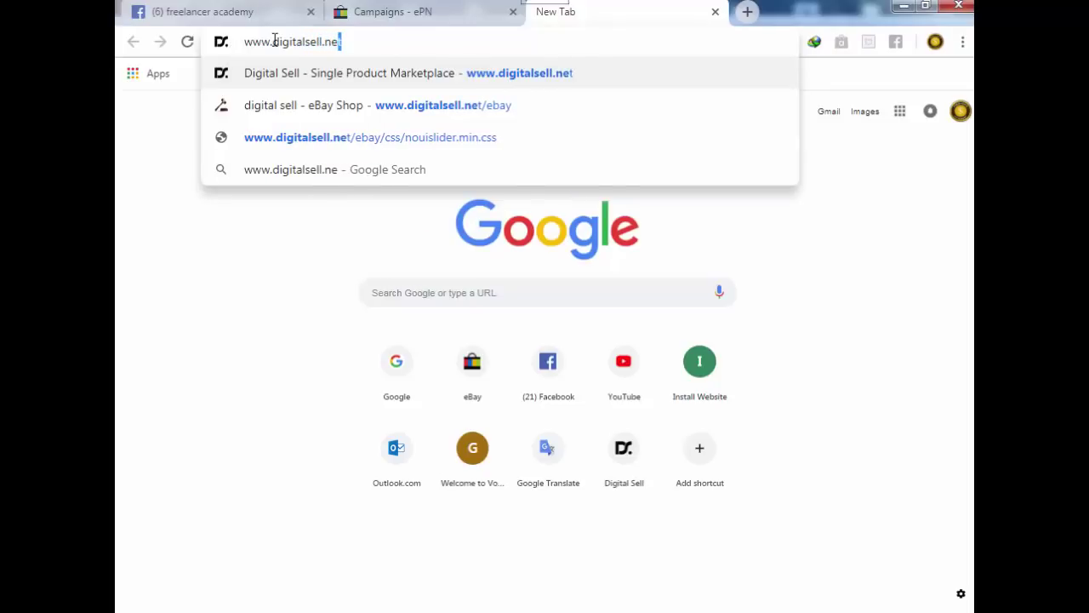
text(t/ebay)
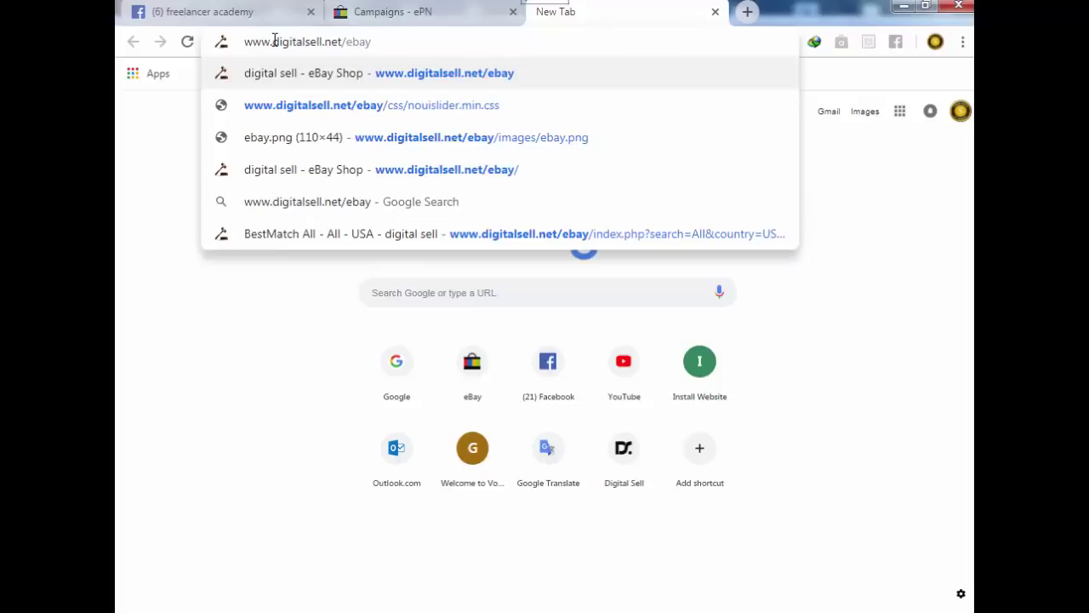
key(Return)
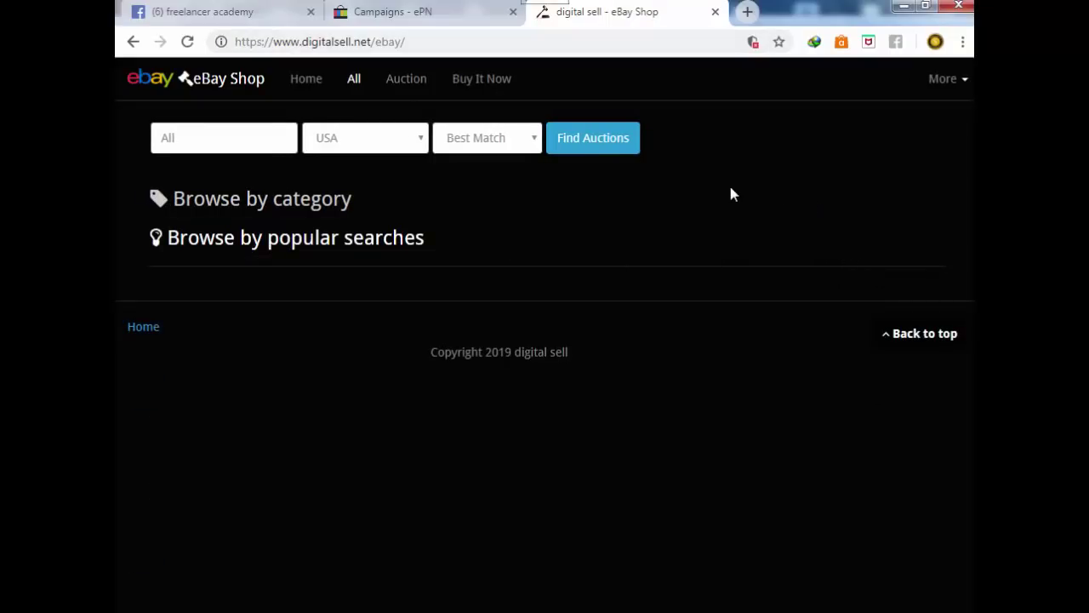
- Find all USA auctions sorted by Best Match, and look over the listings and the available country options
click(585, 149)
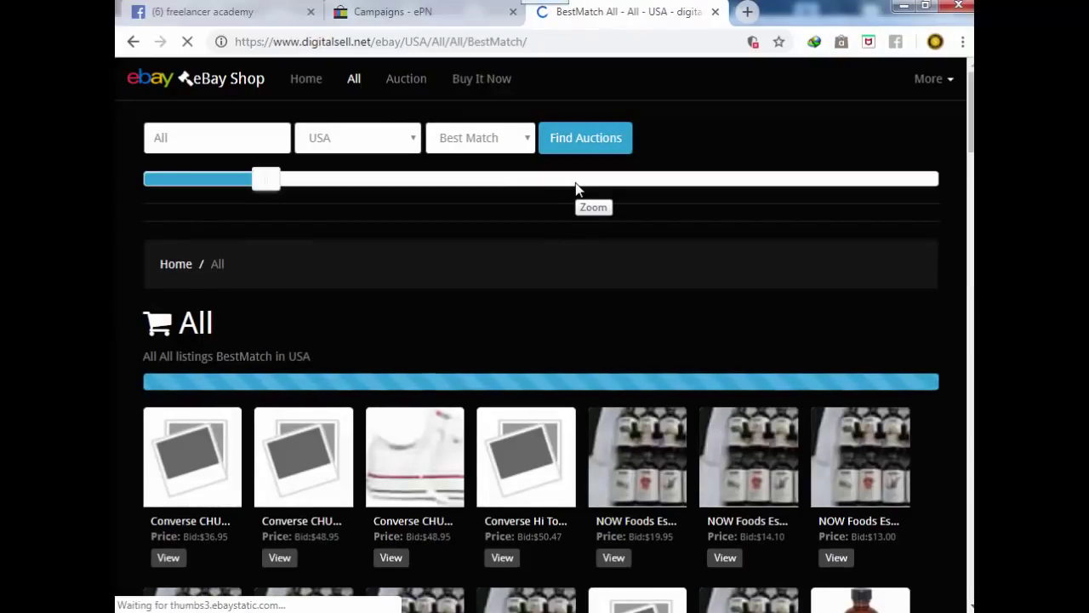
scroll(576, 187, down, 7)
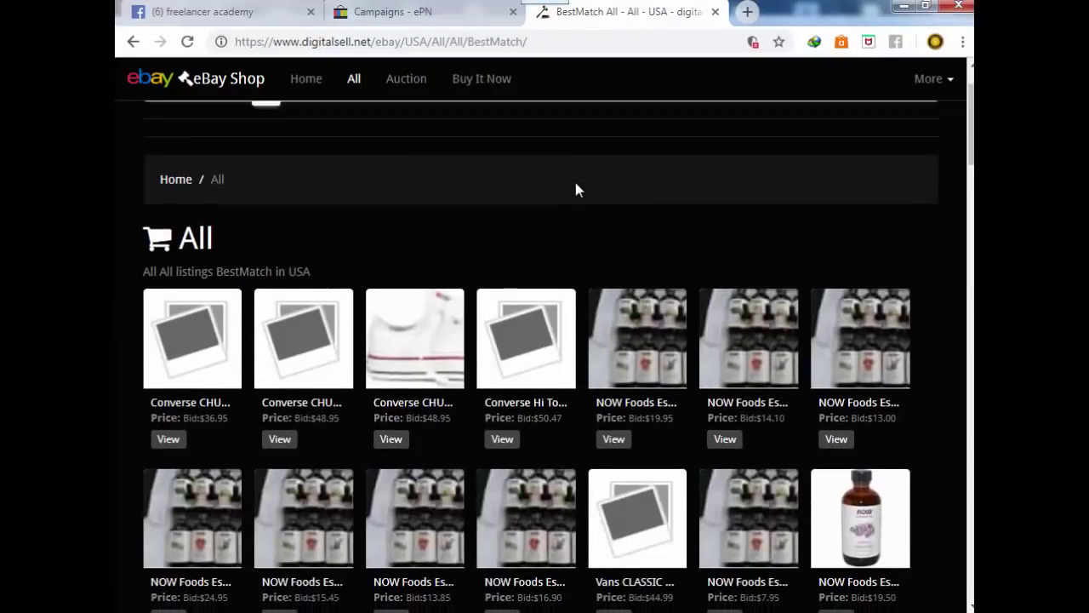
scroll(575, 188, down, 6)
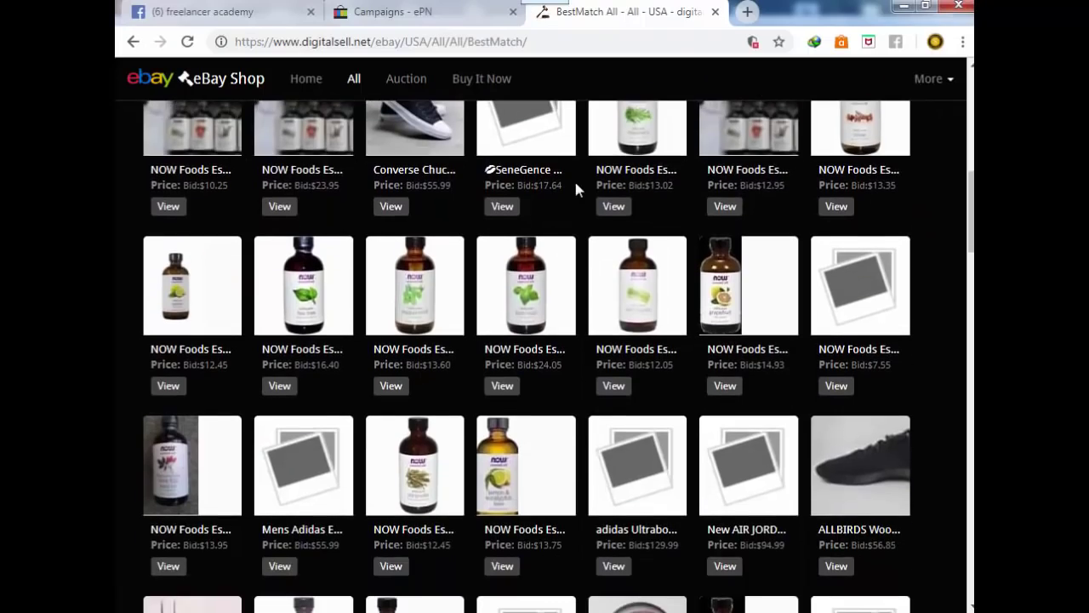
scroll(577, 189, down, 8)
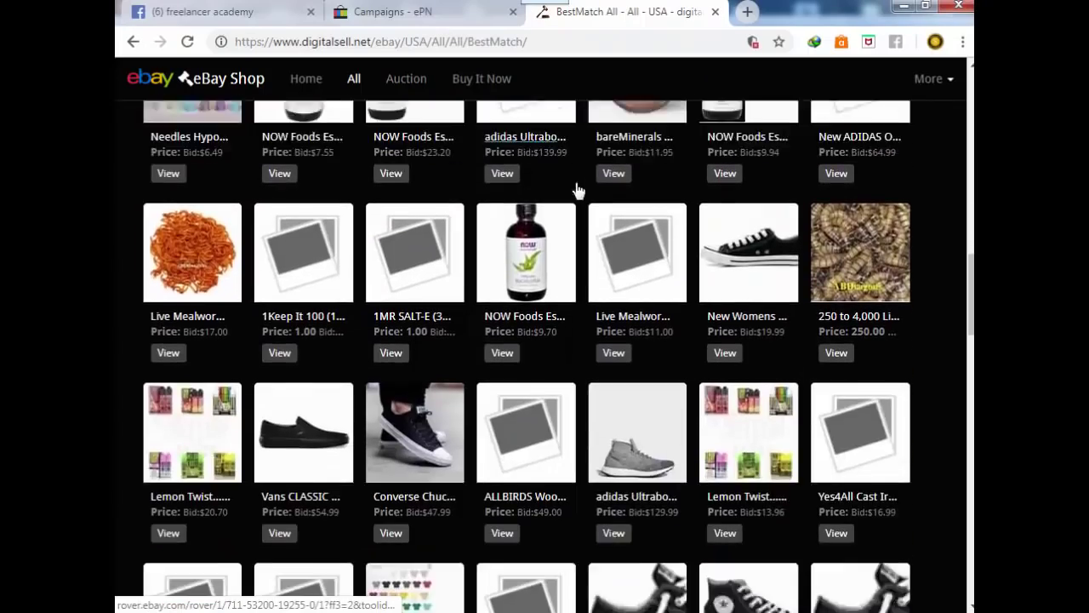
scroll(559, 162, up, 20)
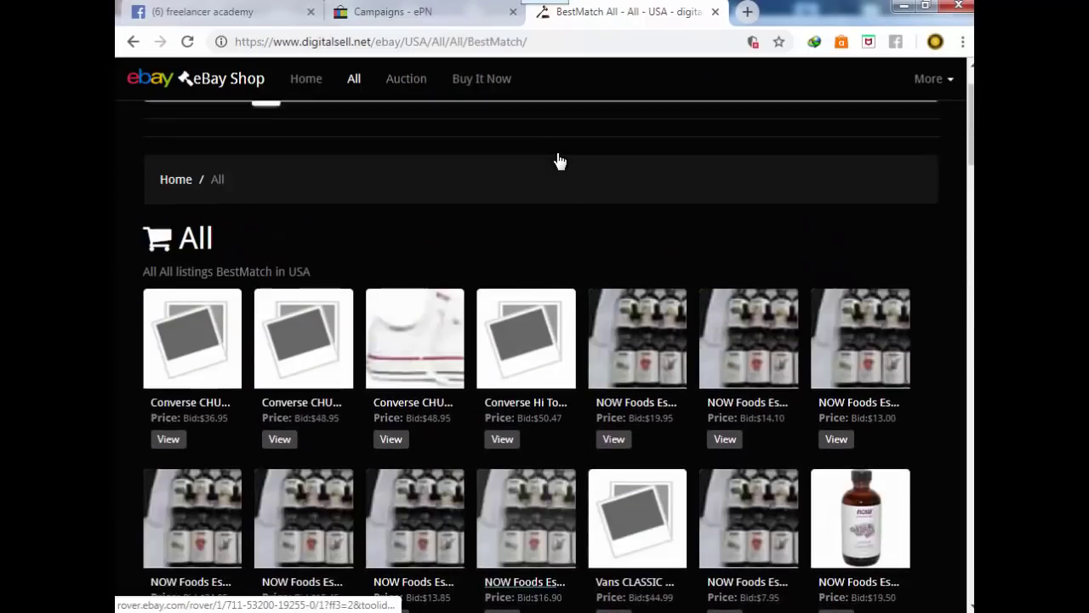
click(354, 147)
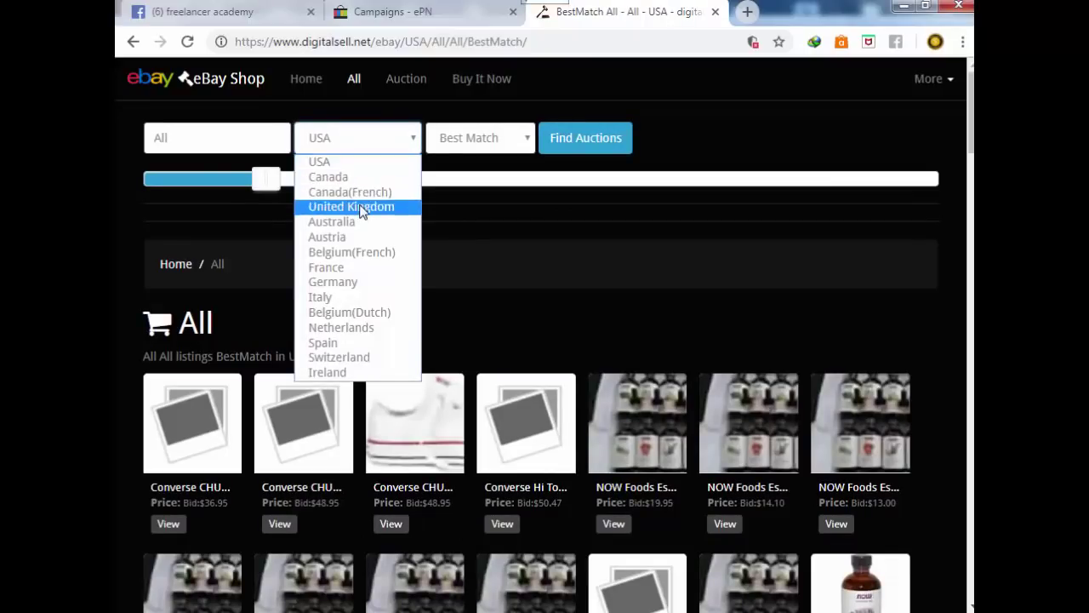
click(263, 186)
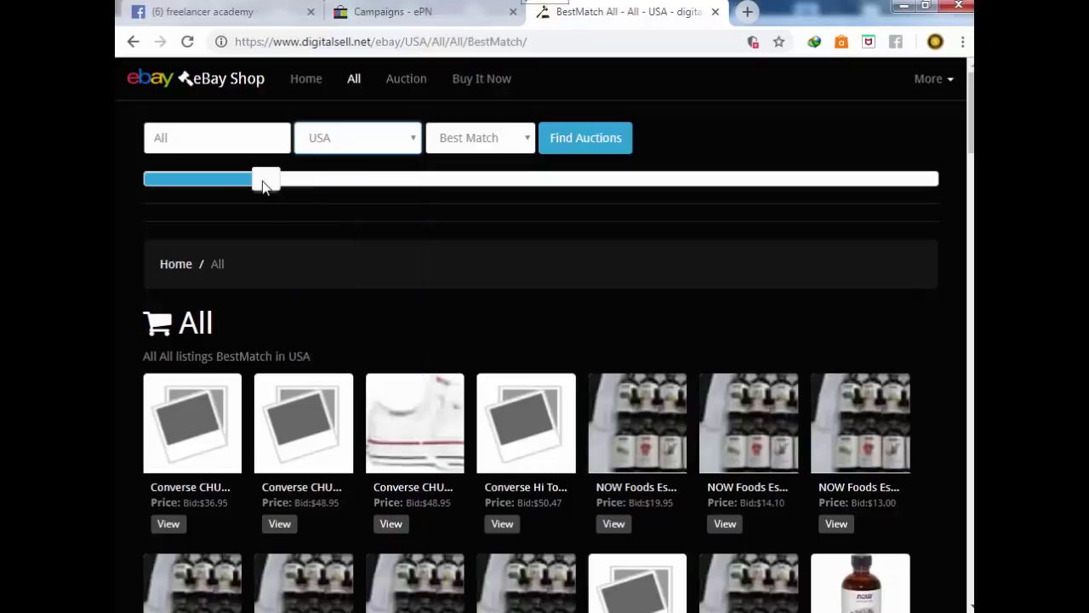
- Search the shop's USA auctions for mcafee, sorted by Best Match
click(255, 144)
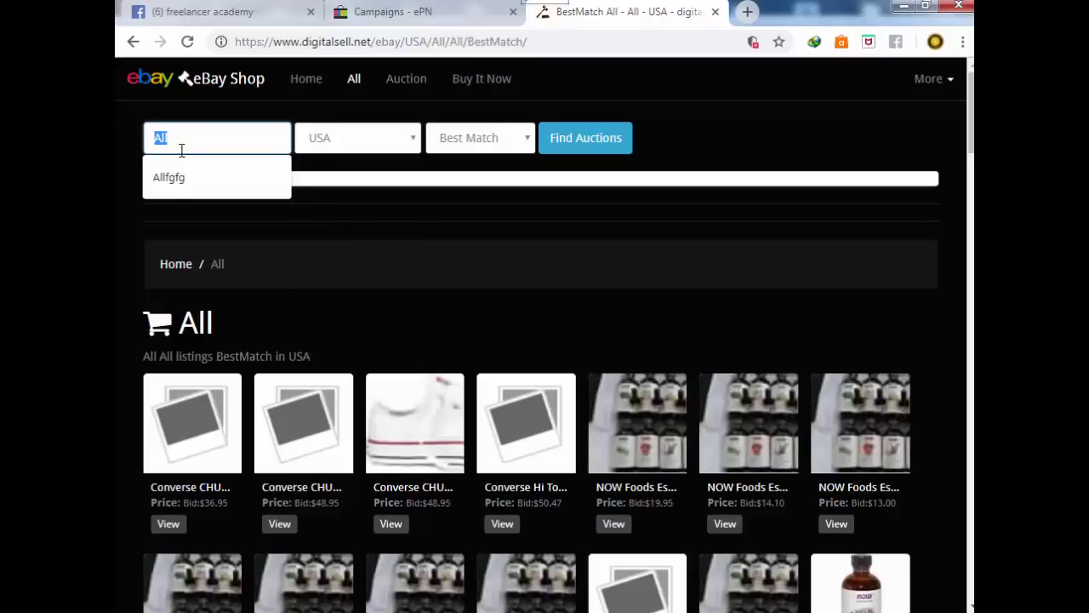
text(mcafee)
click(182, 177)
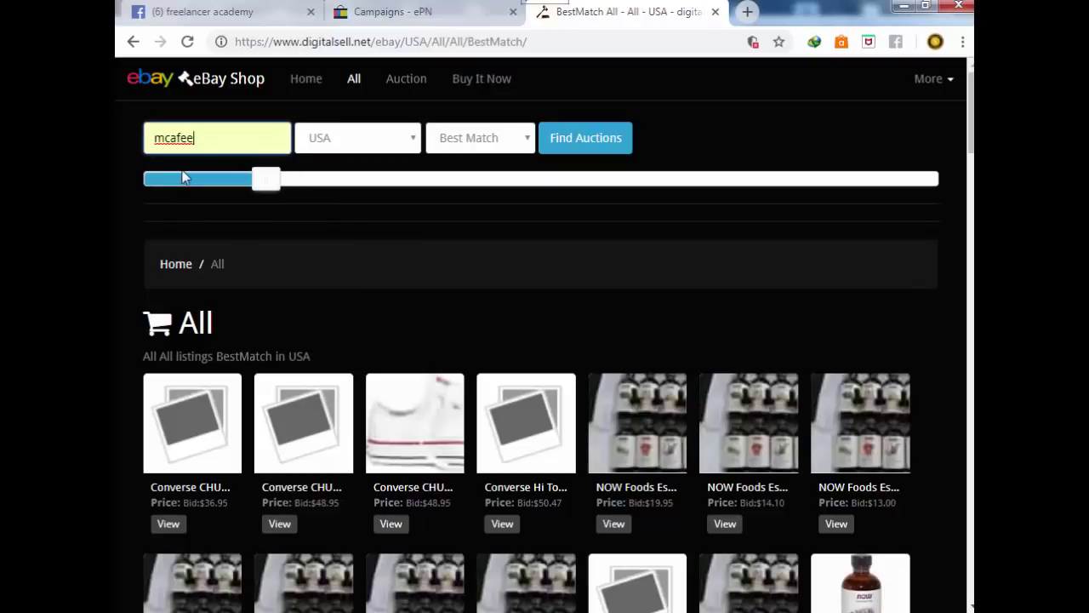
click(586, 140)
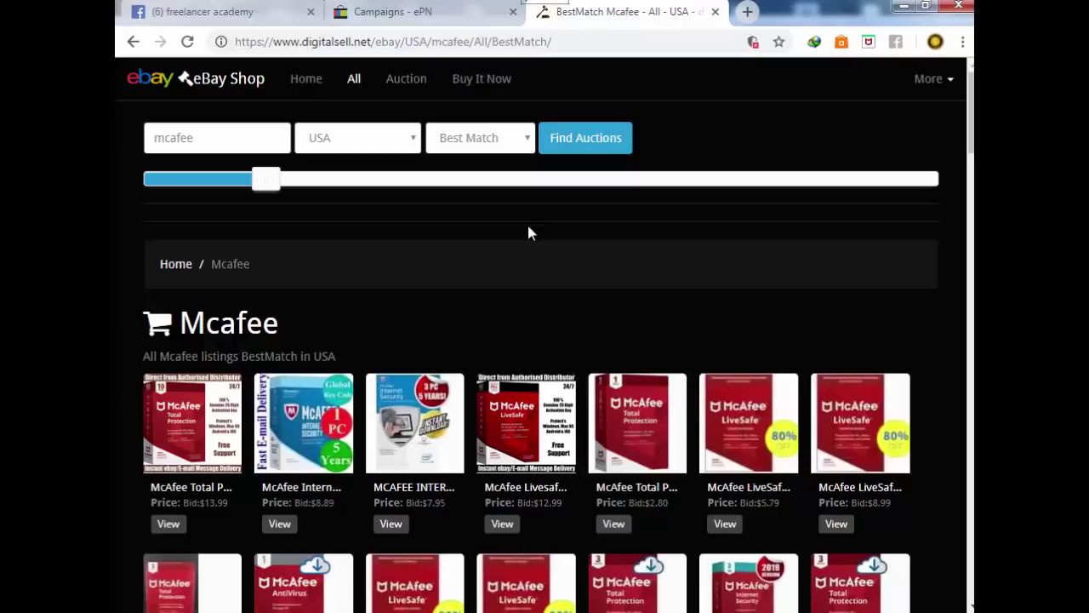
- Examine the McAfee product listings and the category links beneath them
scroll(520, 230, down, 5)
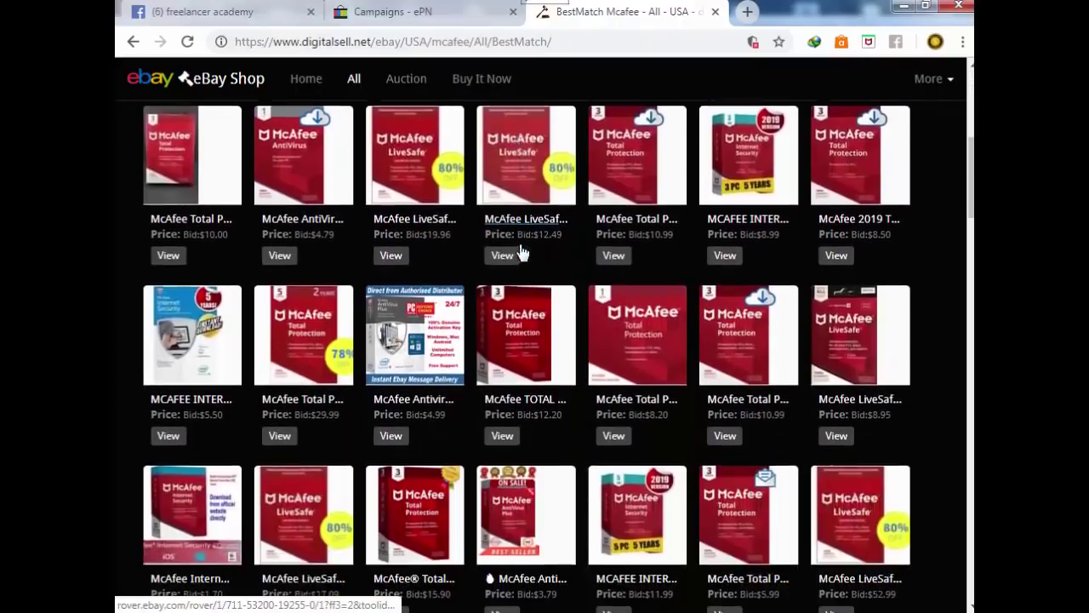
scroll(523, 252, down, 7)
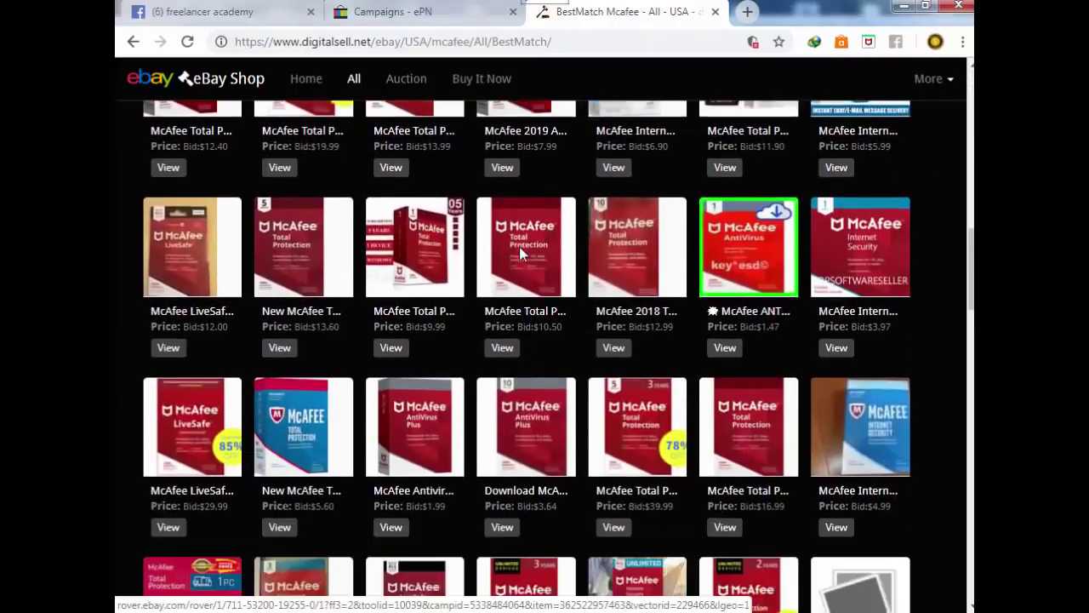
scroll(520, 253, down, 6)
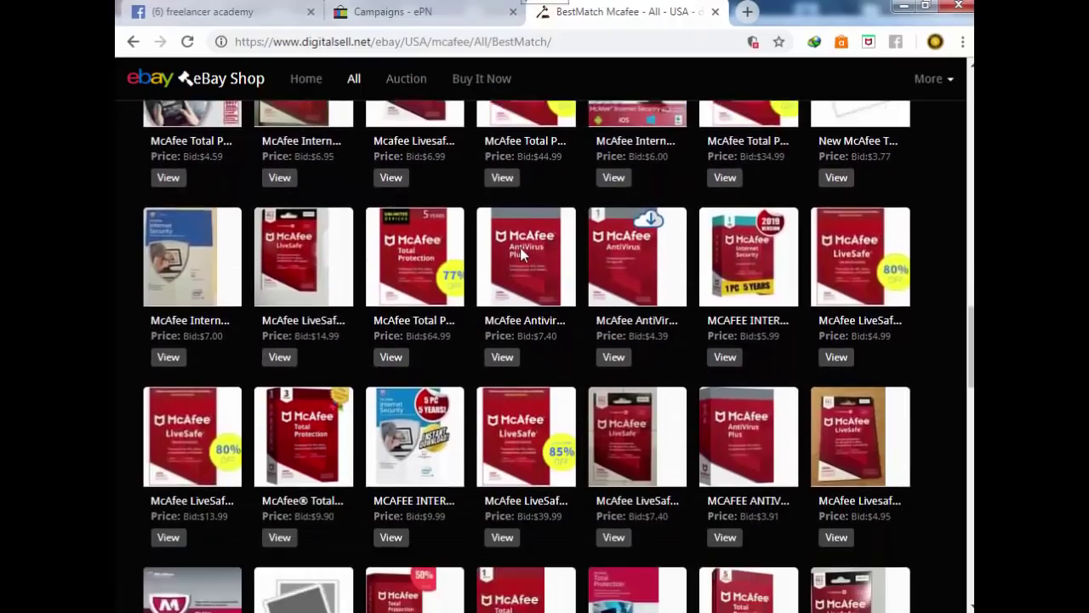
scroll(520, 247, down, 7)
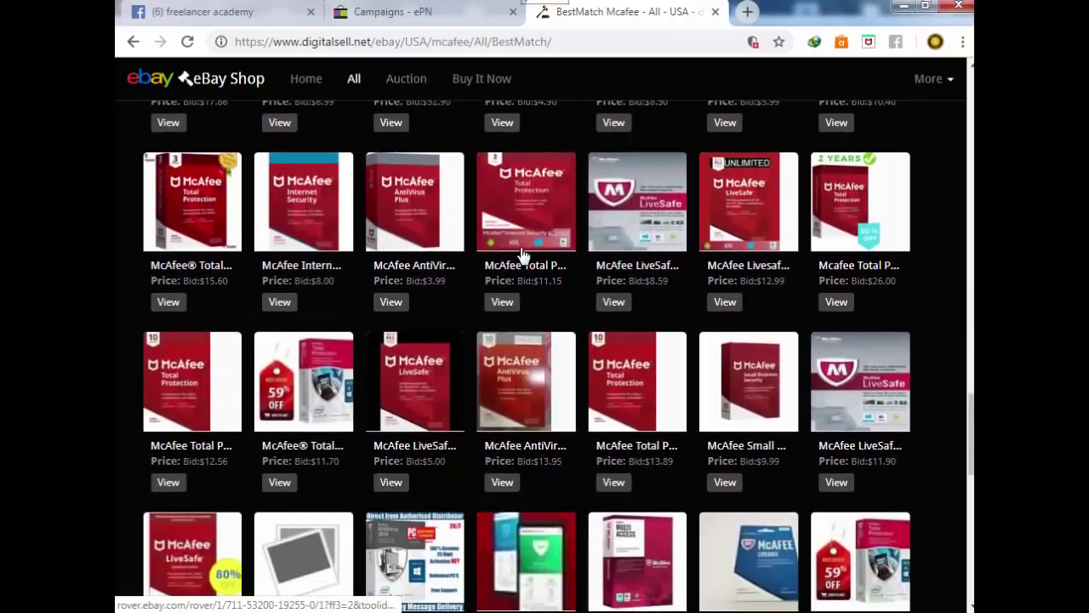
scroll(522, 253, down, 5)
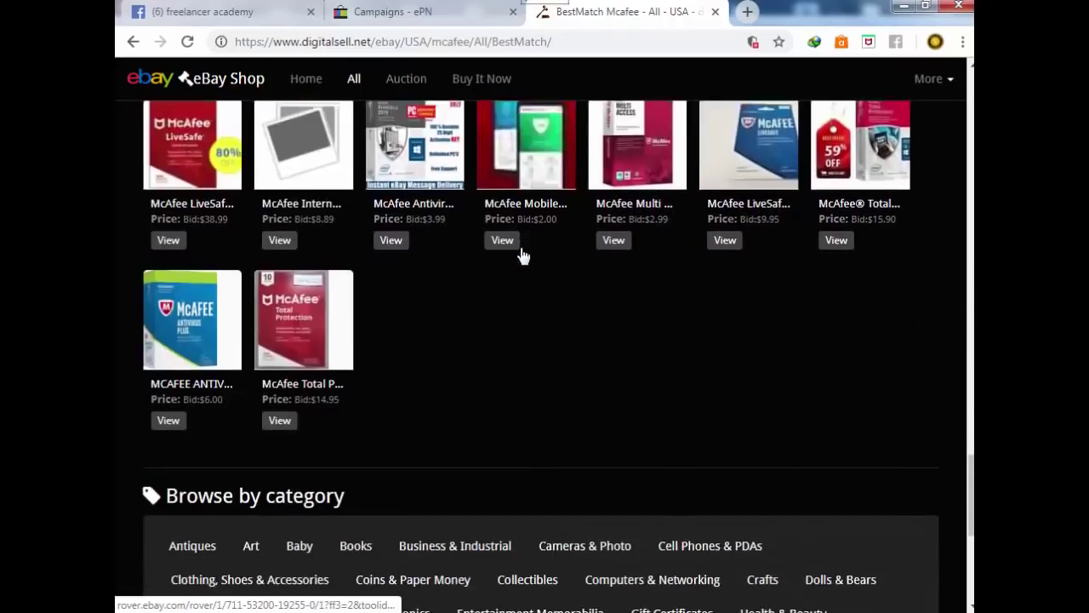
scroll(521, 253, down, 4)
scroll(537, 255, up, 2)
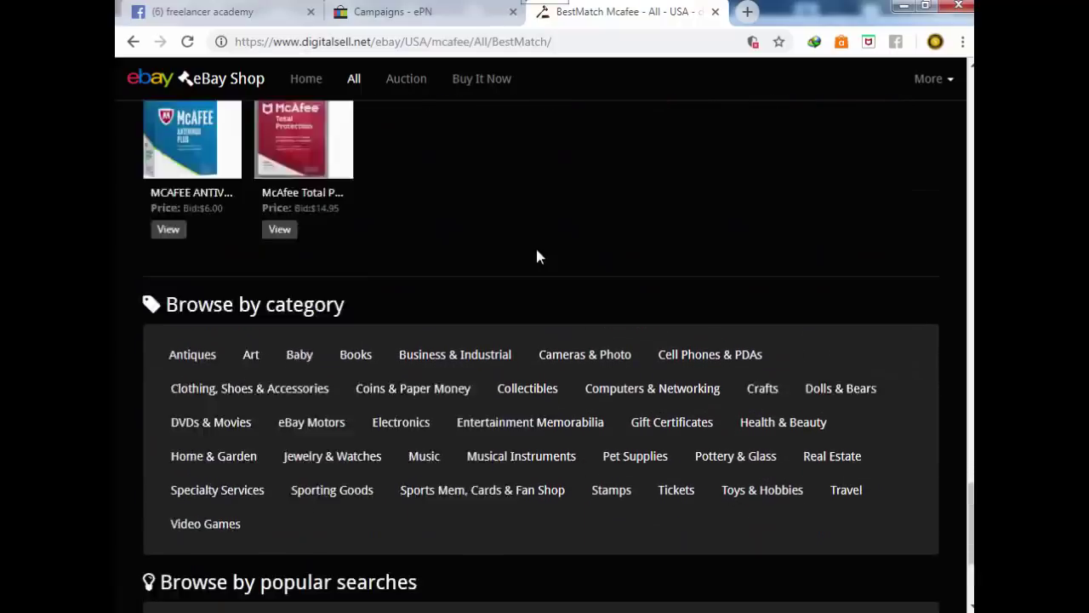
scroll(537, 256, up, 3)
scroll(537, 256, up, 1)
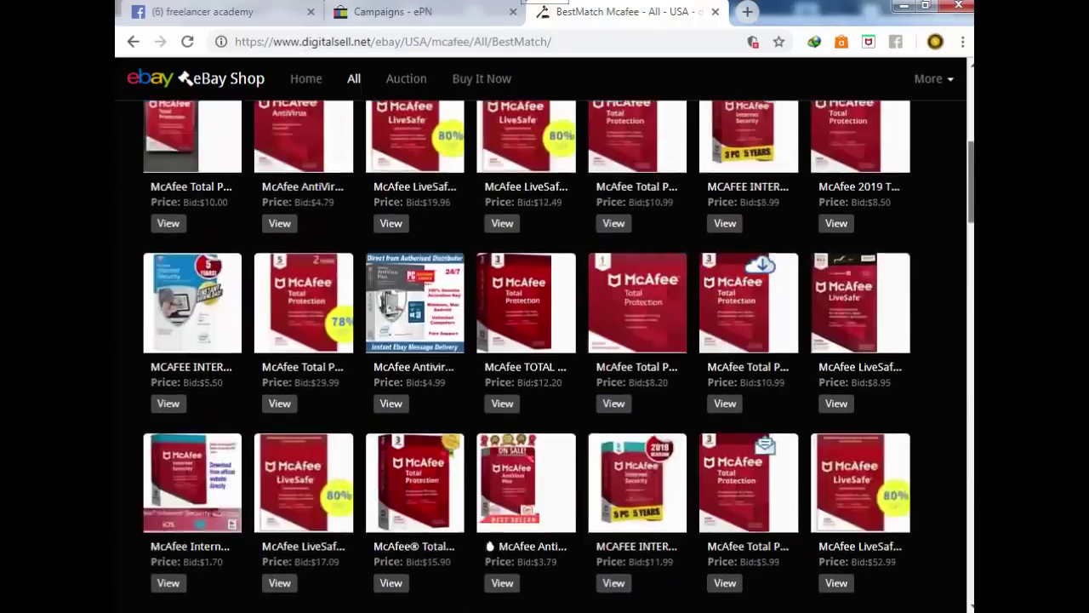
- Look over the available country and sort-order options for the mcafee search
scroll(344, 213, up, 10)
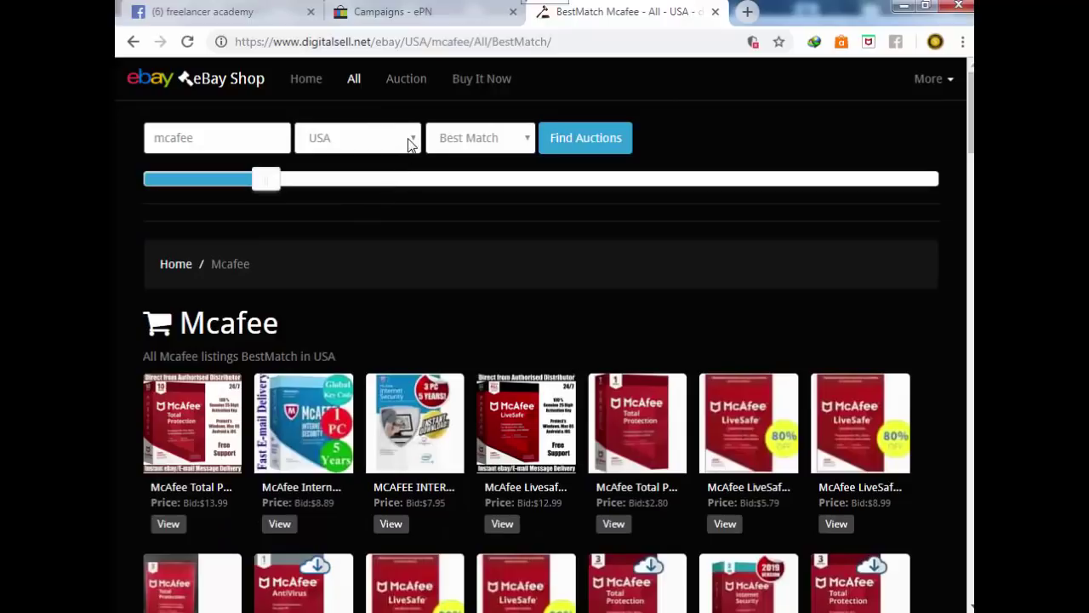
click(409, 144)
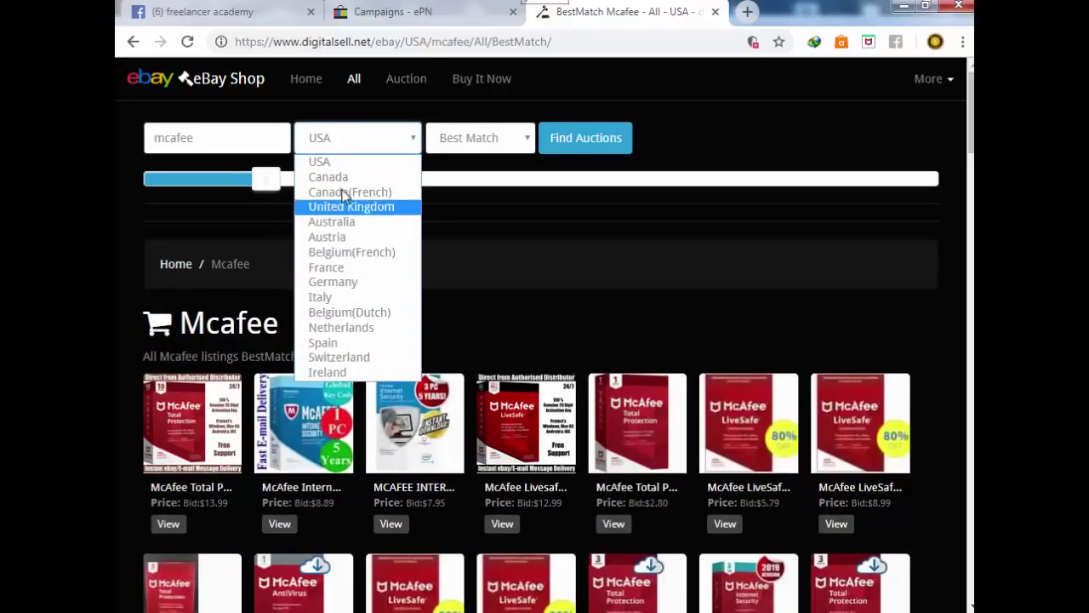
click(492, 150)
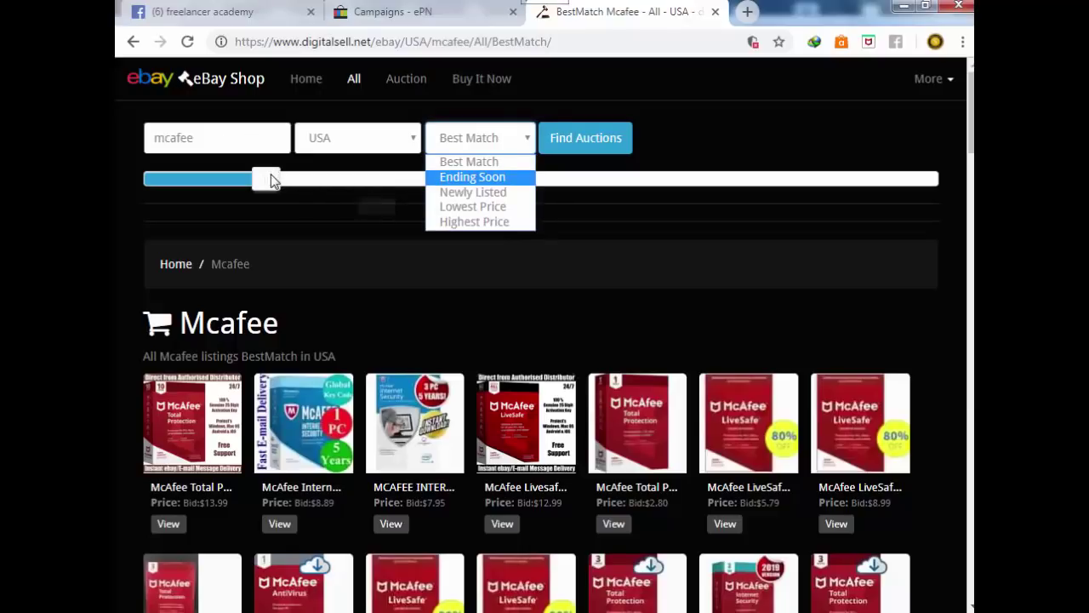
- Examine the mcafee search page's web address, highlighting the keyword portion and the full URL
click(313, 37)
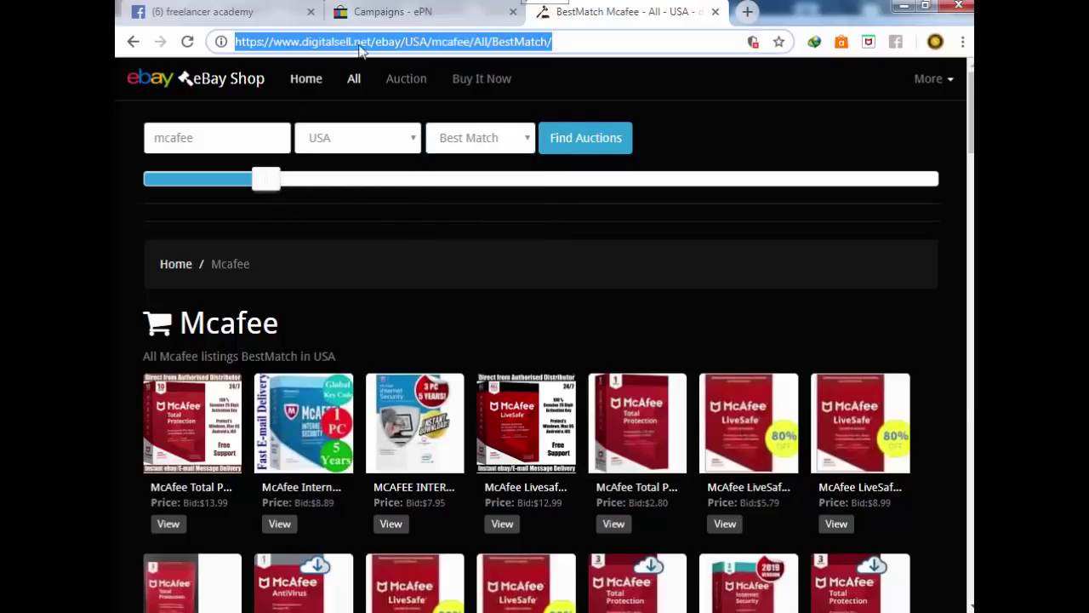
click(443, 47)
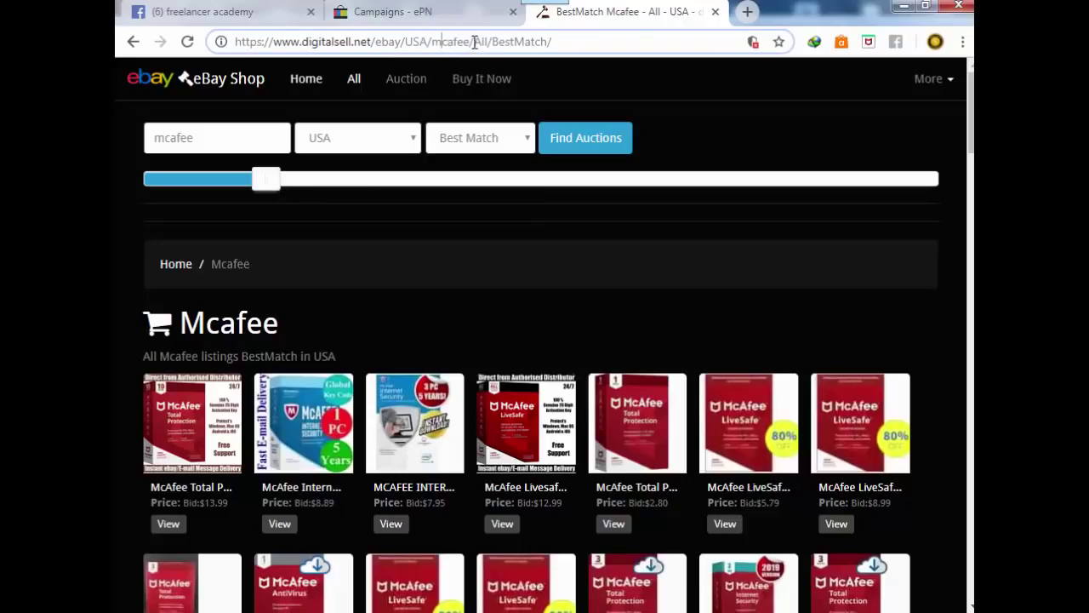
drag(469, 41, 438, 42)
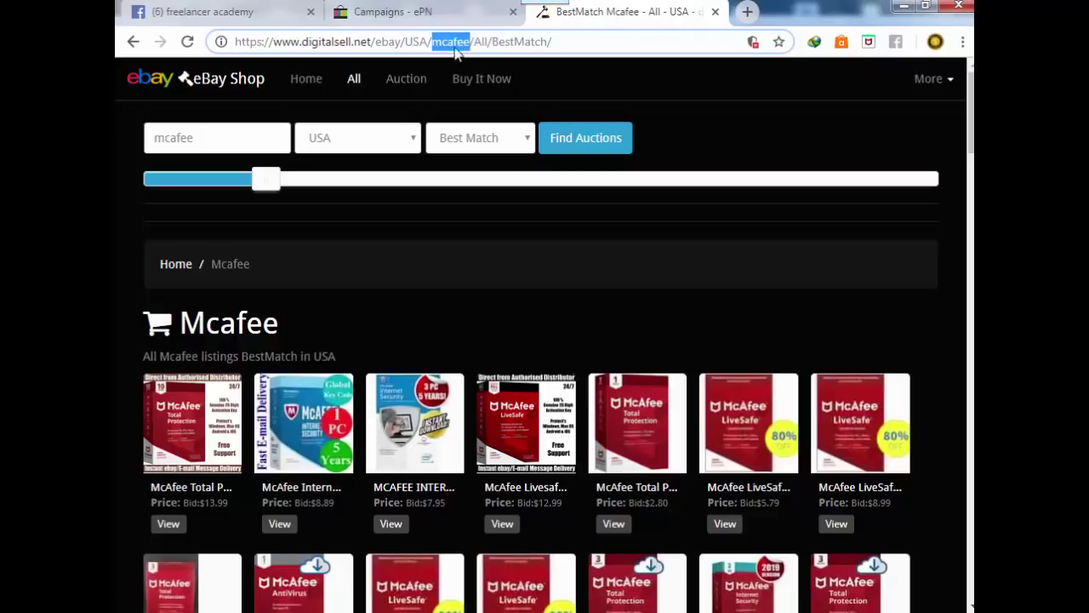
drag(584, 42, 228, 39)
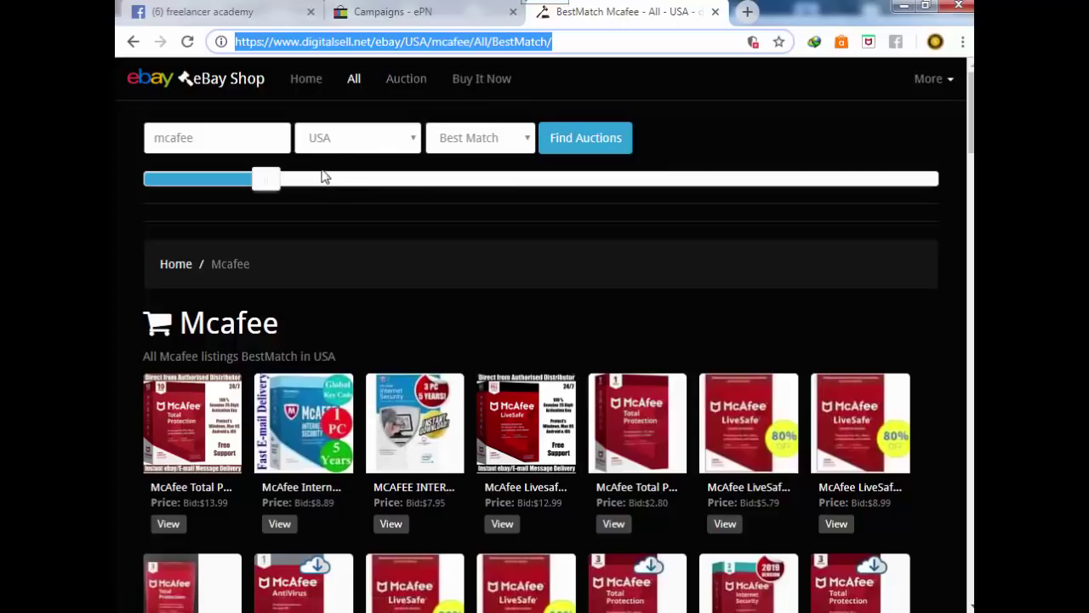
- Shrink the McAfee listing thumbnails to the smallest size, then enlarge them to five per row and look over the listings
click(272, 189)
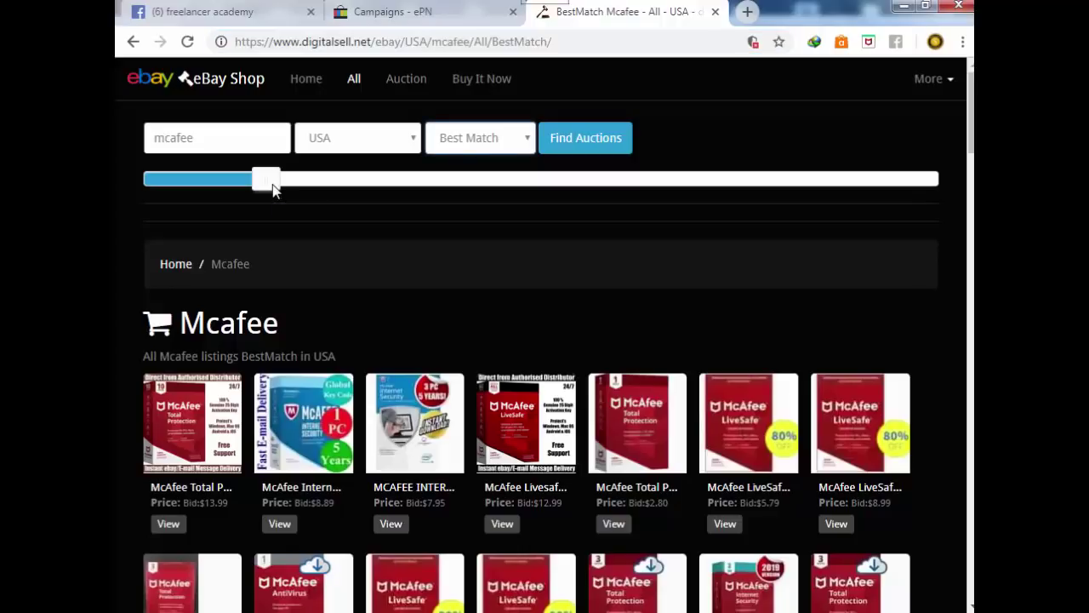
drag(272, 189, 152, 188)
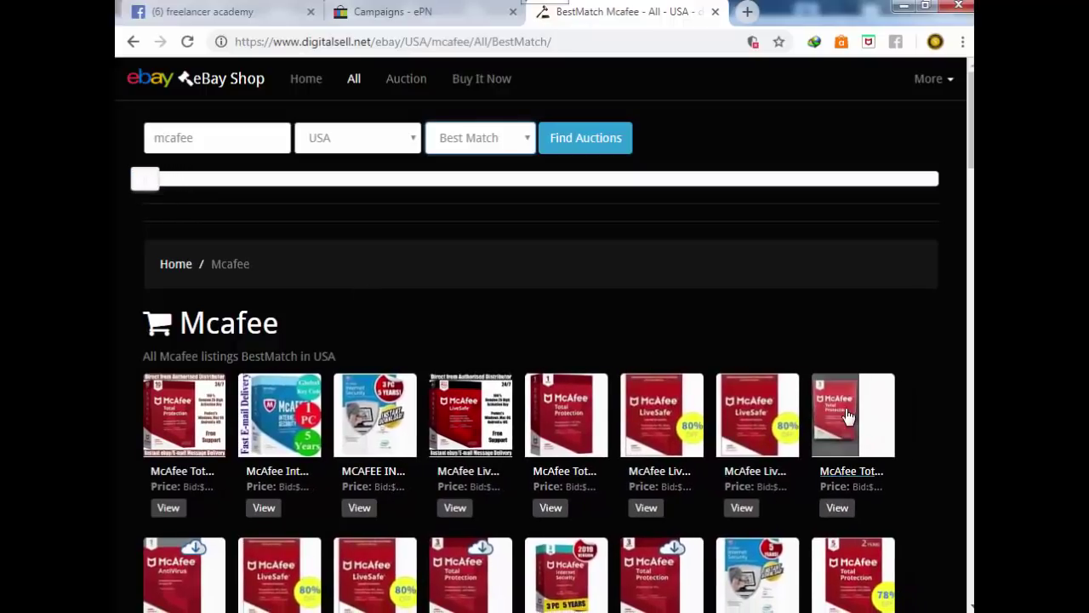
drag(150, 189, 634, 203)
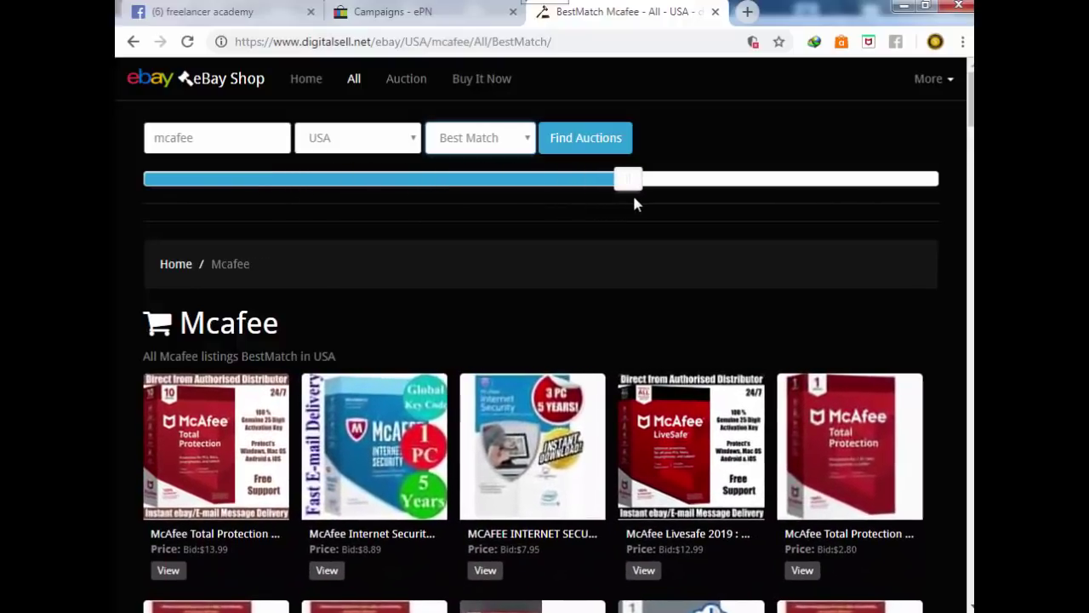
scroll(711, 341, down, 4)
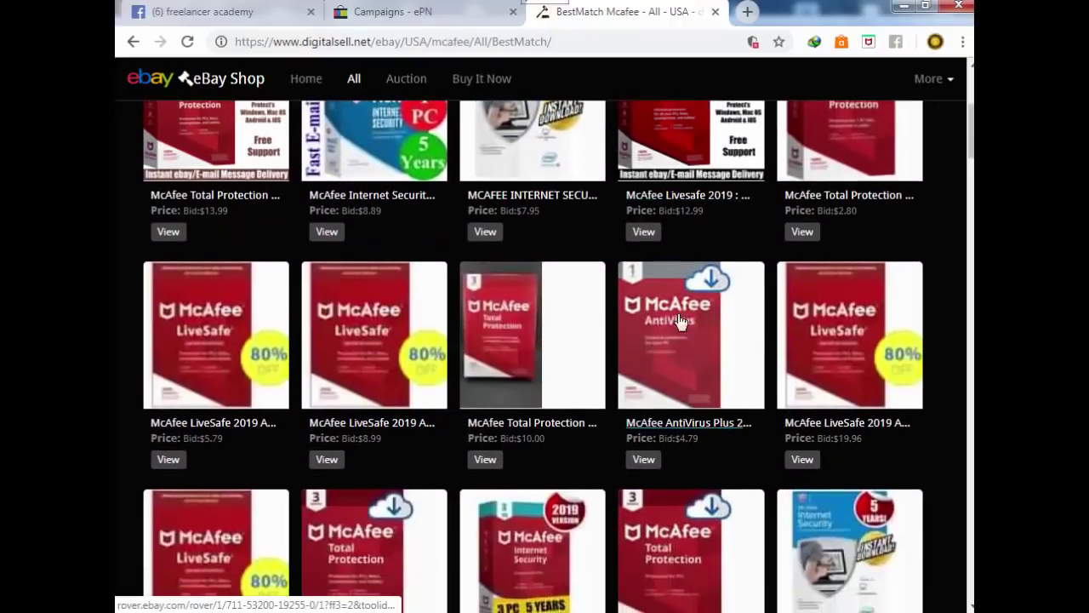
scroll(639, 322, down, 15)
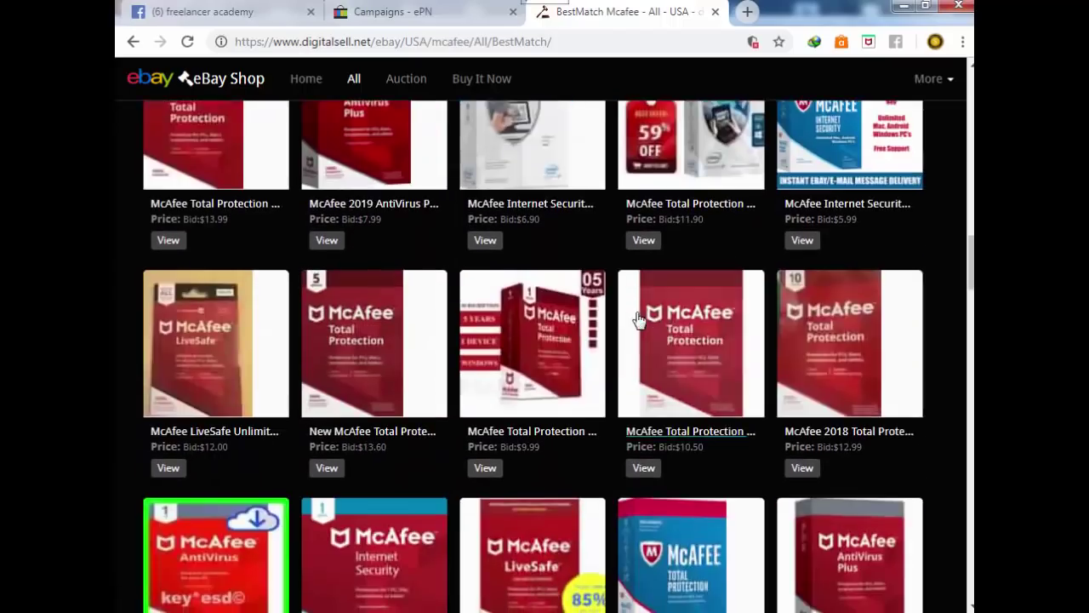
scroll(640, 322, down, 15)
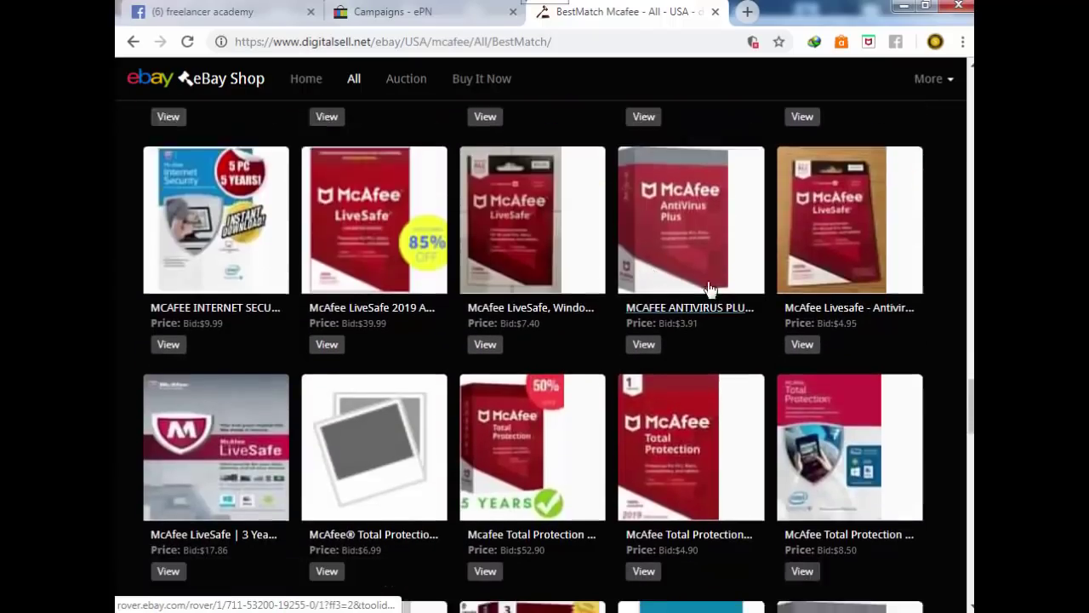
scroll(710, 289, down, 2)
- Open the McAfee listings on the Canada international site and restrict them to Buy It Now
click(951, 83)
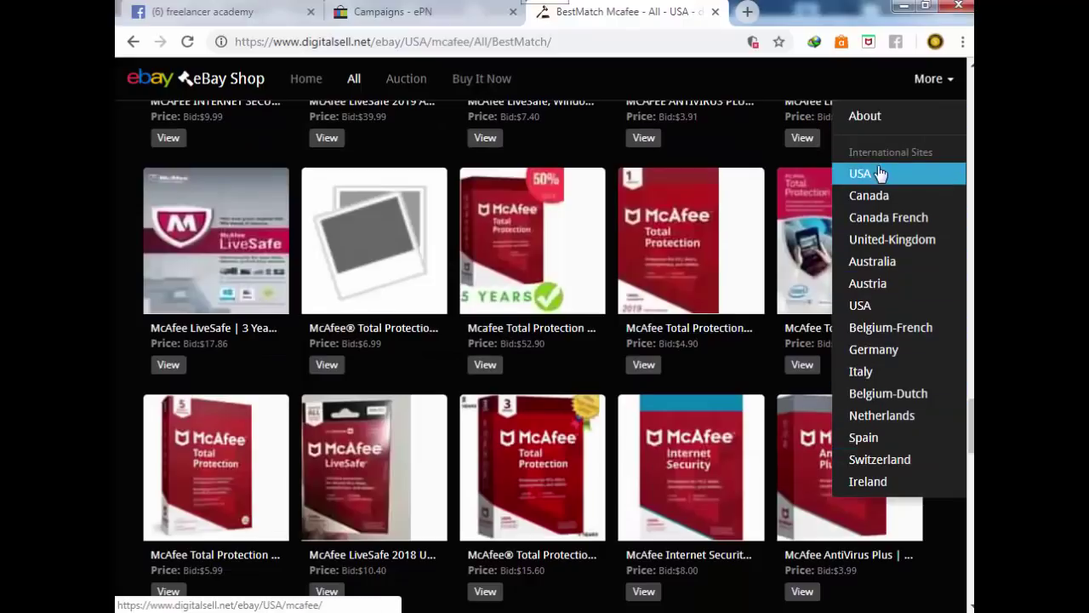
click(868, 195)
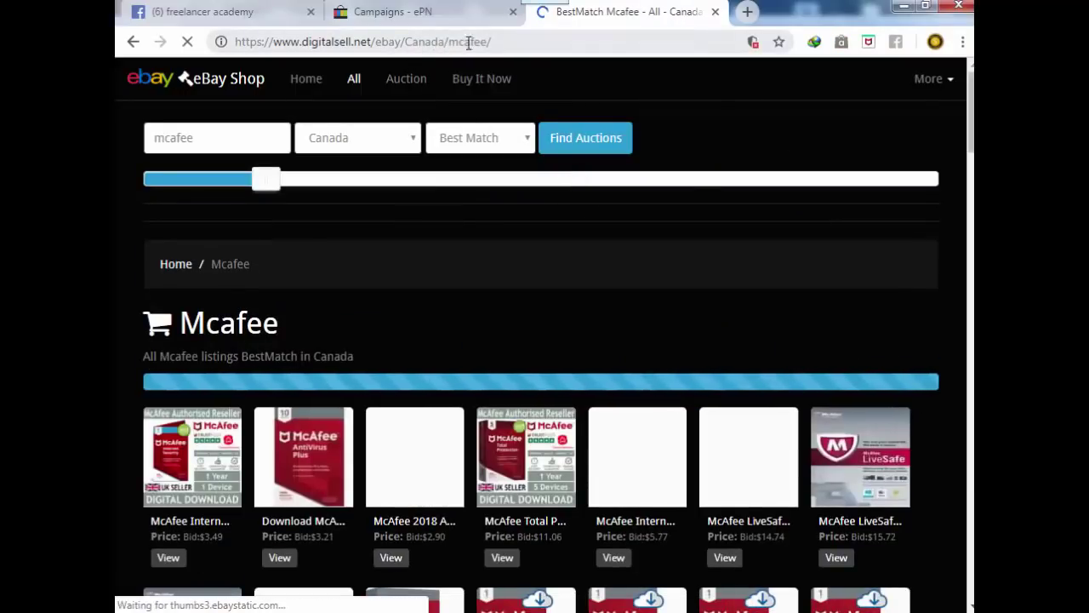
drag(468, 42, 213, 42)
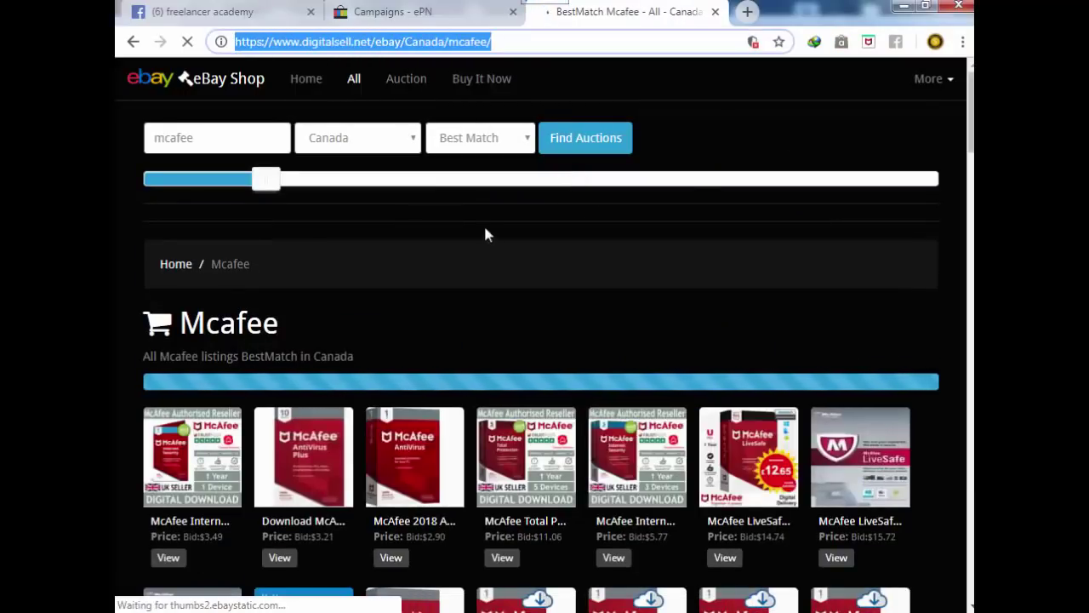
scroll(485, 234, down, 3)
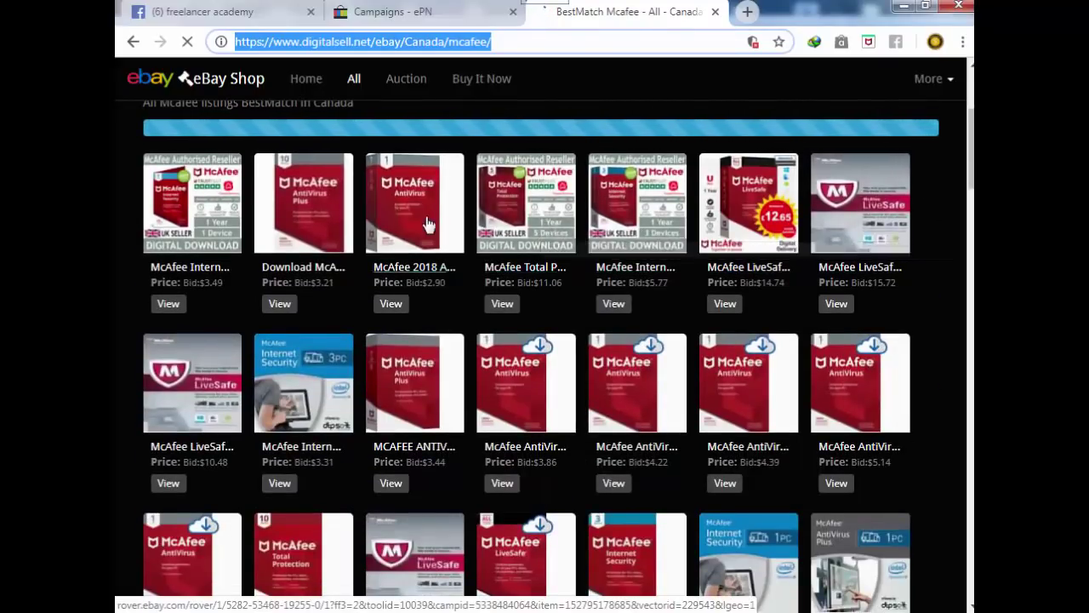
scroll(428, 226, down, 10)
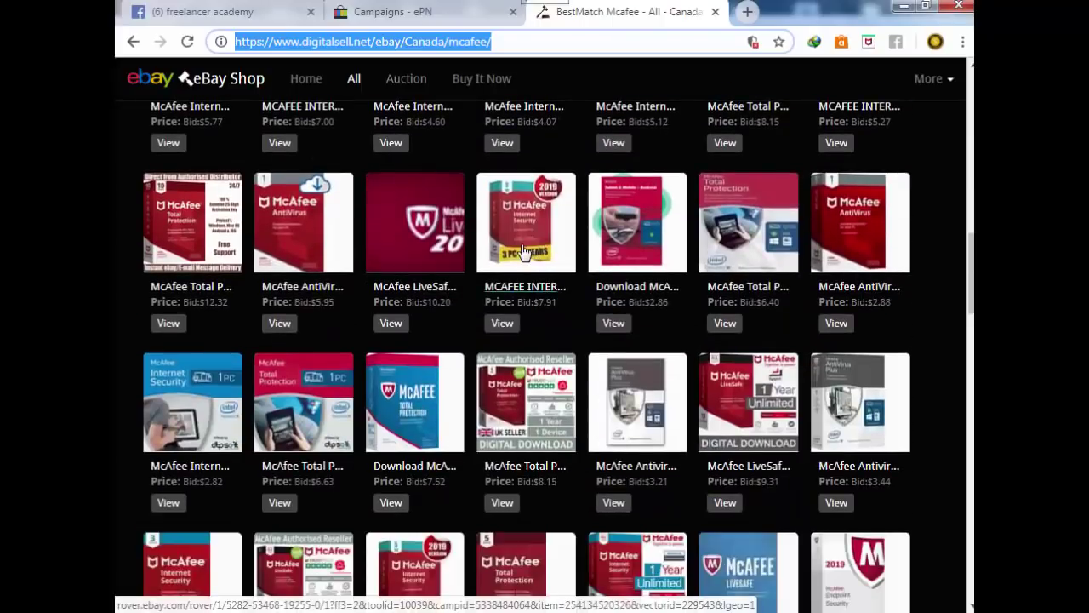
scroll(523, 251, up, 13)
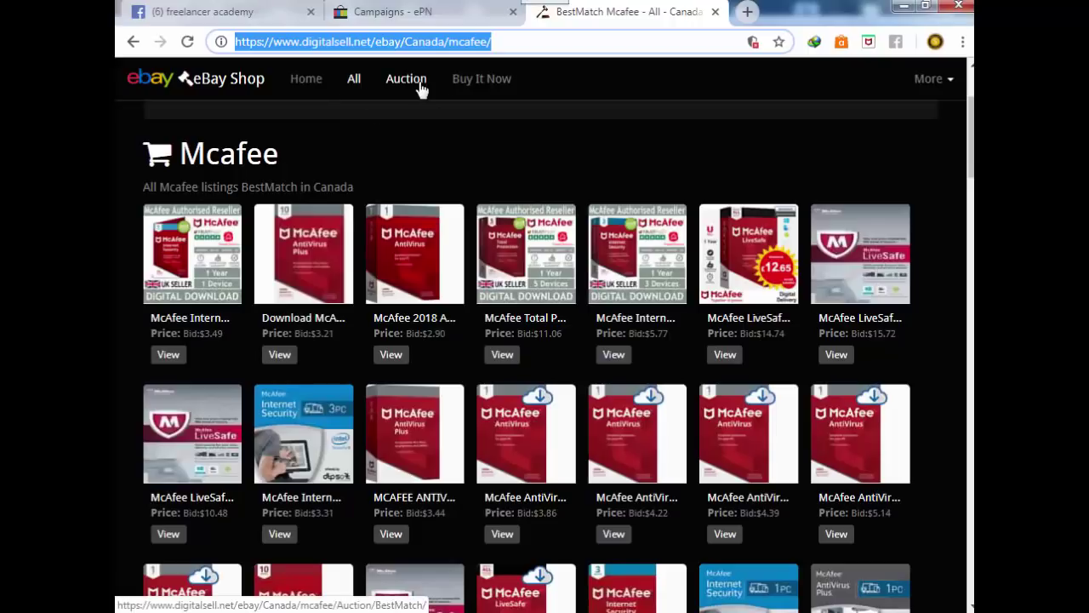
click(502, 80)
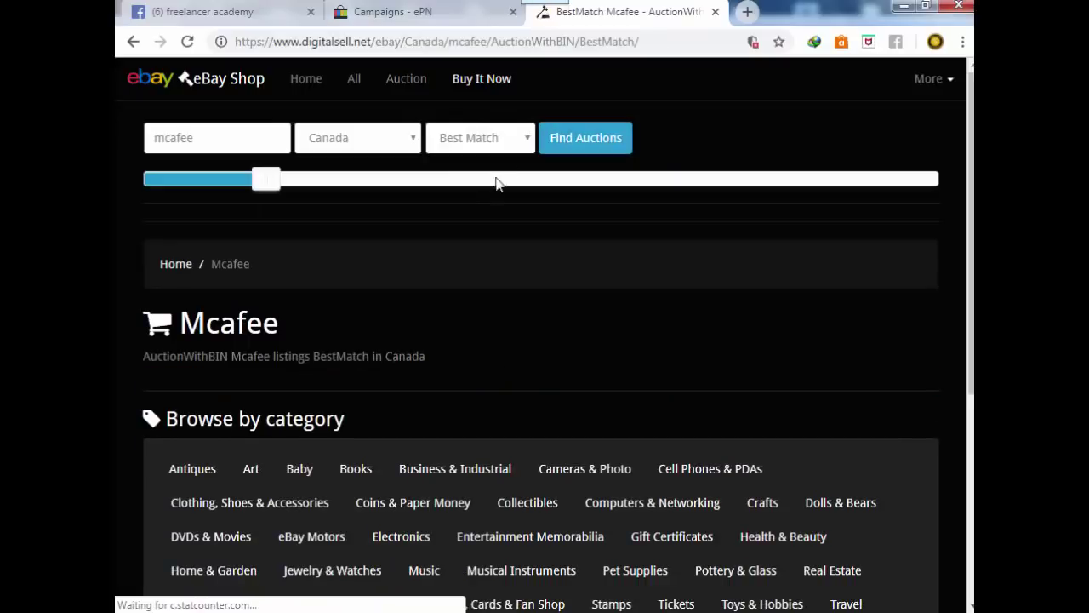
- Search USA auctions for mcafee, sorted by Best Match, and look over the listings
click(405, 143)
click(357, 161)
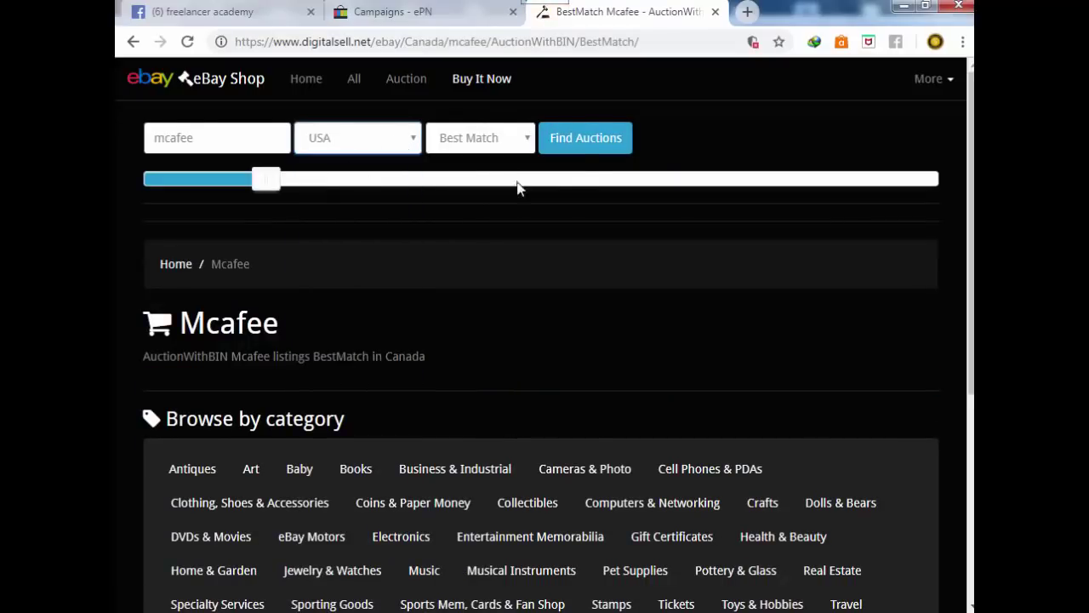
click(584, 151)
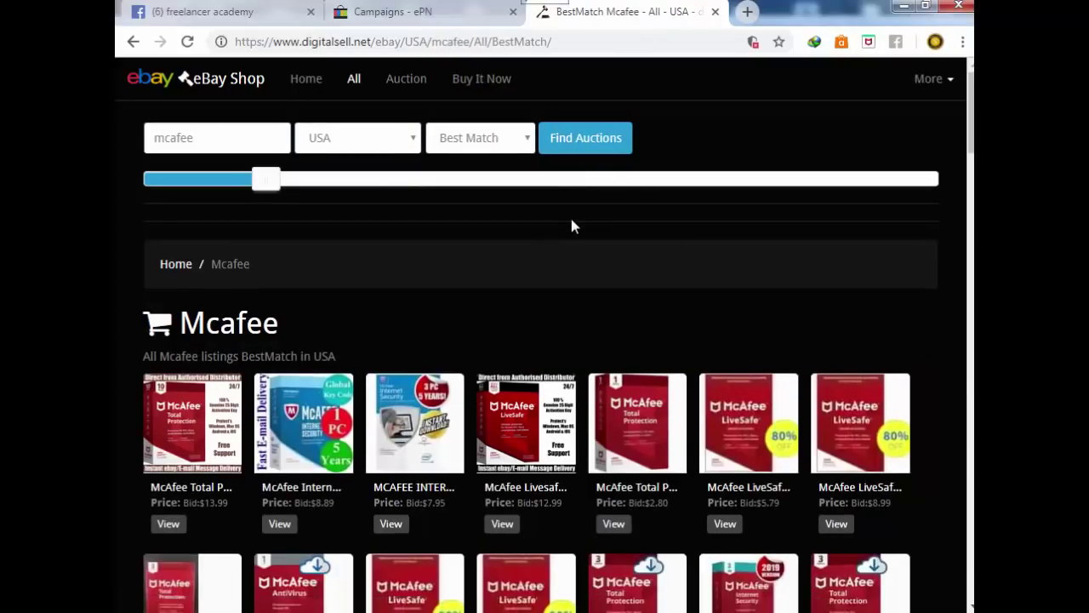
scroll(571, 226, down, 8)
scroll(570, 227, down, 15)
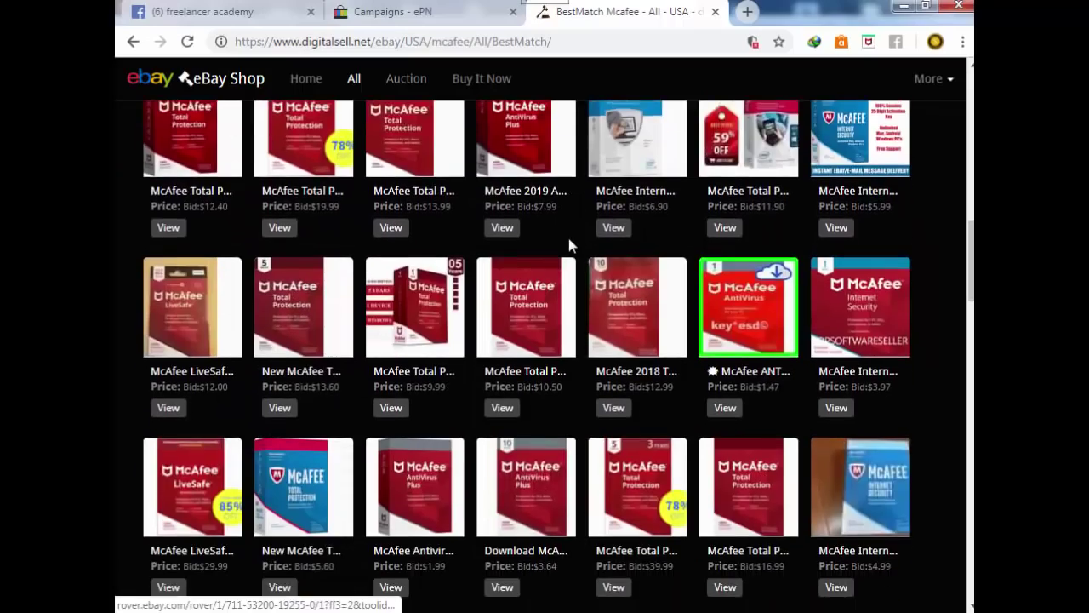
- Browse the Video Games category and look over its USA listings
scroll(569, 246, down, 12)
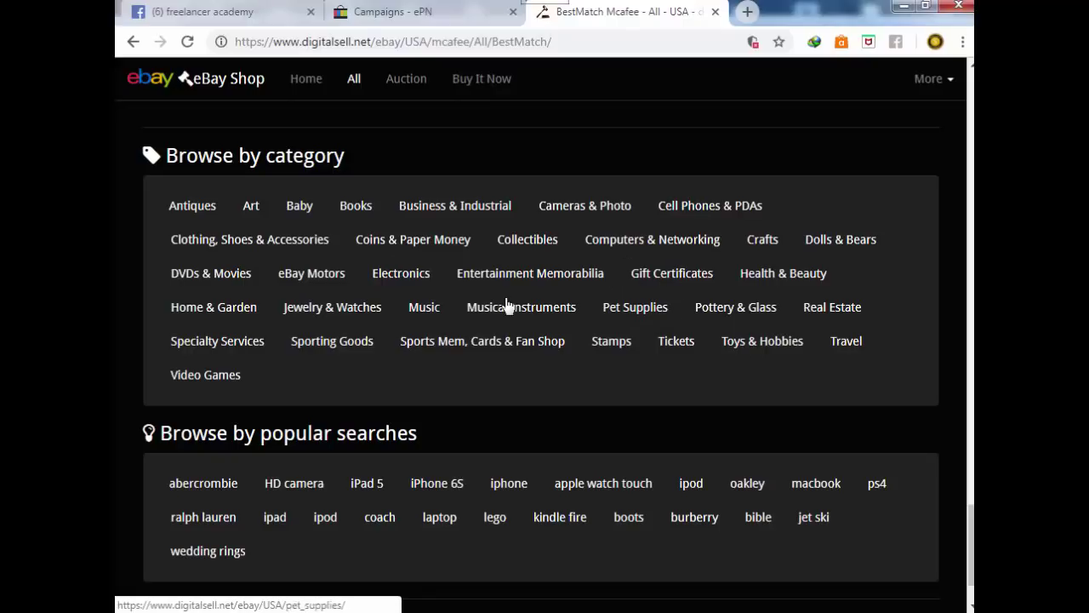
click(220, 379)
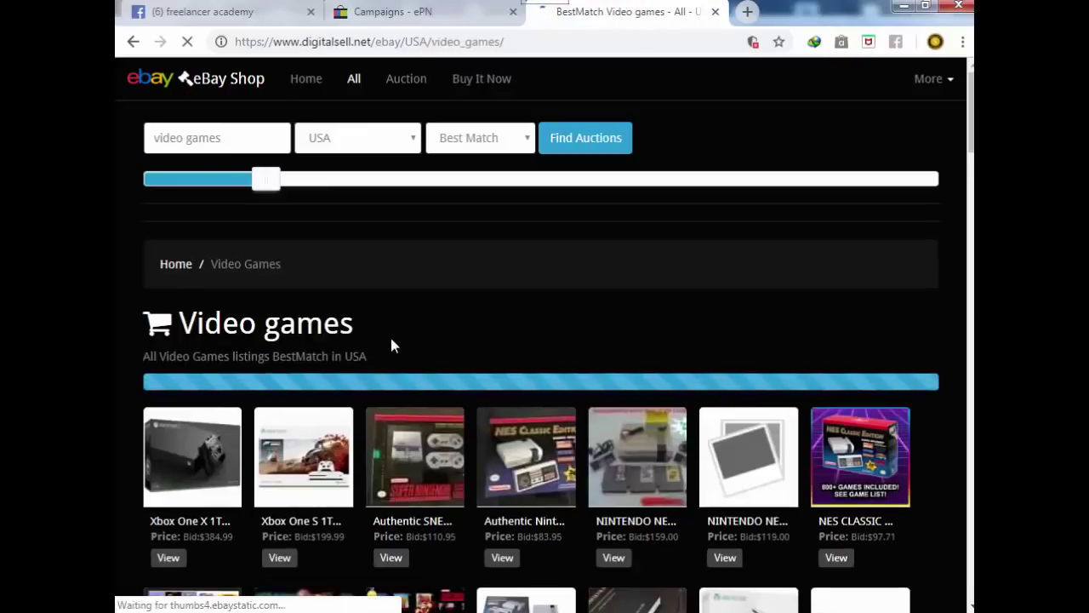
scroll(440, 324, down, 5)
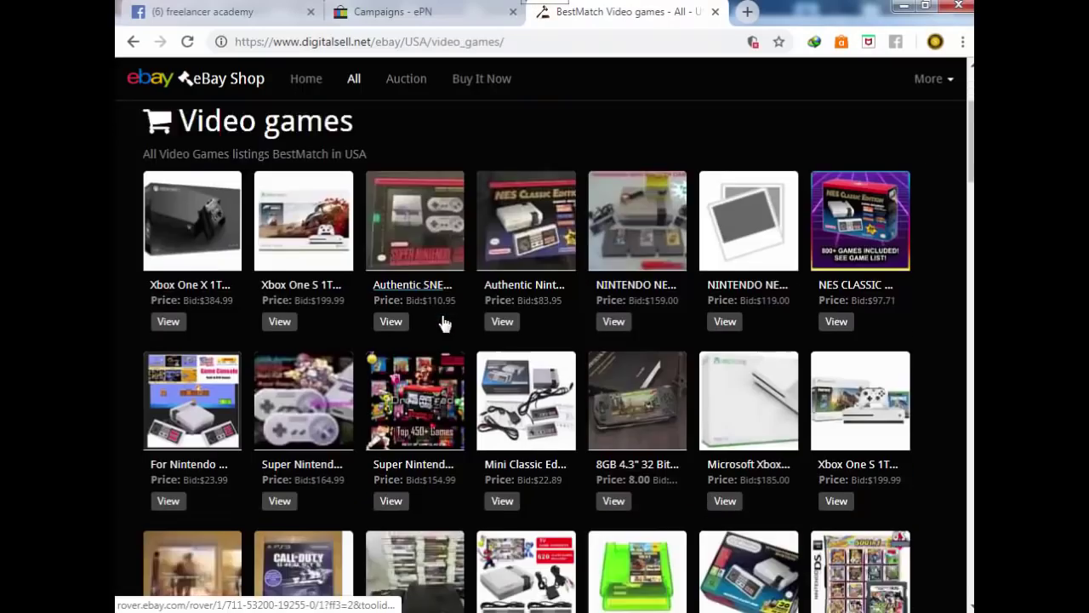
scroll(451, 321, down, 5)
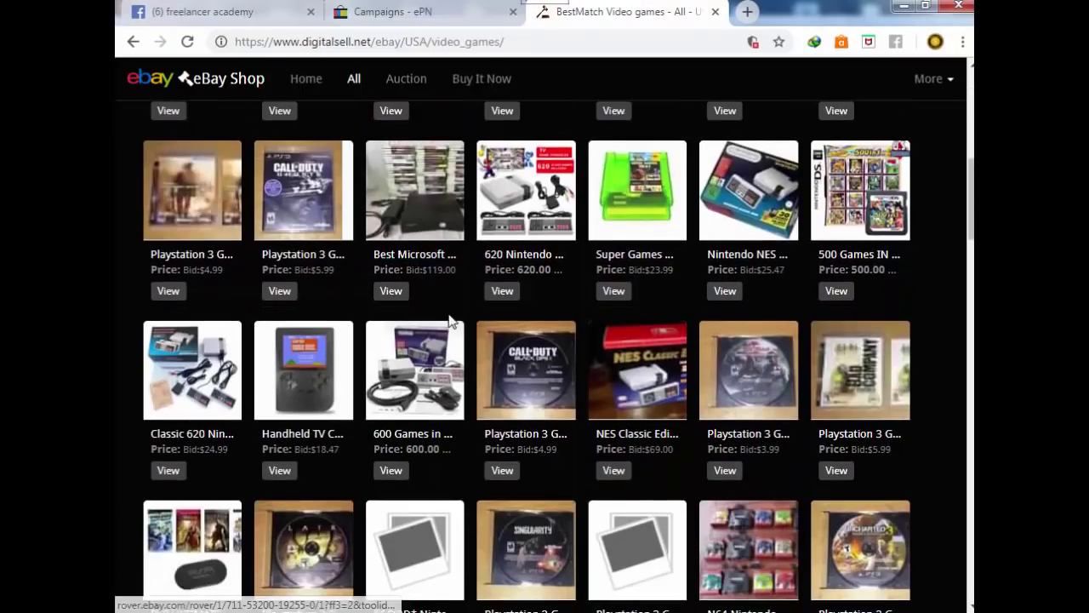
scroll(449, 319, down, 6)
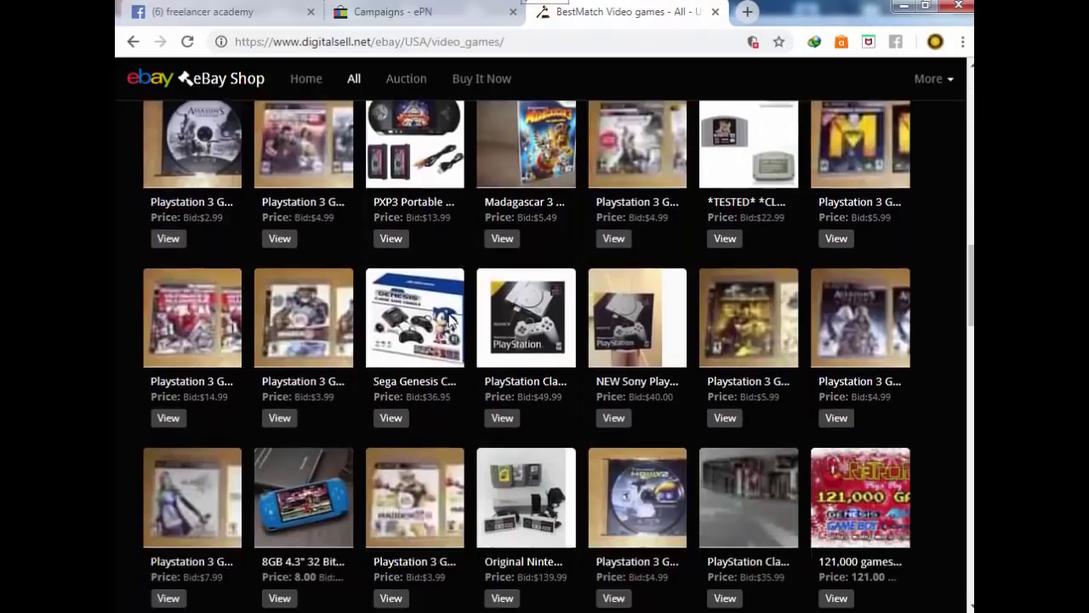
scroll(451, 321, down, 9)
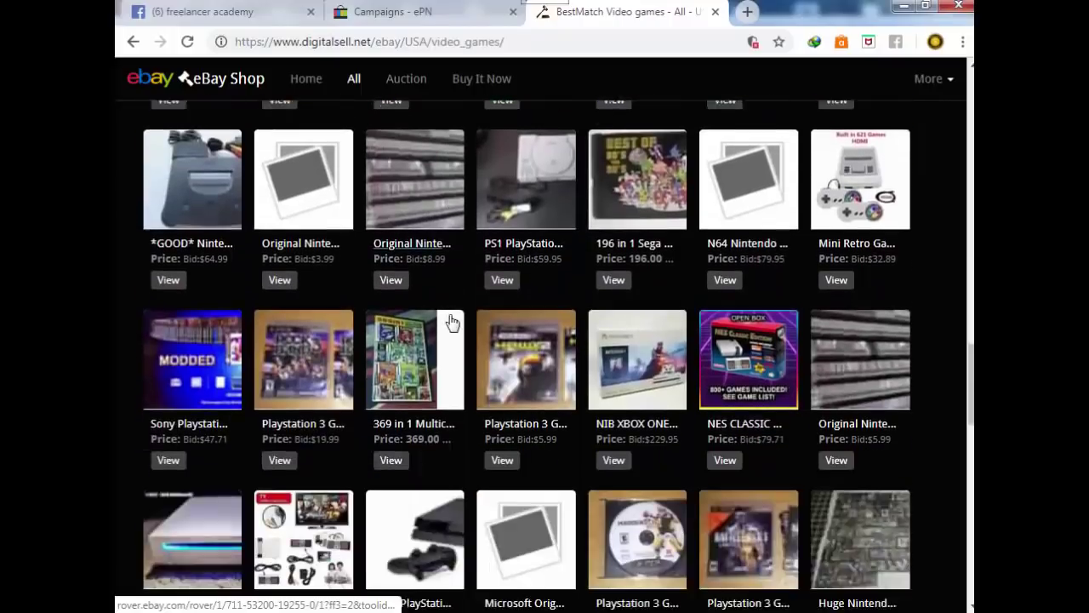
- Browse the Health & Beauty category and look over its USA listings down to the popular searches
scroll(451, 322, down, 6)
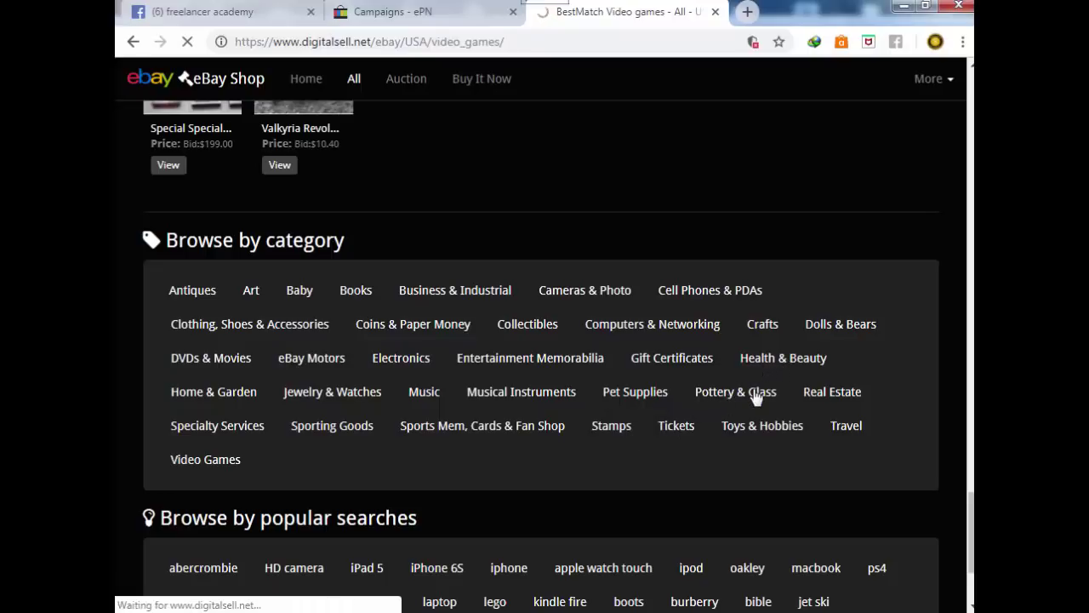
scroll(676, 325, down, 1)
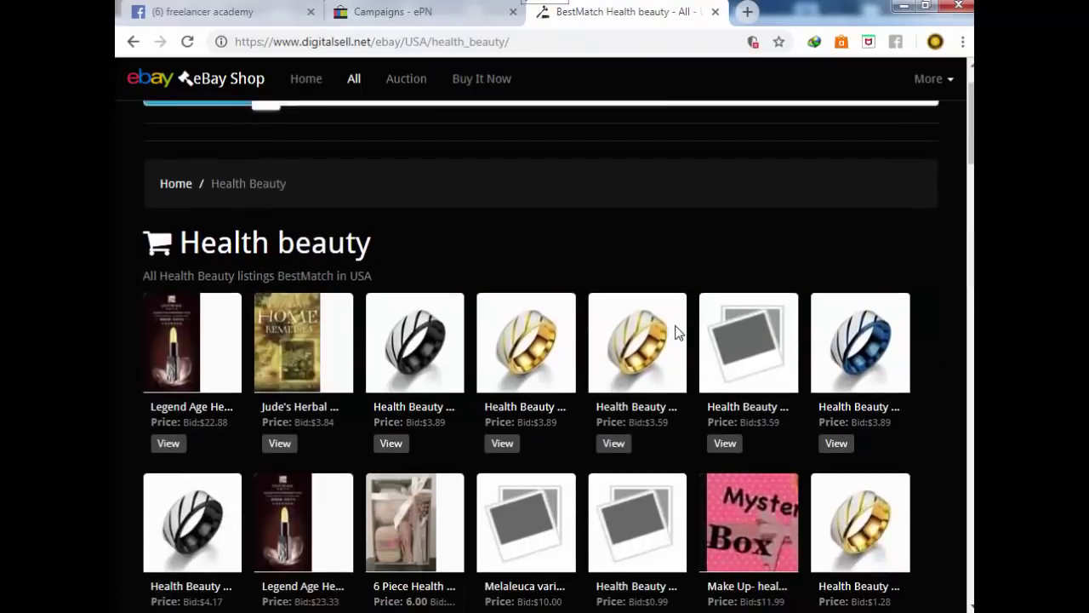
scroll(678, 332, down, 5)
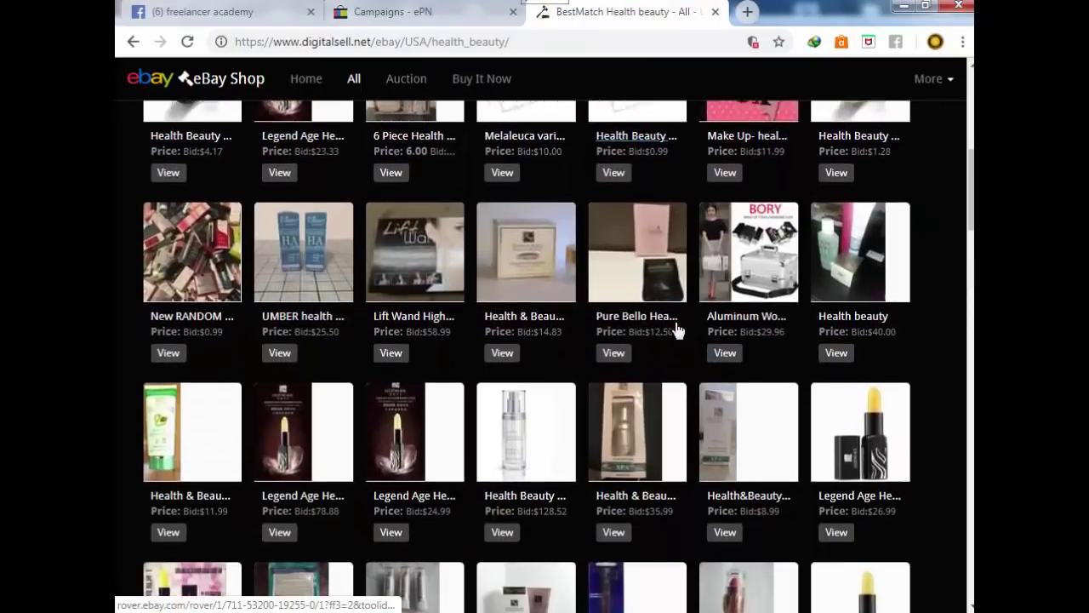
scroll(677, 330, down, 6)
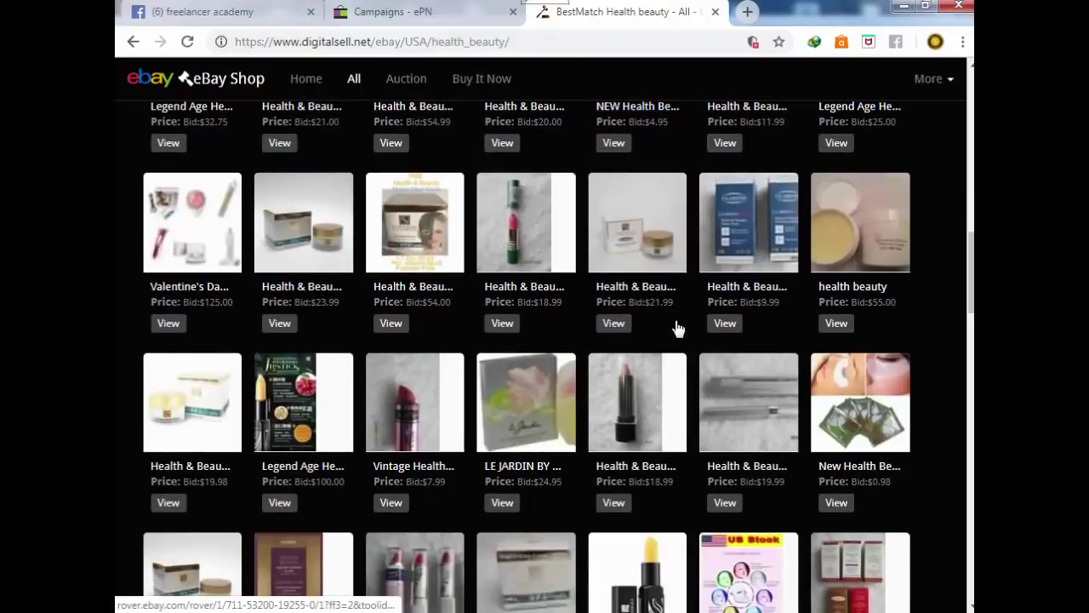
scroll(678, 328, down, 10)
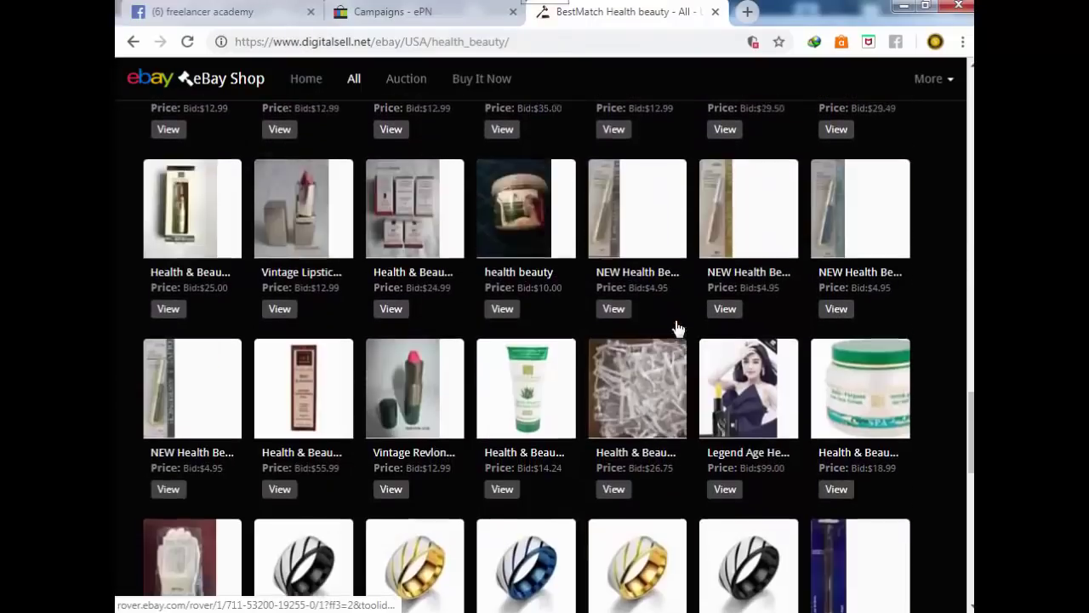
scroll(677, 328, down, 10)
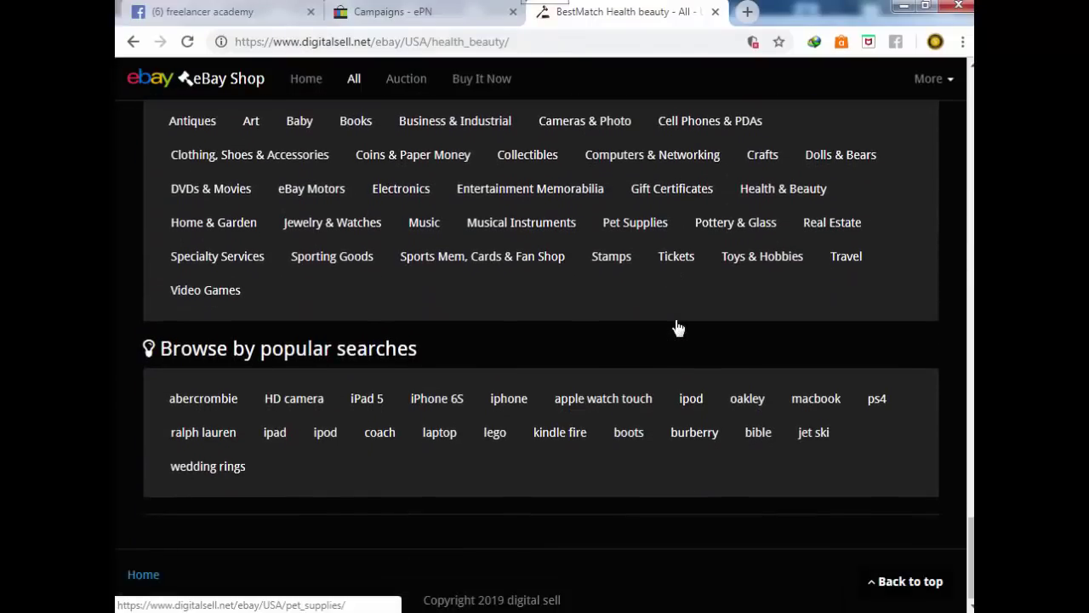
- Open the HD camera popular search and look over its USA listings down to the page footer
scroll(677, 329, down, 1)
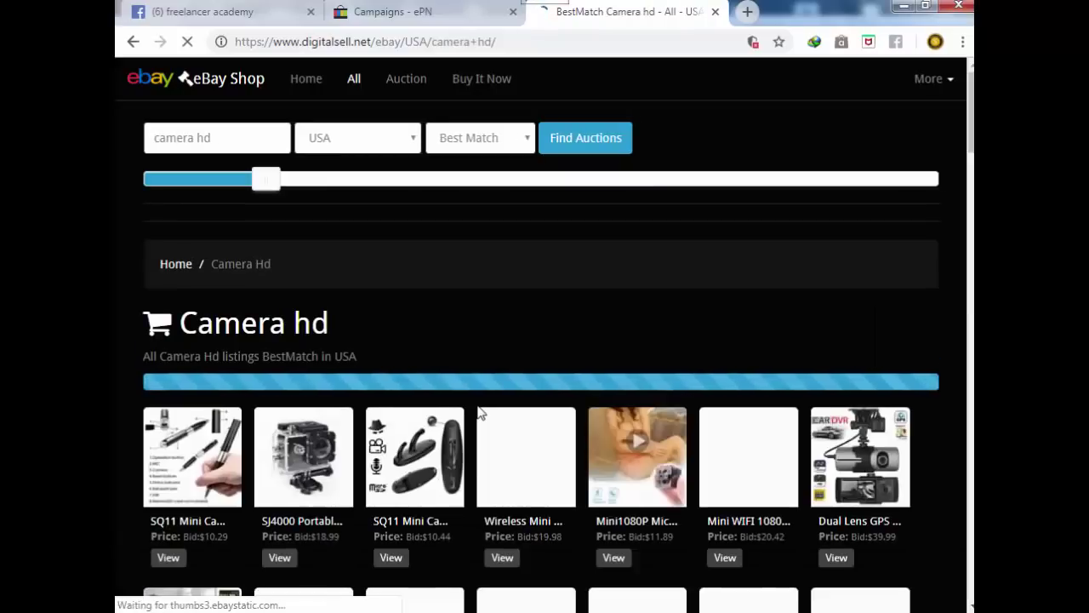
scroll(516, 396, down, 1)
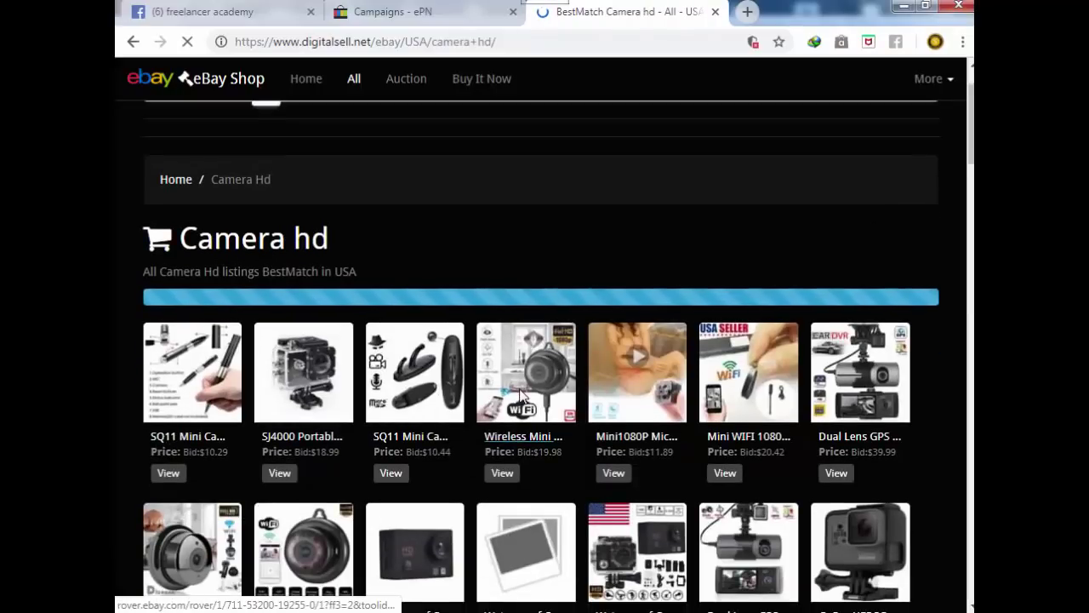
scroll(521, 396, down, 2)
scroll(524, 396, down, 5)
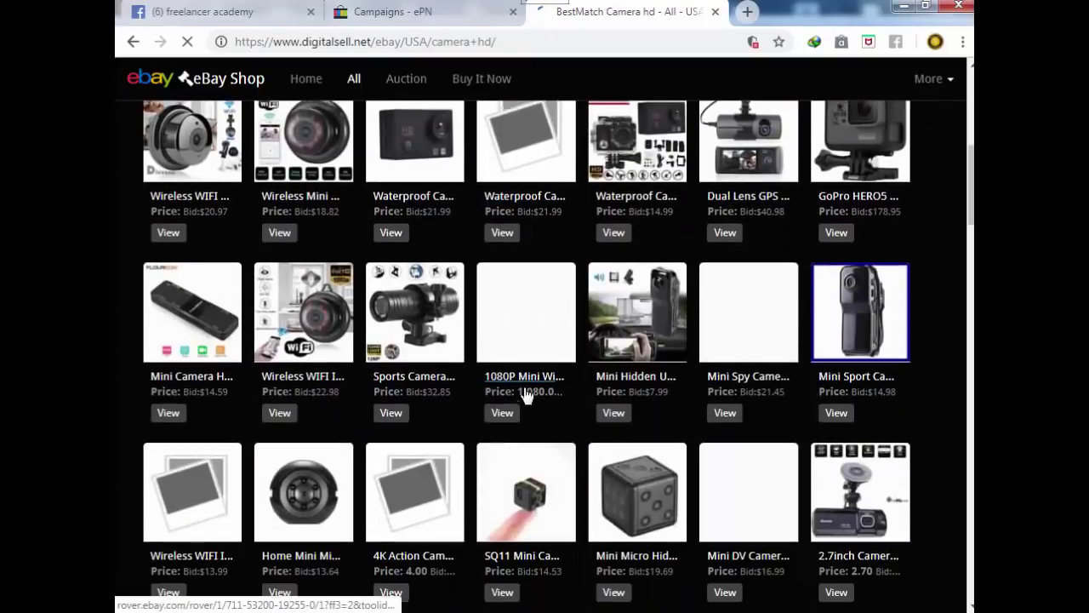
scroll(526, 393, down, 3)
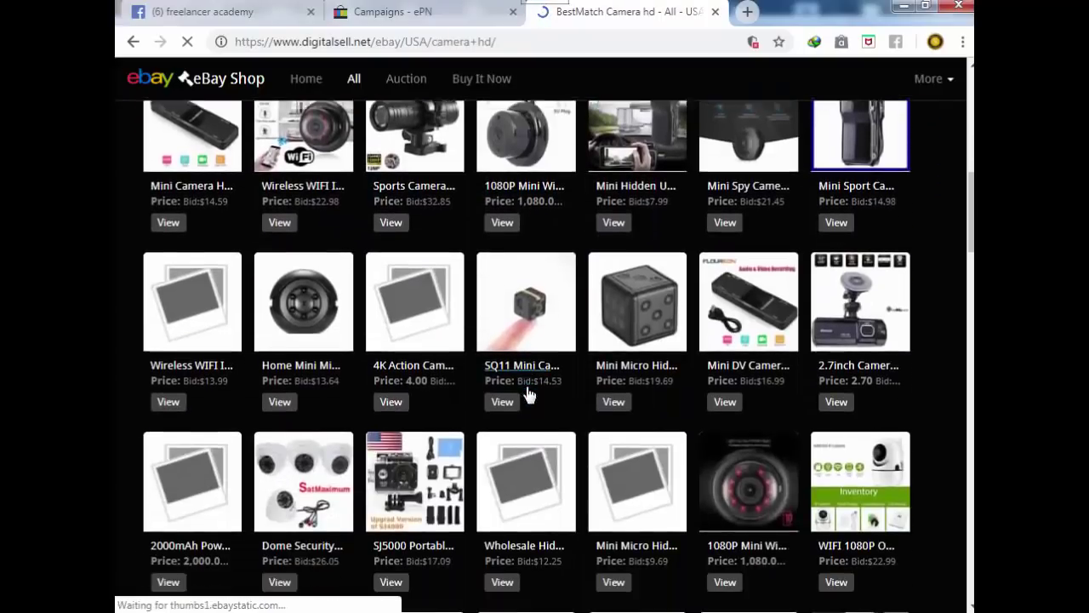
scroll(528, 393, down, 8)
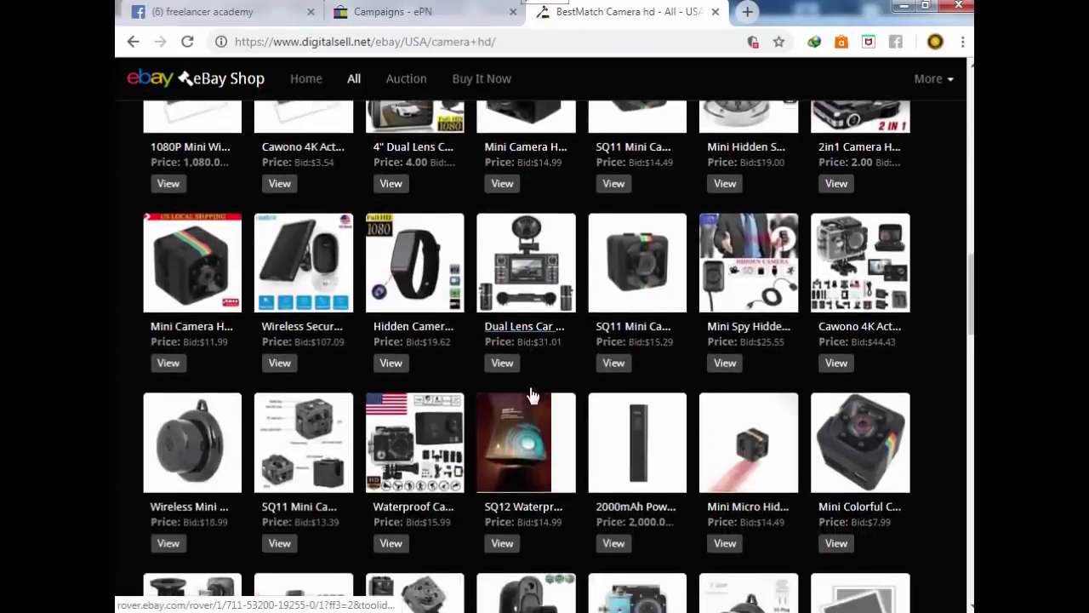
scroll(553, 377, down, 5)
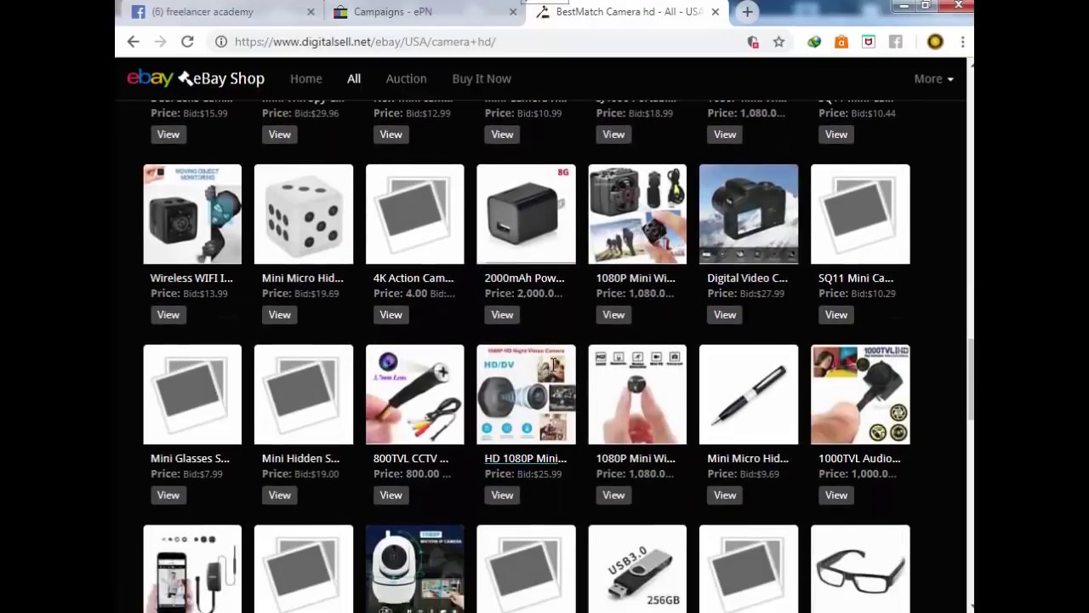
scroll(552, 369, down, 5)
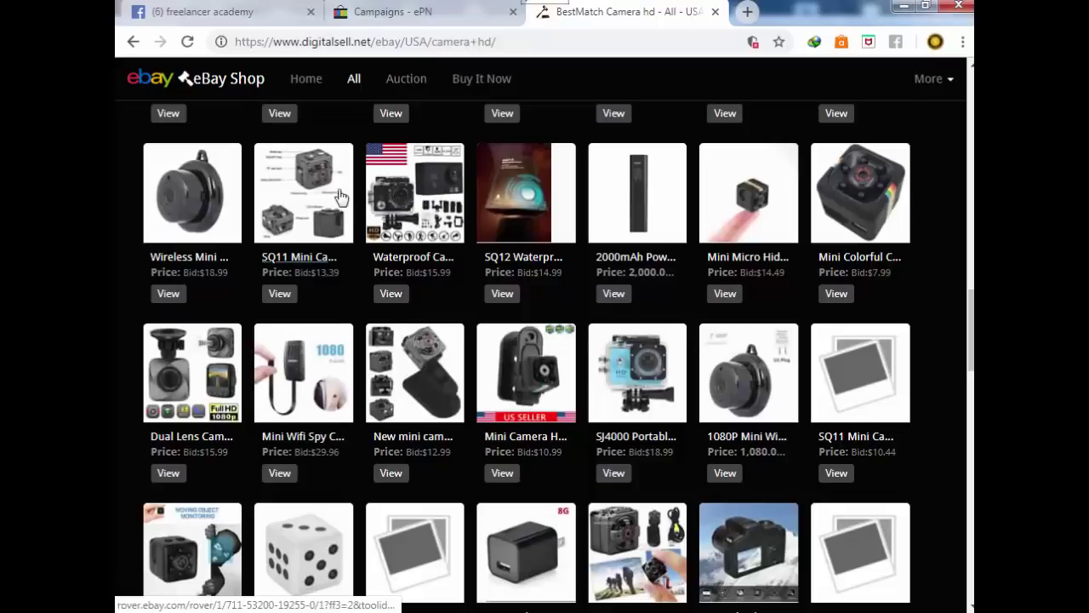
scroll(347, 212, down, 15)
scroll(415, 377, down, 3)
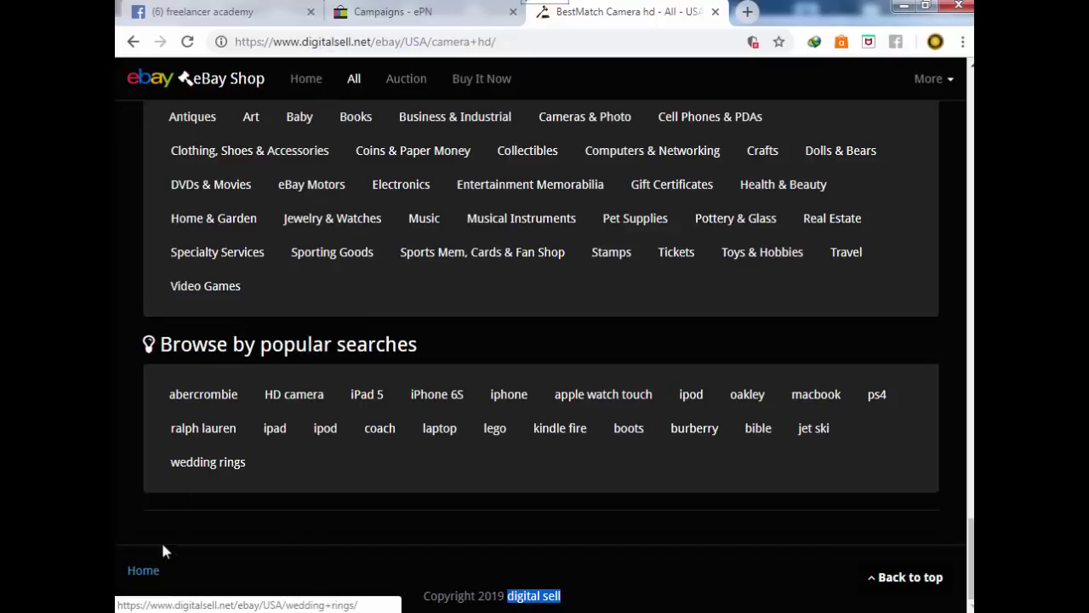
- Return to the shop's home page, search all USA auctions sorted by Lowest Price, and look over the listings
click(145, 571)
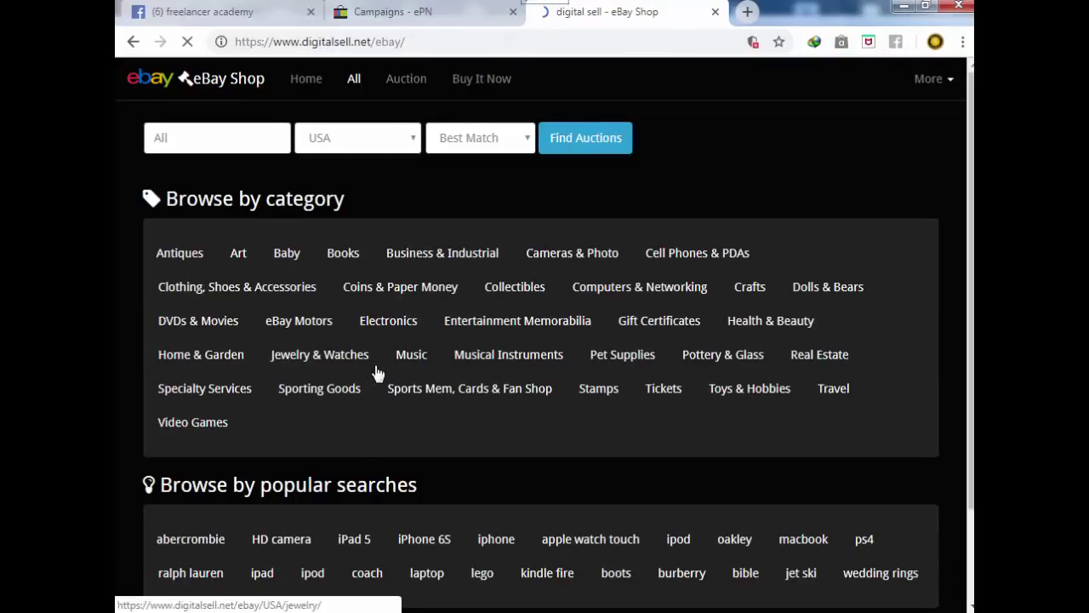
click(523, 141)
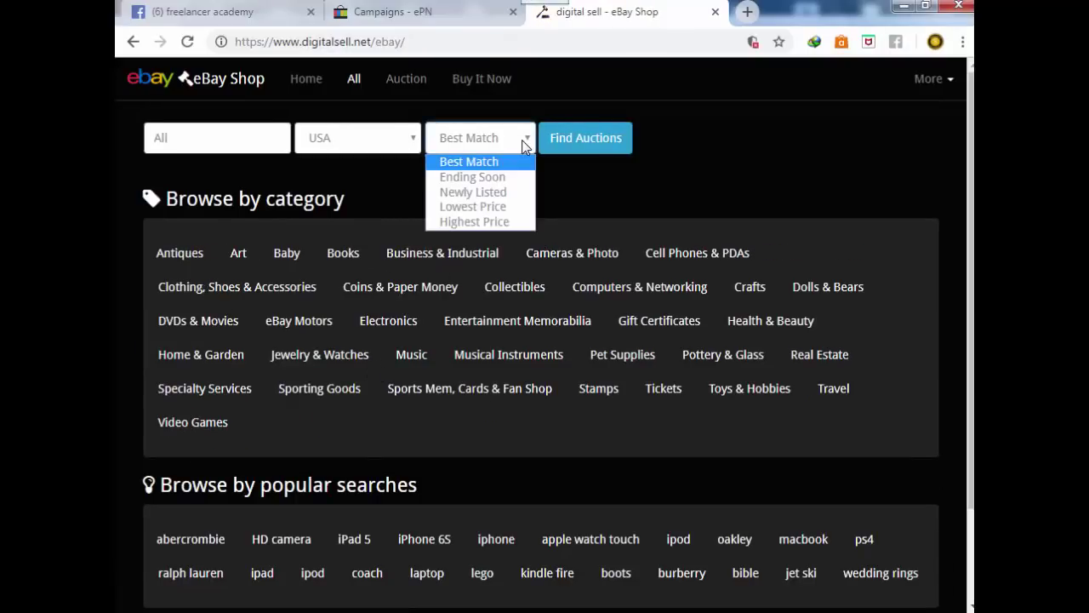
click(501, 210)
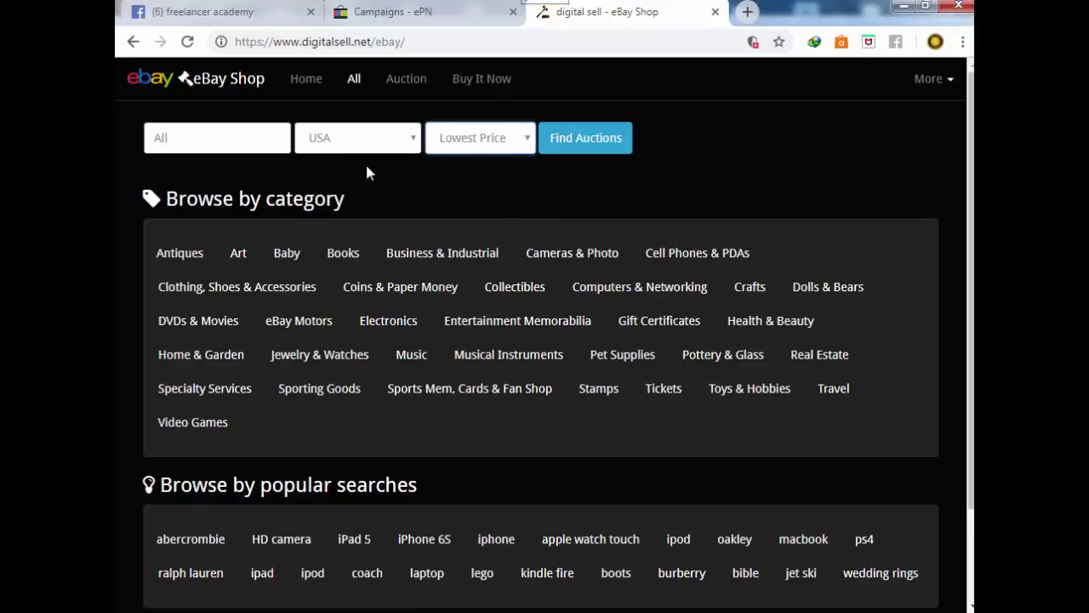
click(583, 140)
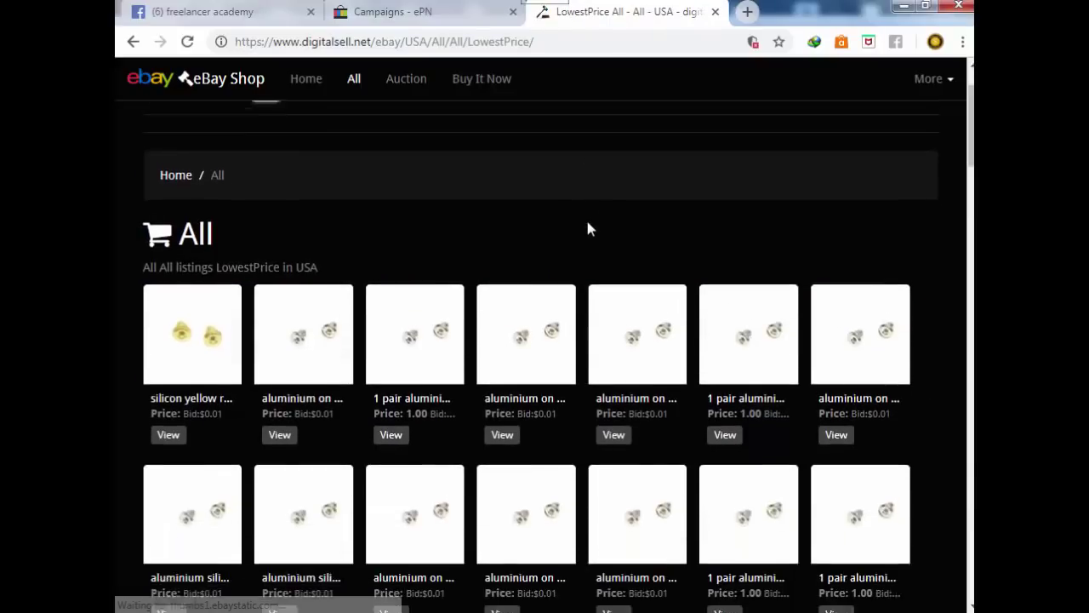
scroll(587, 228, down, 5)
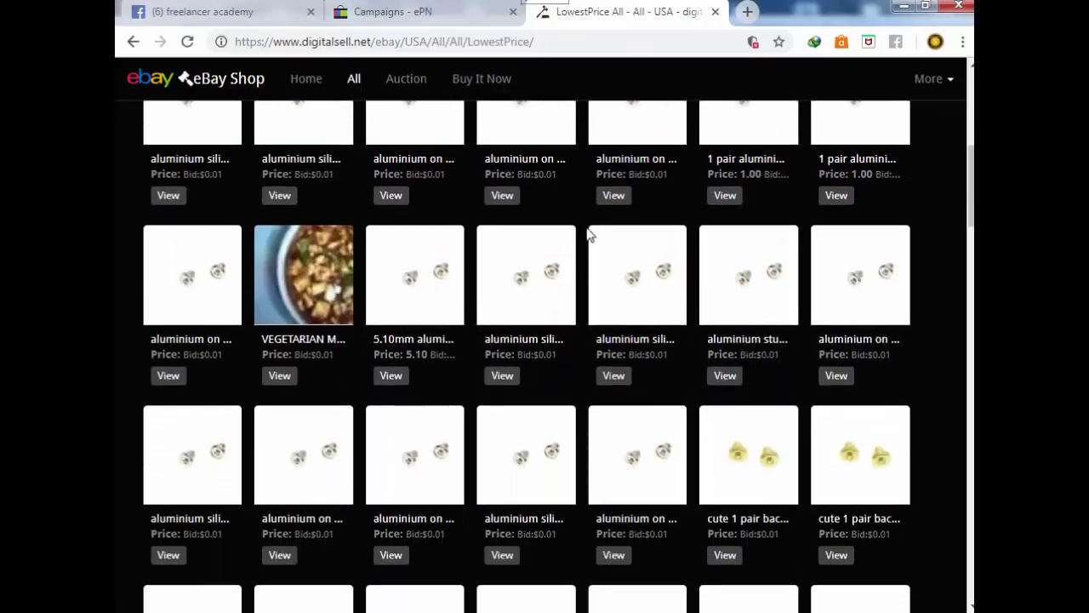
scroll(608, 285, down, 4)
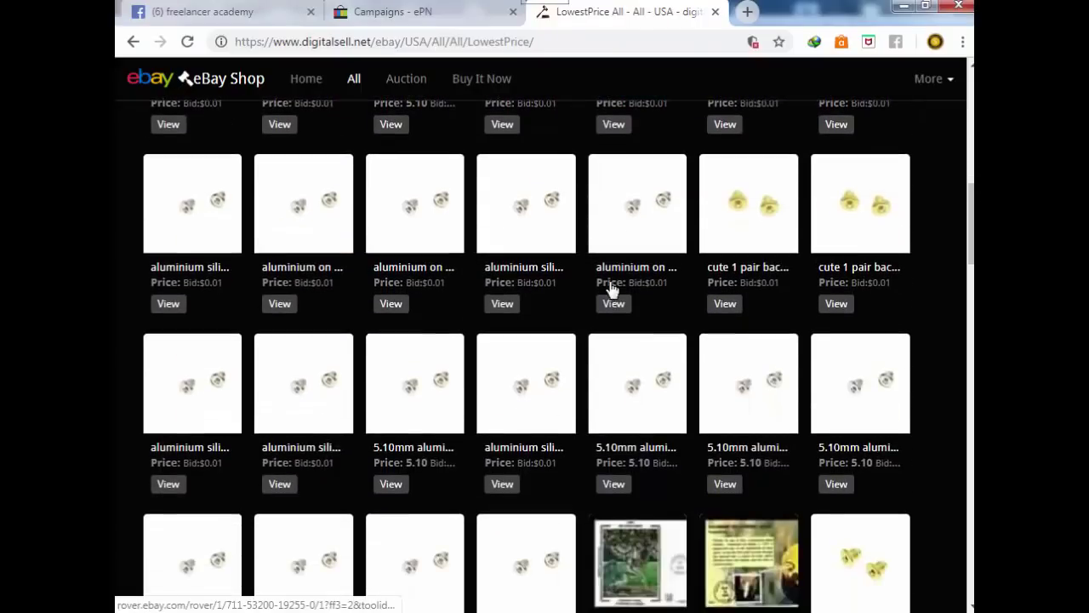
scroll(697, 321, down, 7)
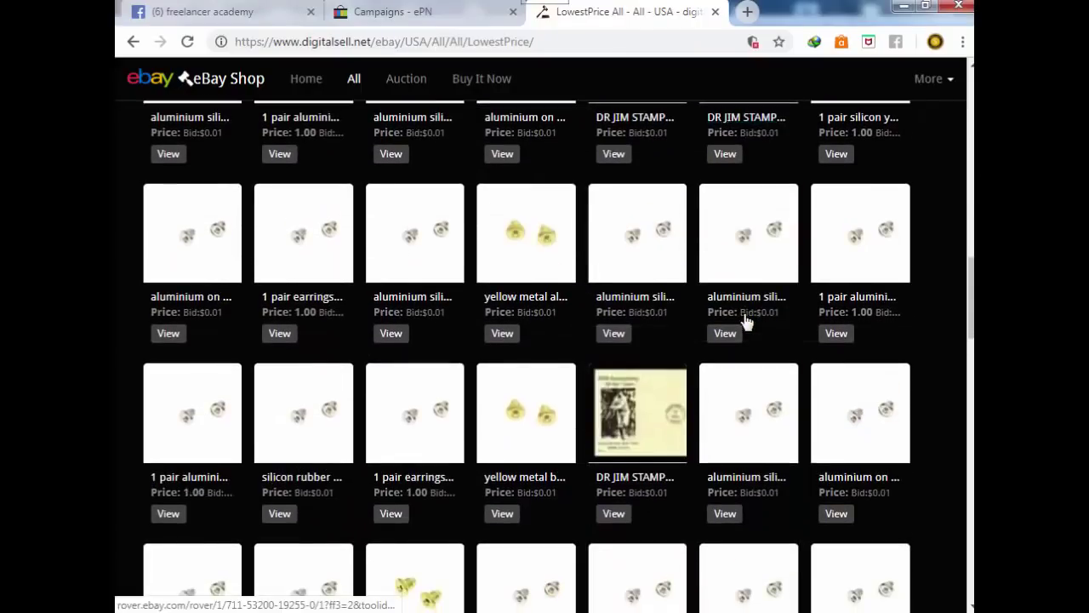
scroll(744, 320, down, 4)
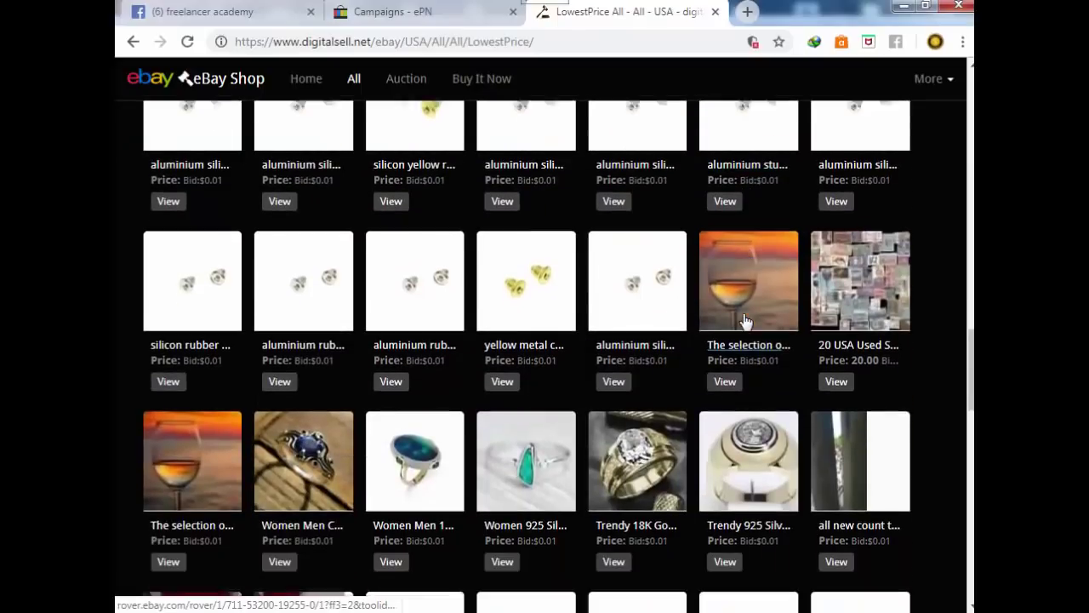
scroll(742, 322, down, 1)
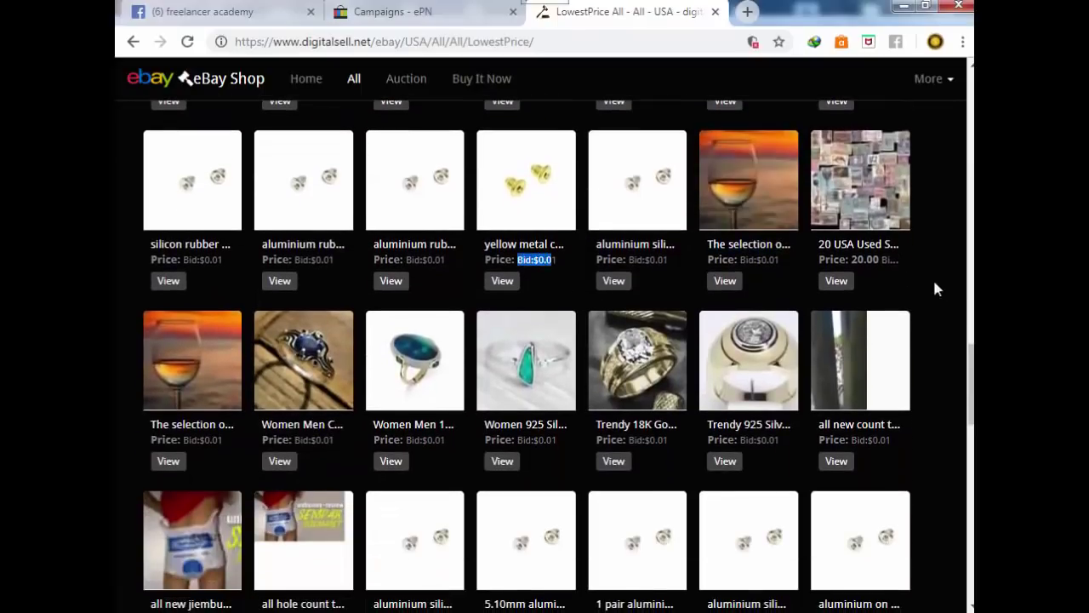
- Enlarge the listing thumbnails so that five items fit in each row
scroll(587, 207, up, 12)
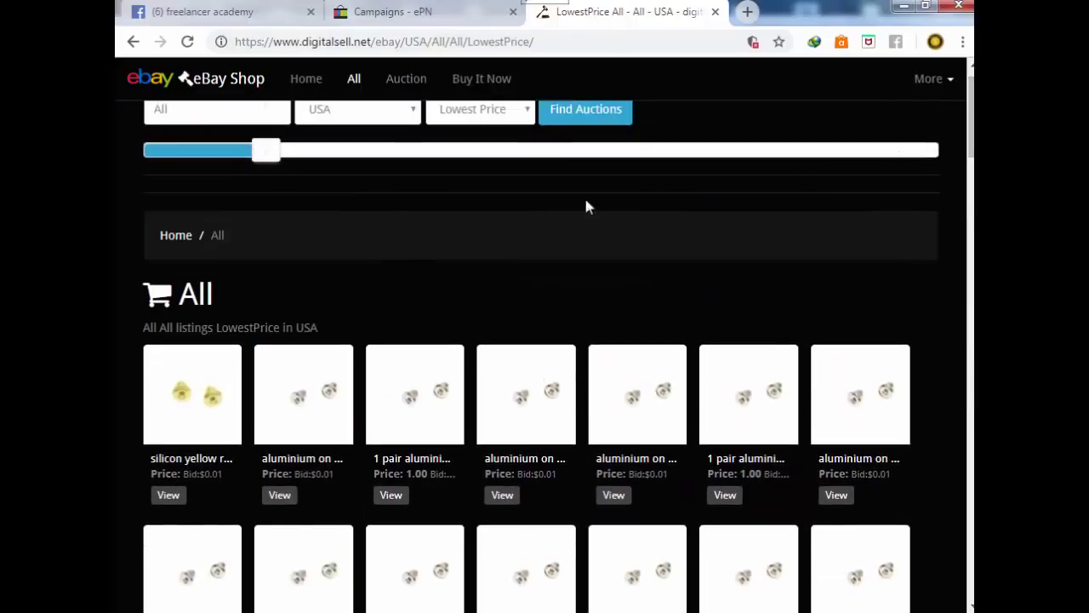
drag(273, 162, 605, 179)
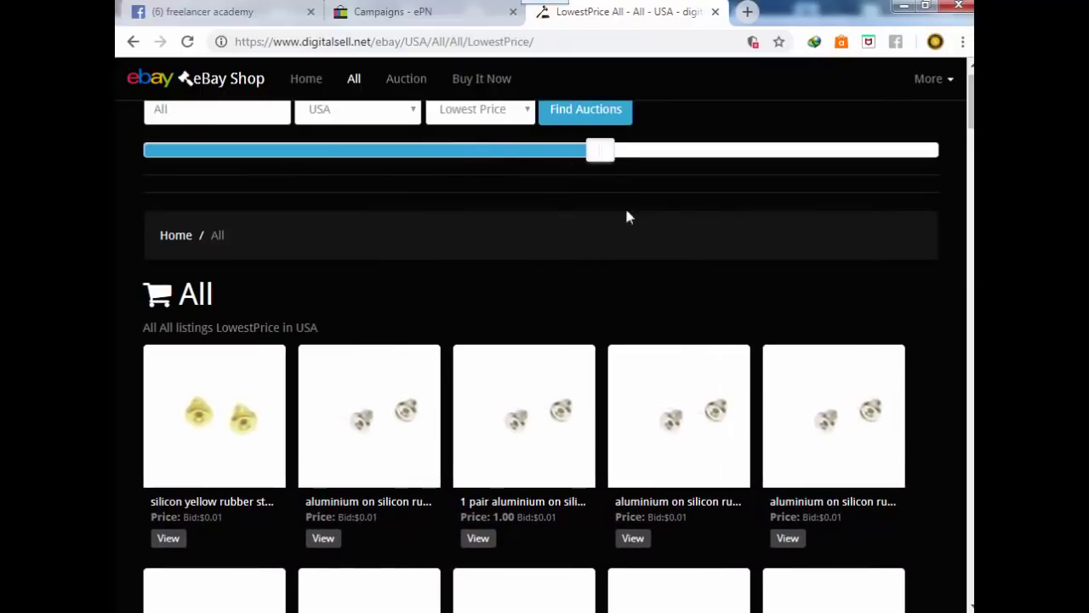
mouse_move(971, 111)
mouse_down()
mouse_move(970, 182)
mouse_move(965, 94)
mouse_up()
click(471, 146)
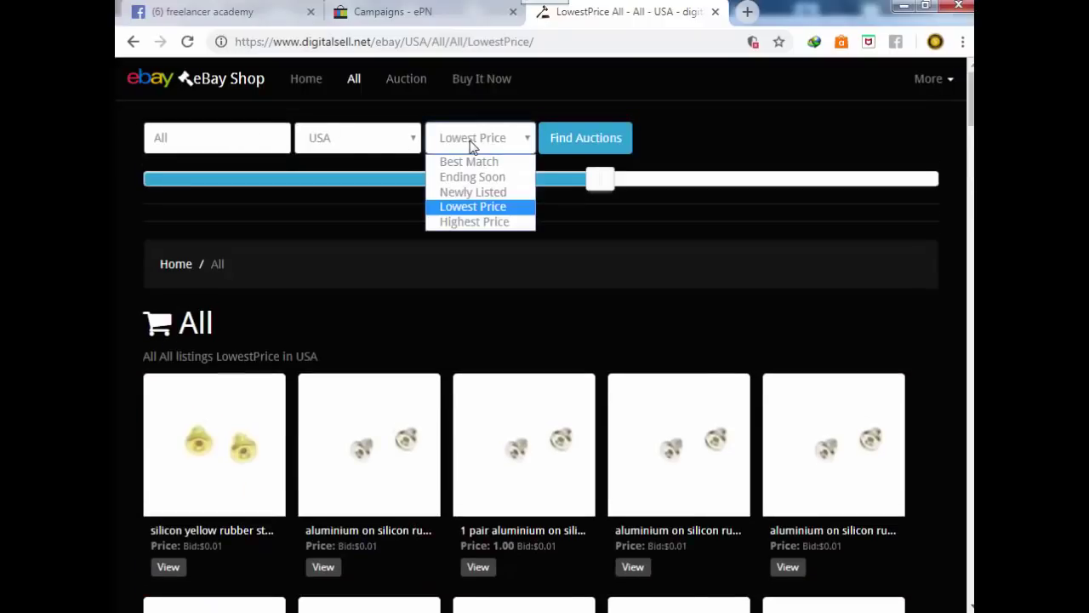
click(481, 221)
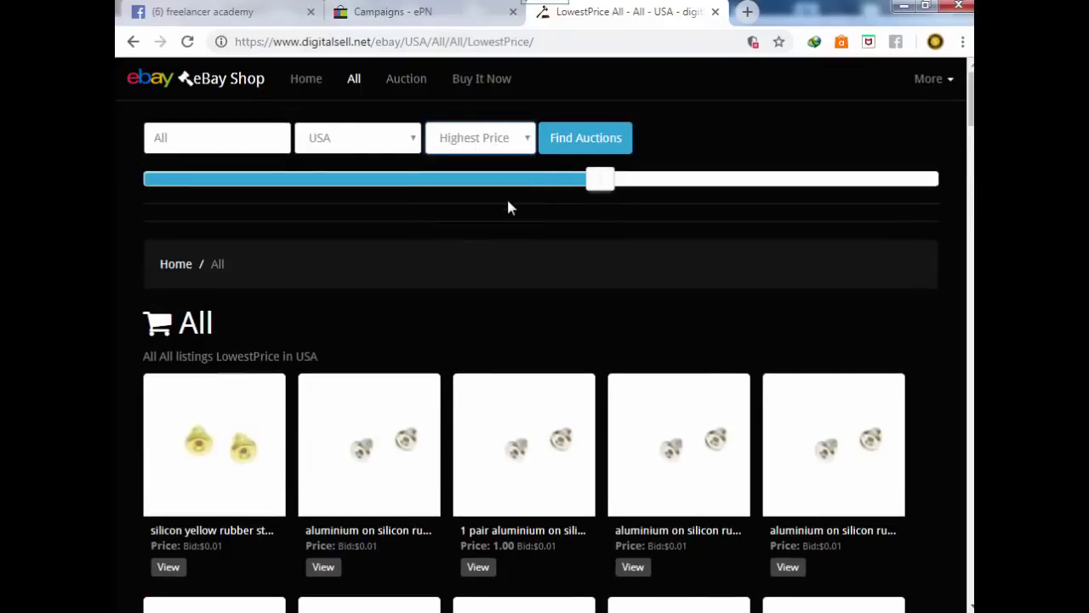
click(202, 142)
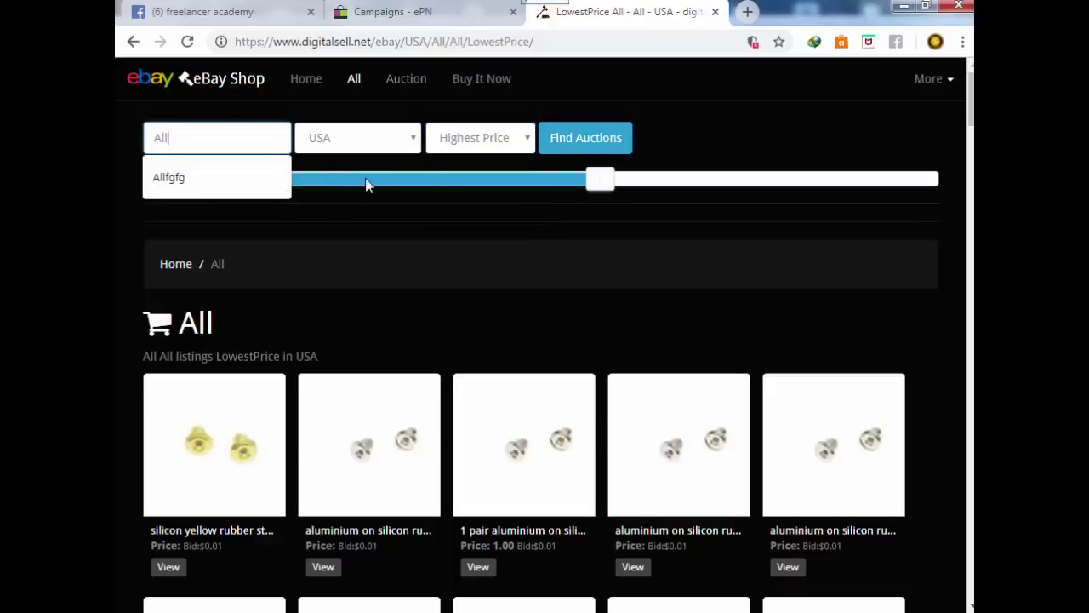
- Search all USA auctions sorted by Best Match and look over the listings down to the popular searches
click(531, 141)
click(487, 162)
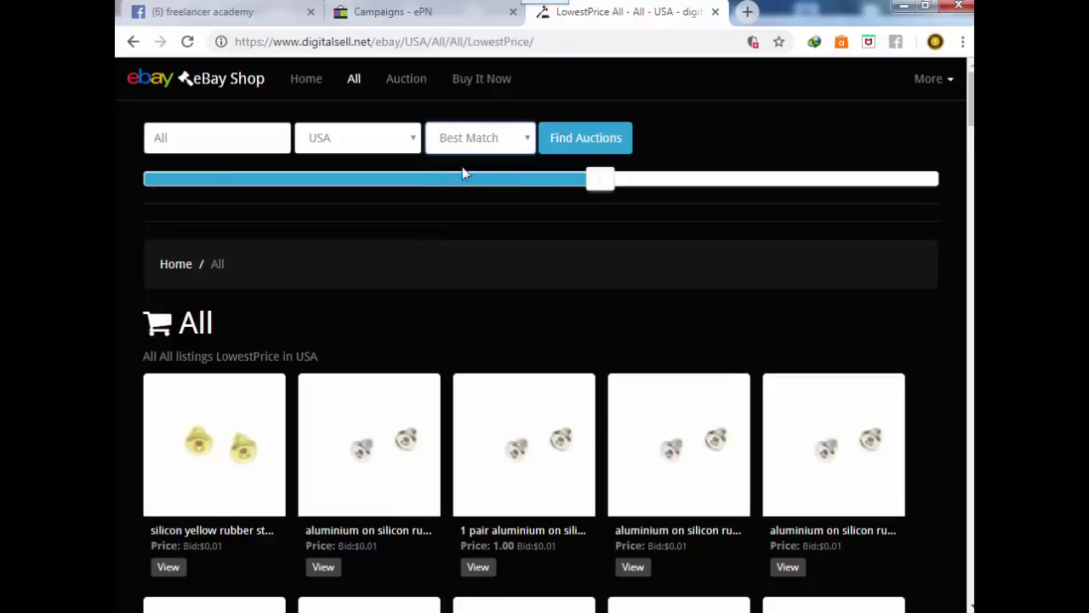
click(554, 151)
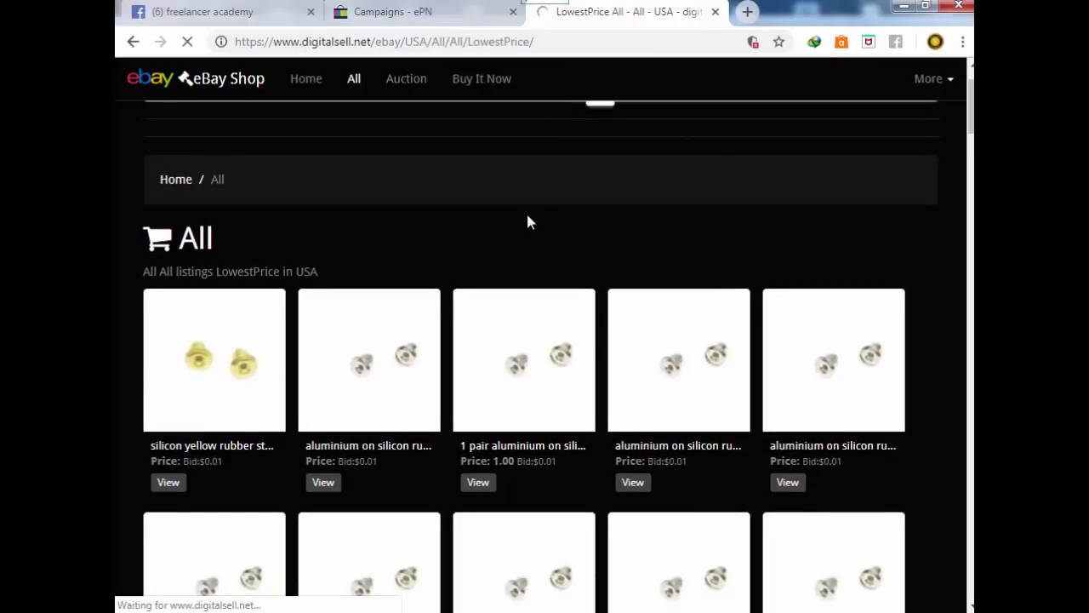
scroll(522, 223, down, 15)
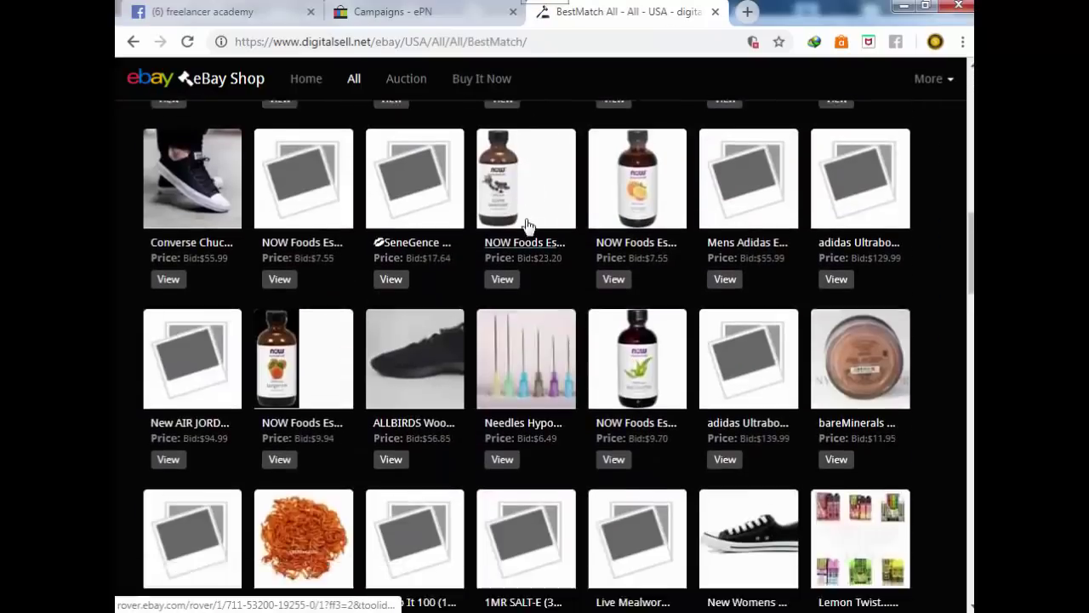
scroll(533, 232, down, 3)
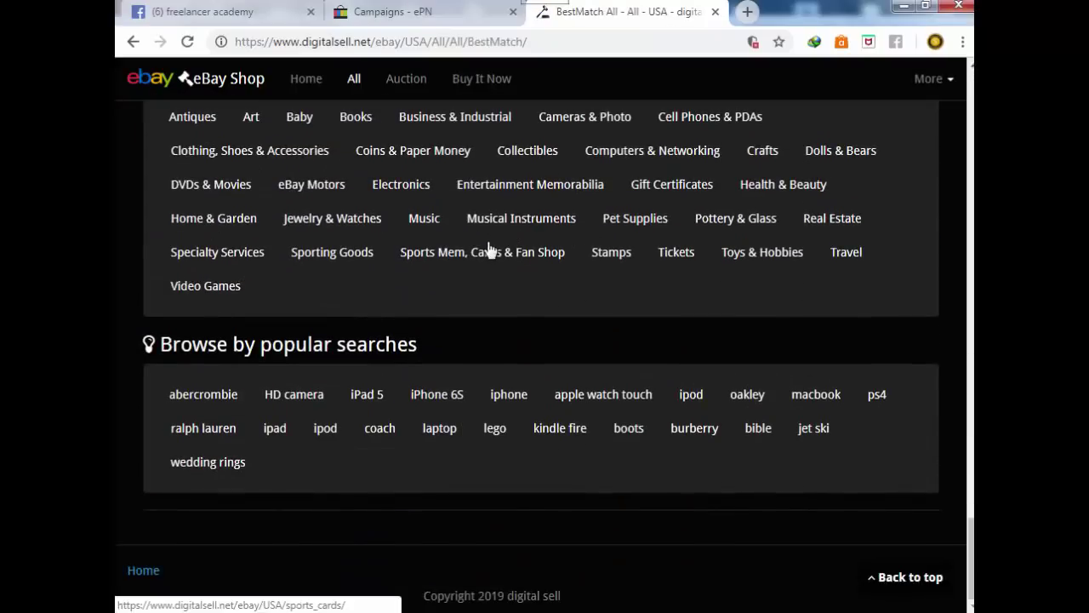
- Browse the Jewelry & Watches category and look over its USA listings down to the category list
scroll(570, 247, up, 1)
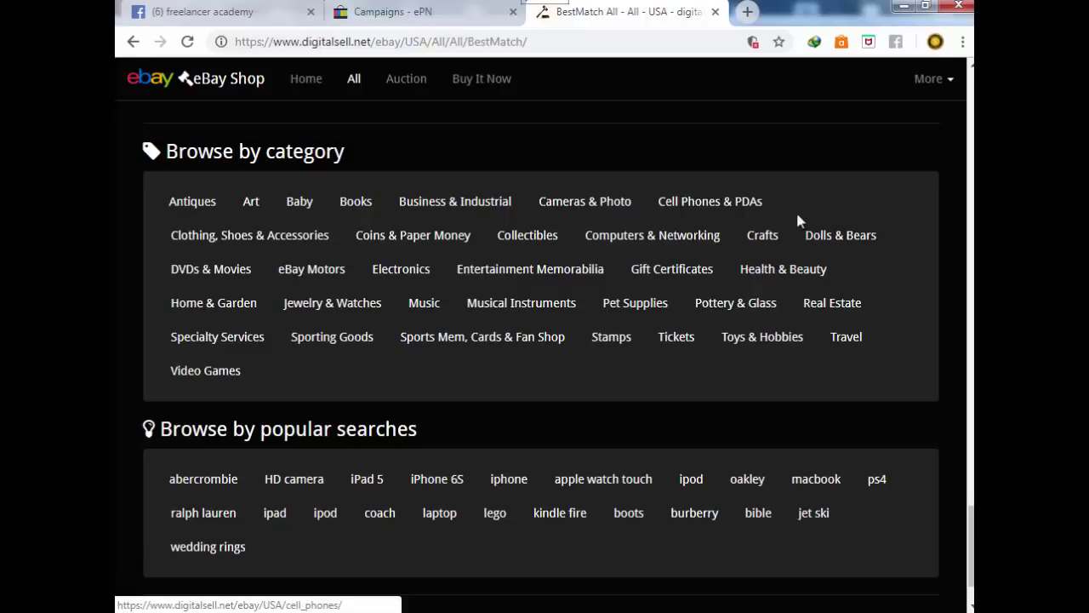
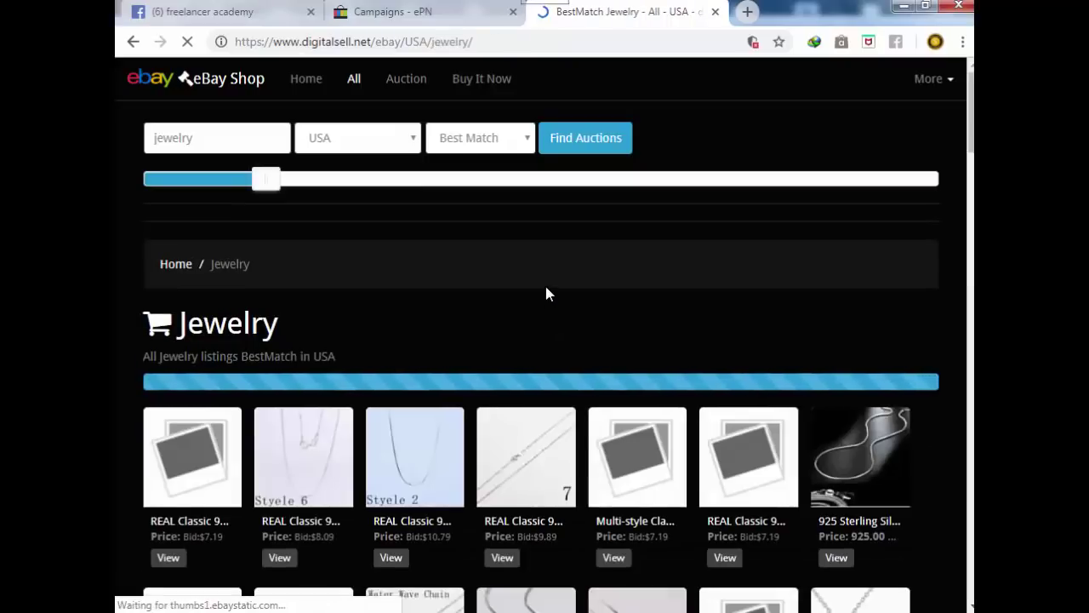
scroll(546, 293, down, 4)
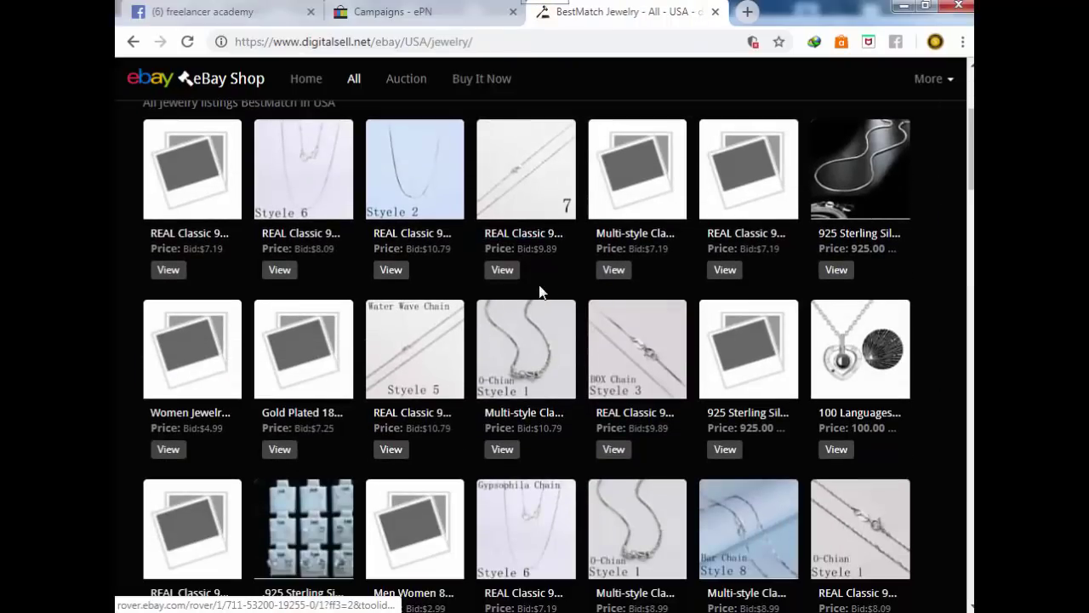
scroll(422, 353, down, 6)
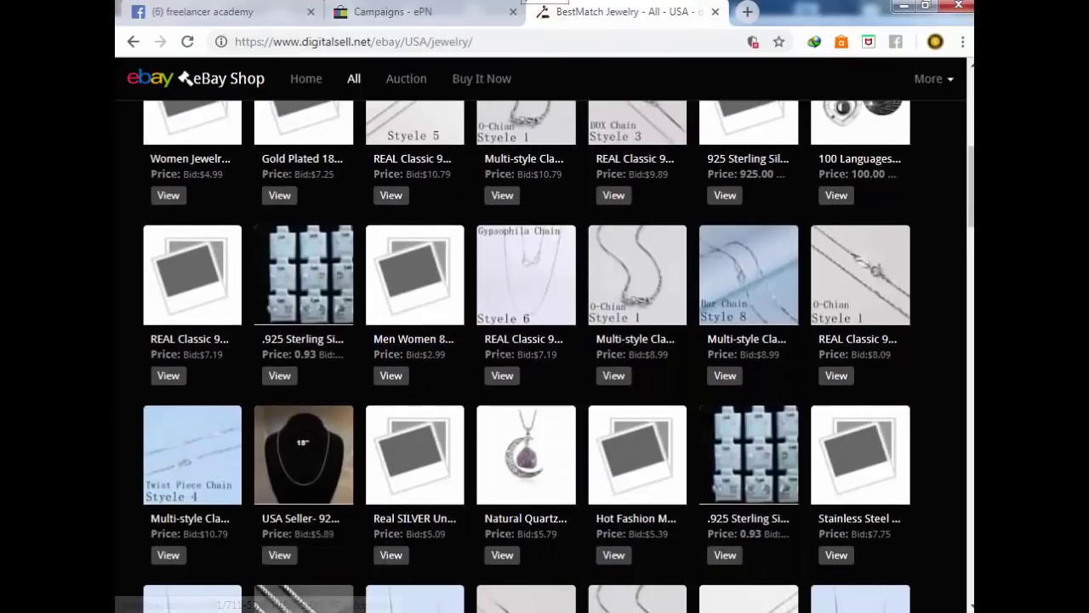
scroll(502, 357, down, 7)
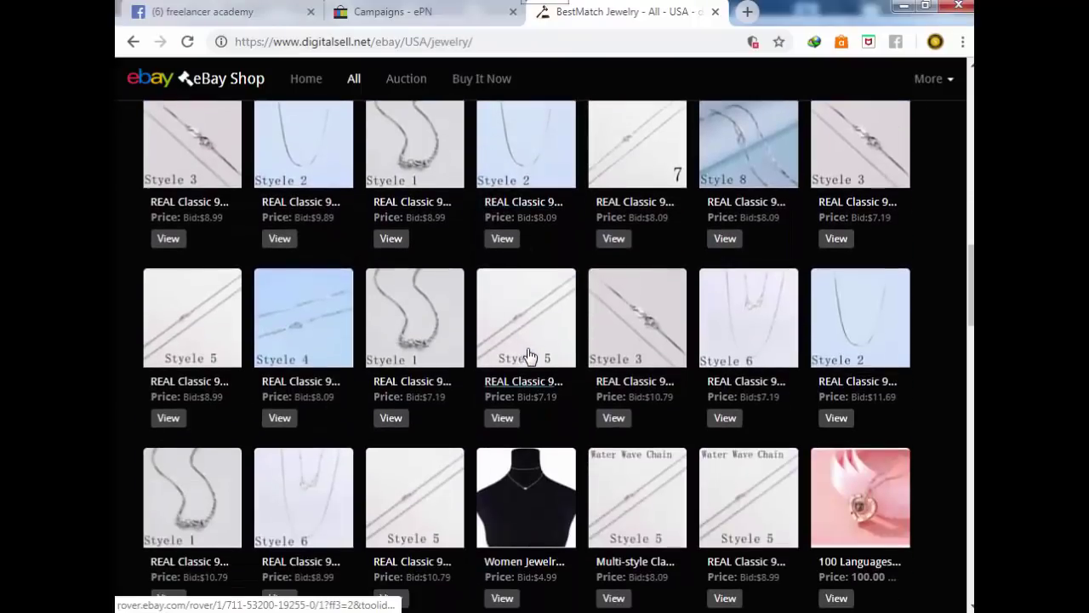
scroll(530, 357, down, 3)
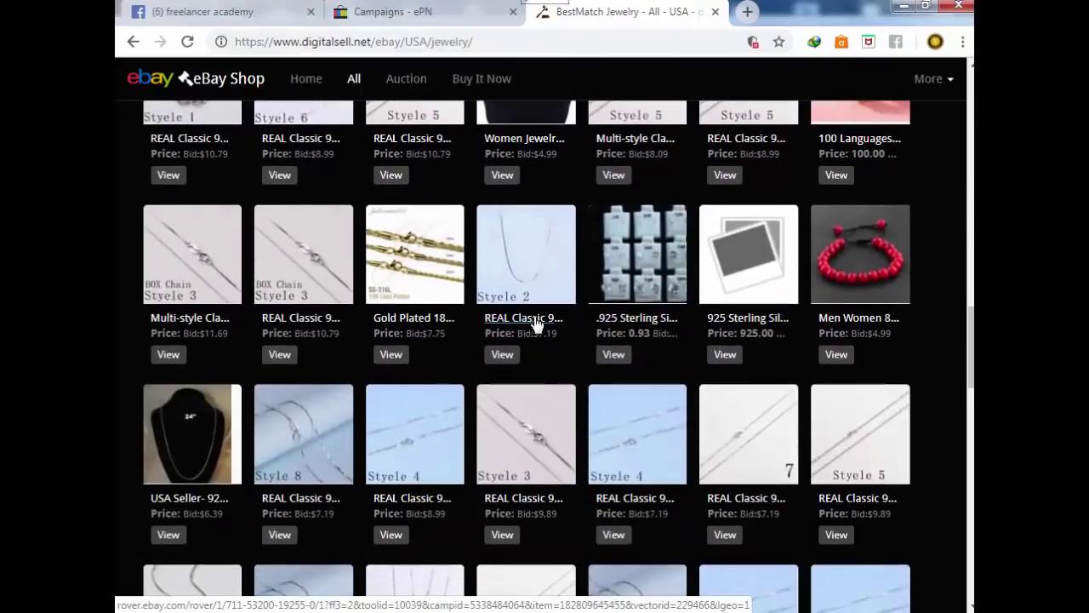
scroll(493, 296, down, 6)
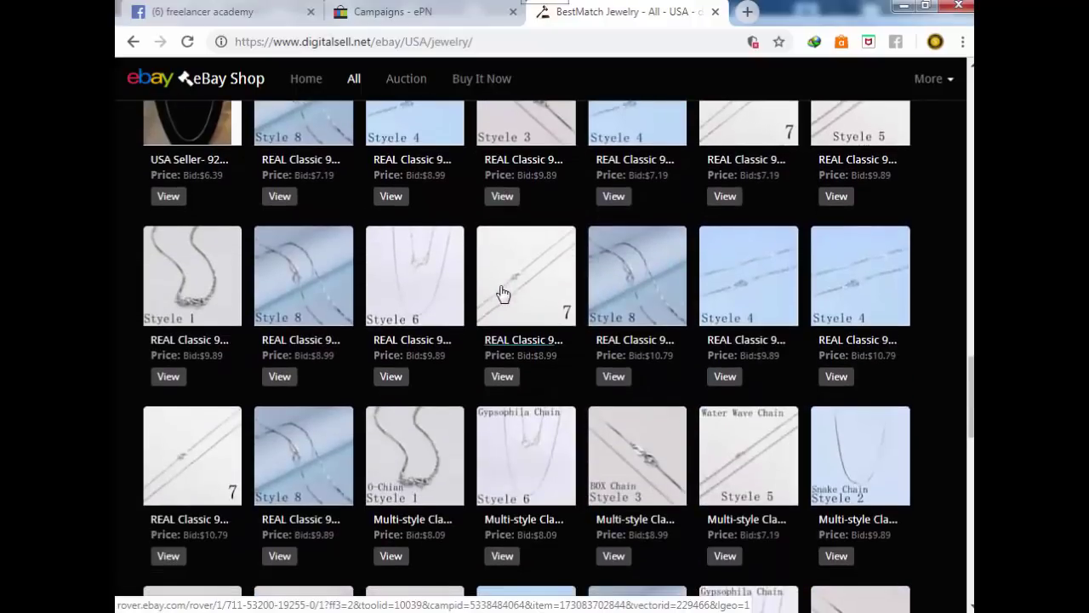
scroll(516, 297, down, 5)
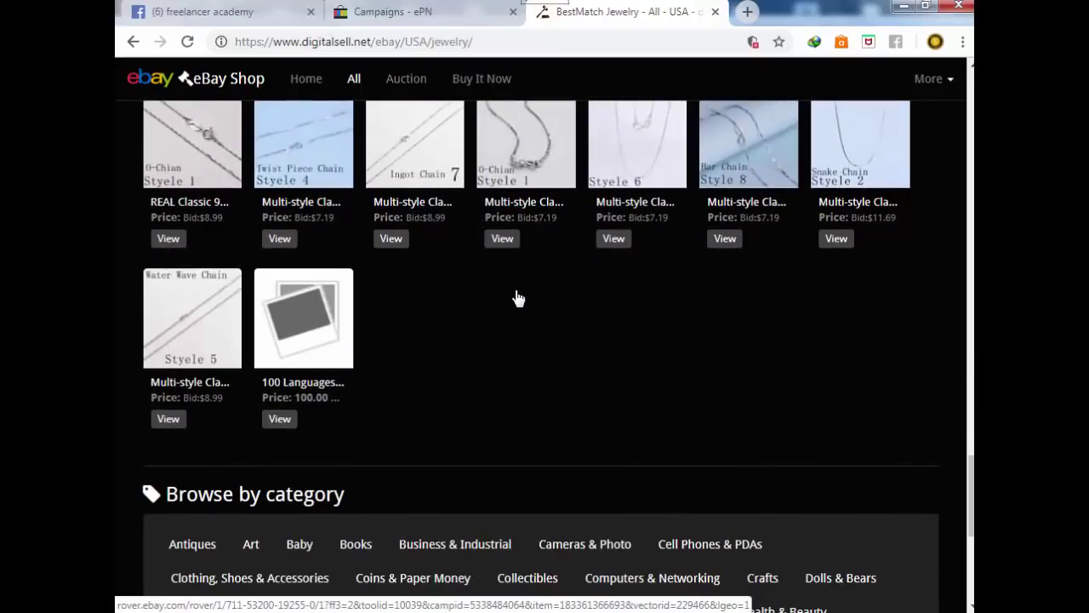
scroll(514, 285, down, 2)
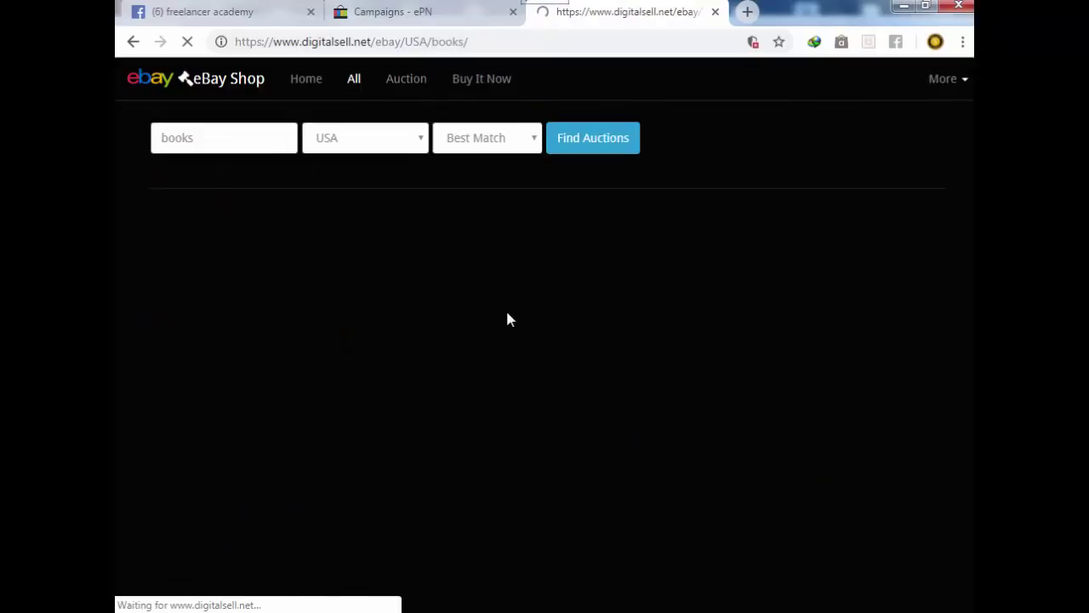
- Look over the USA listings in the Books category down to the last items
scroll(506, 313, down, 5)
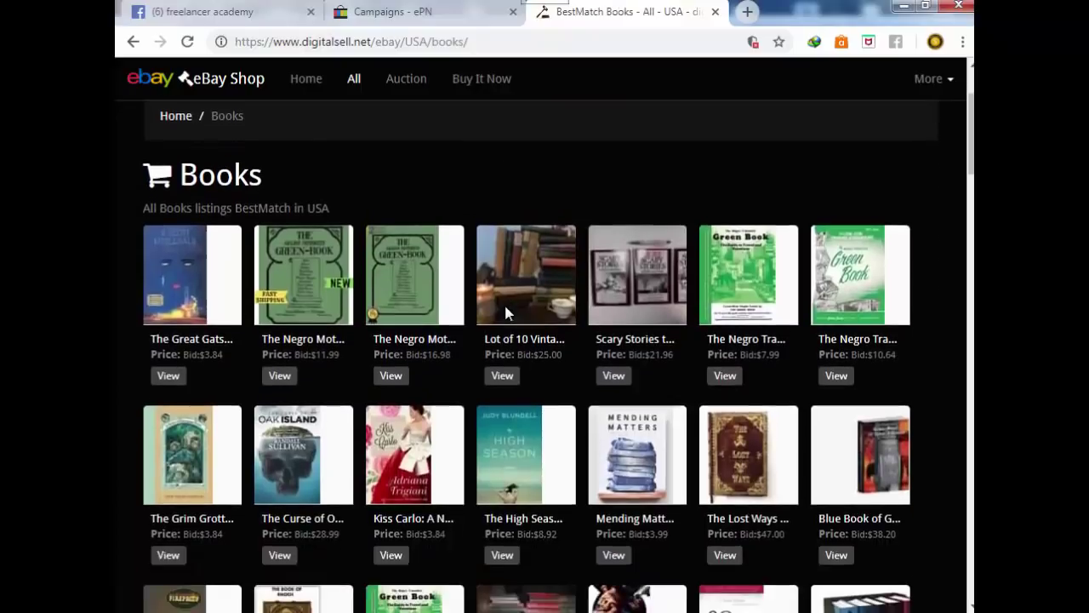
scroll(508, 317, down, 5)
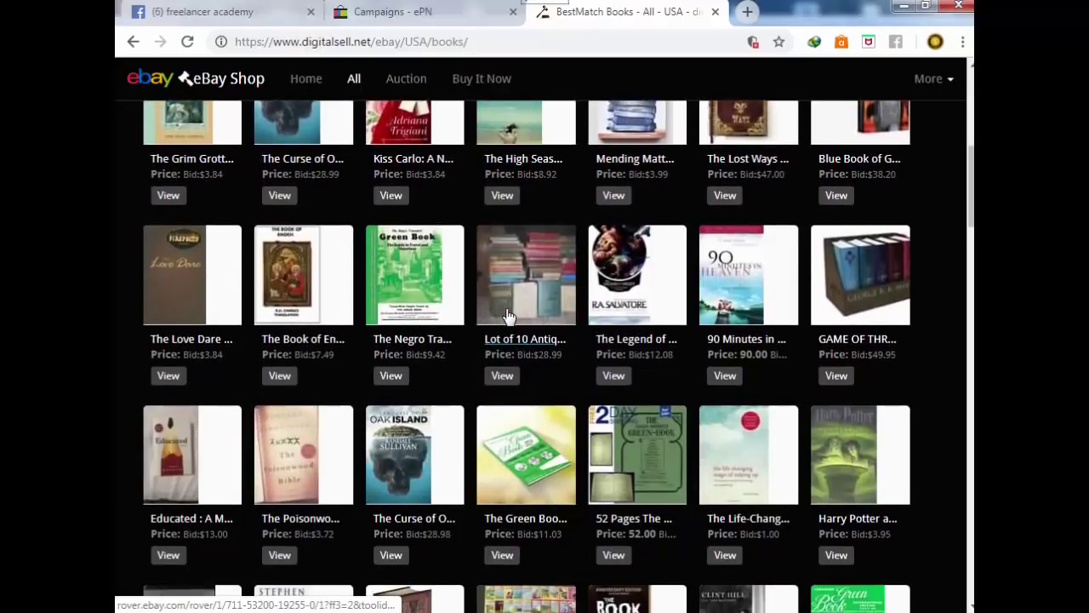
scroll(505, 317, down, 5)
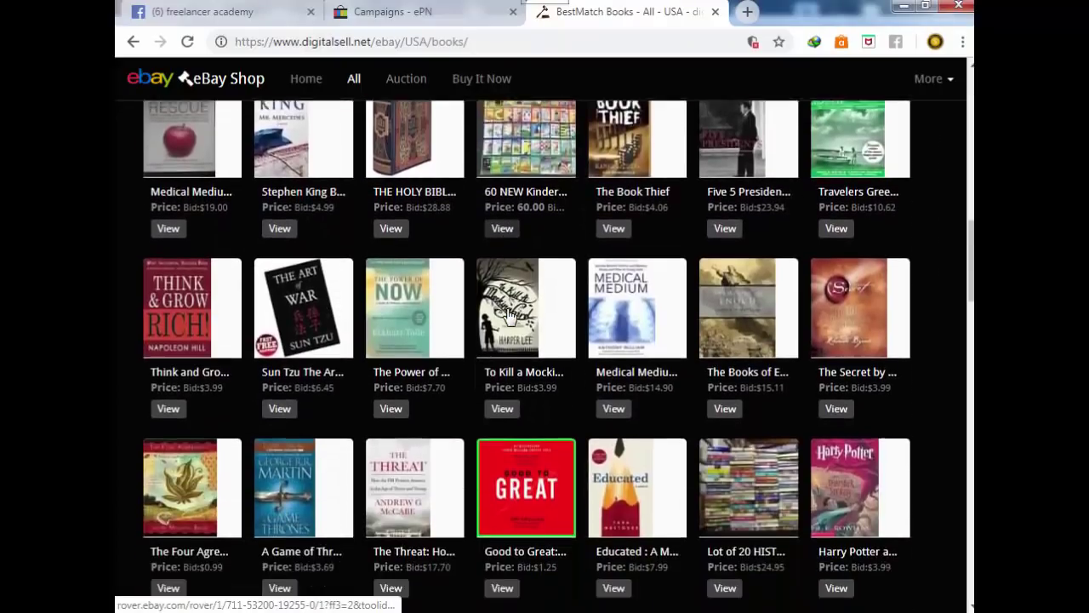
scroll(510, 316, down, 5)
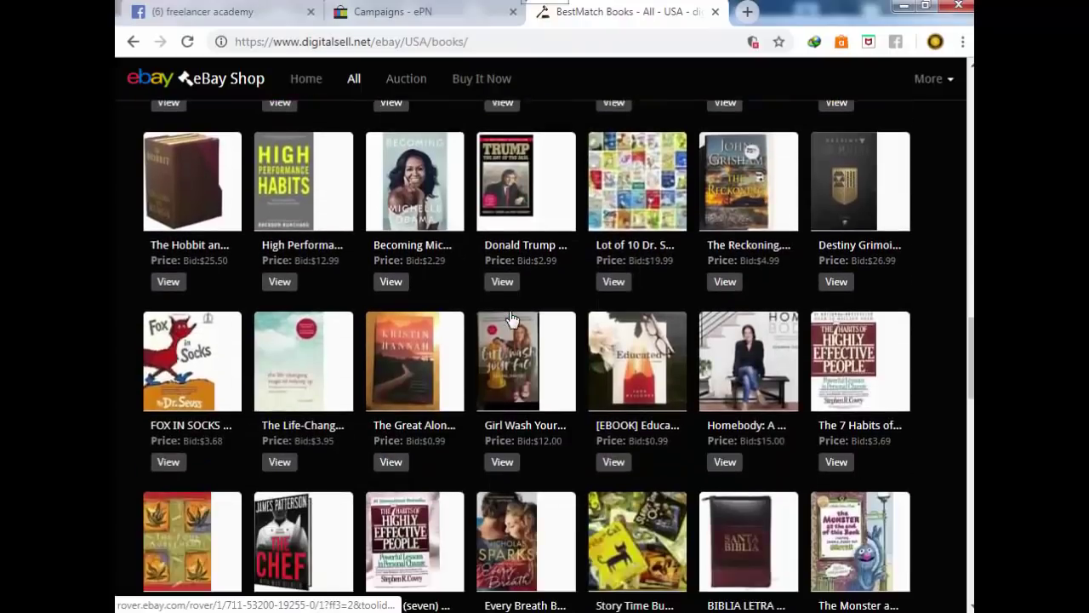
scroll(512, 319, down, 6)
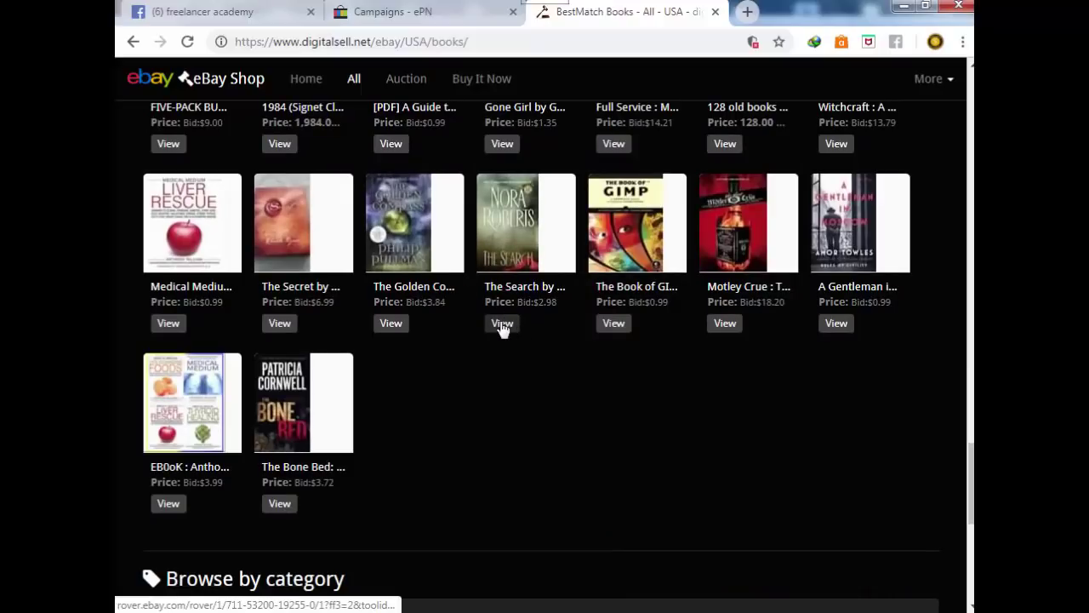
- View the listing for The Search on eBay, look over its item page and close it
click(502, 323)
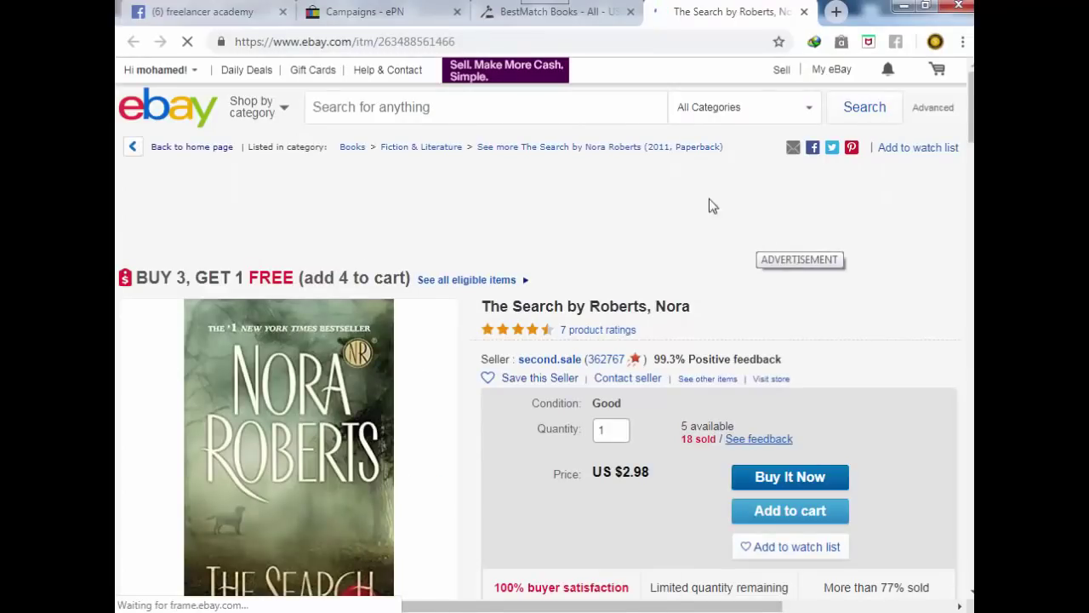
scroll(570, 186, down, 7)
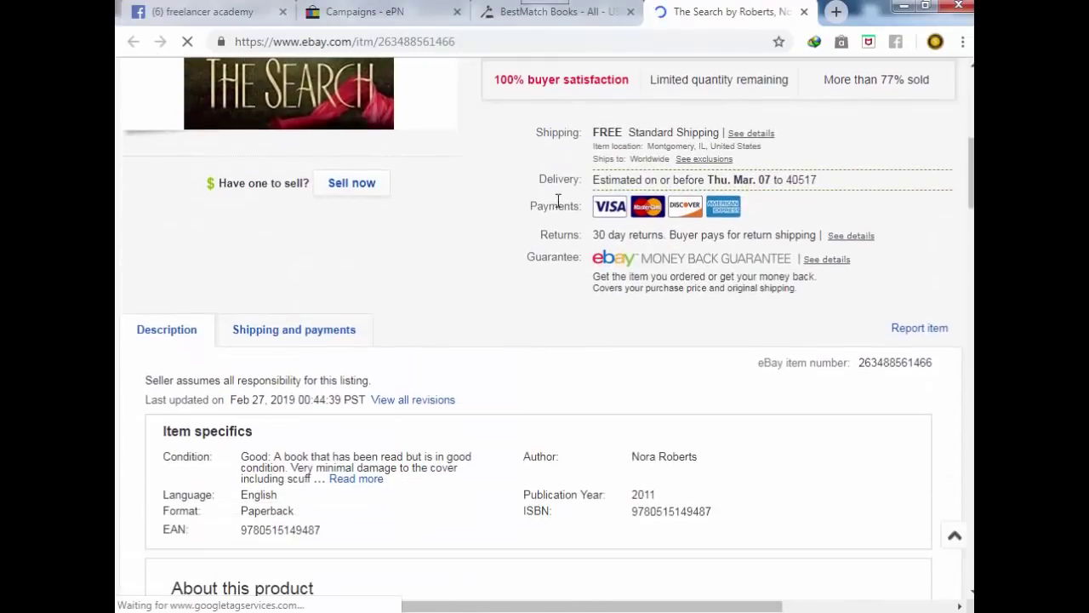
scroll(555, 207, up, 8)
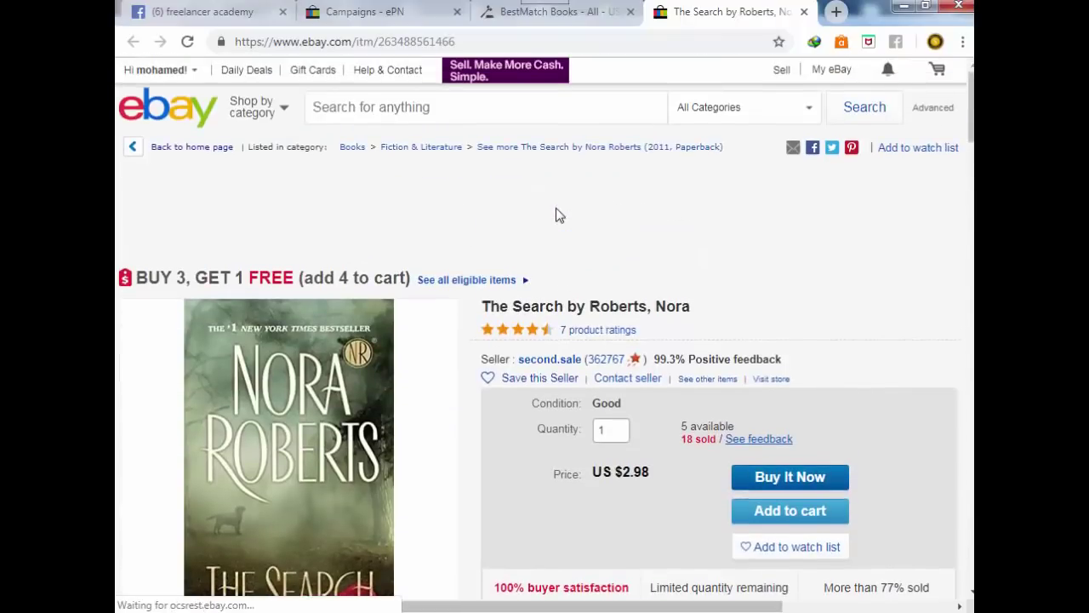
click(804, 12)
- Browse the USA listings of the Toys & Hobbies category from the shop's category list
scroll(544, 332, down, 3)
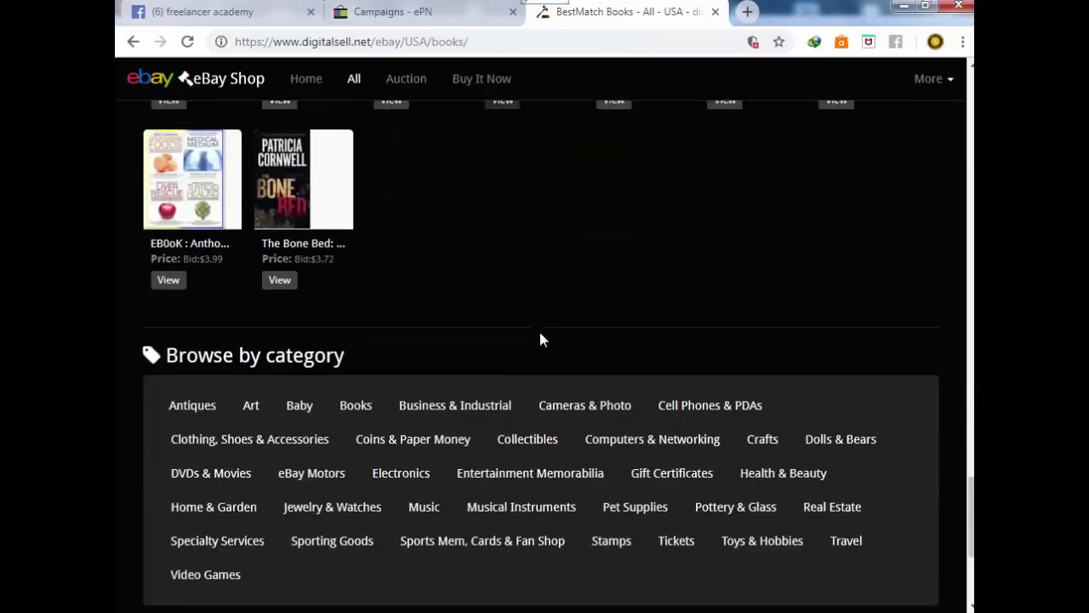
scroll(541, 341, down, 3)
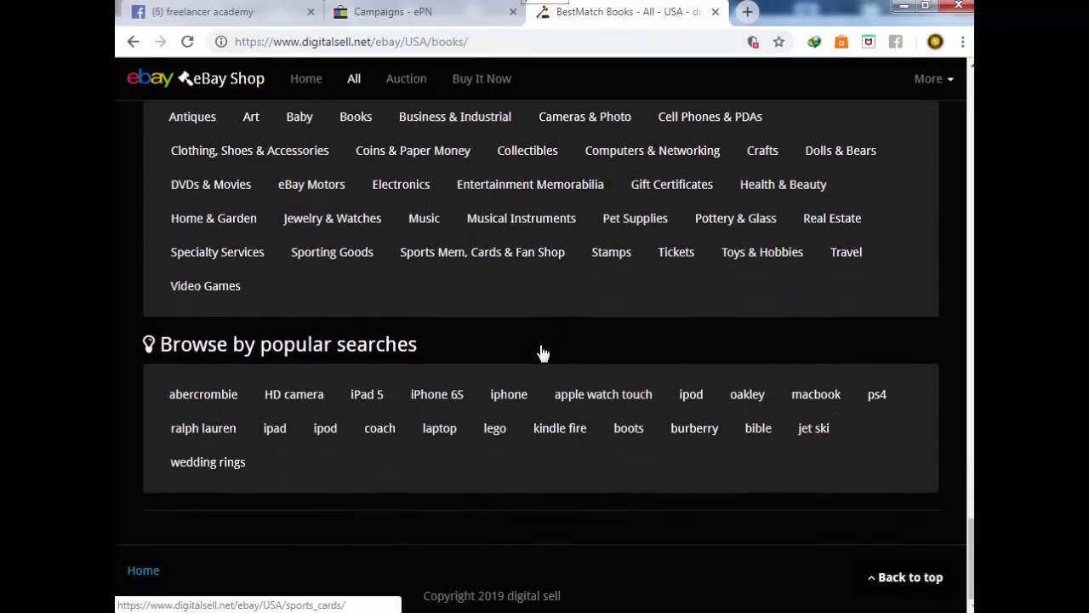
click(756, 259)
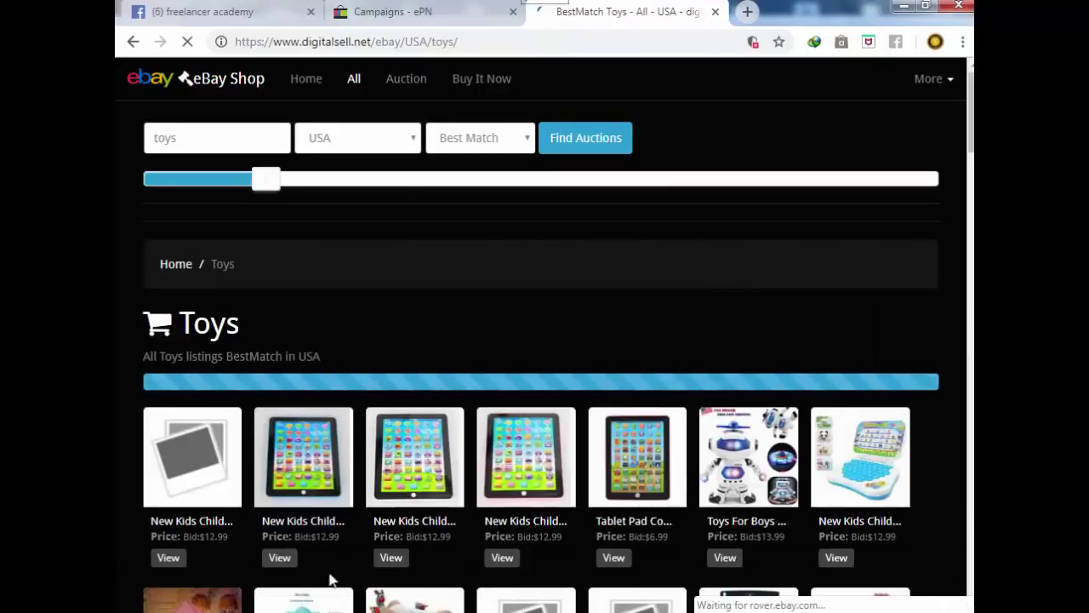
- Switch to FileZilla and examine the theme stylesheets in the server's ebay/css/themes folder, including slate.css
key(alt+Tab)
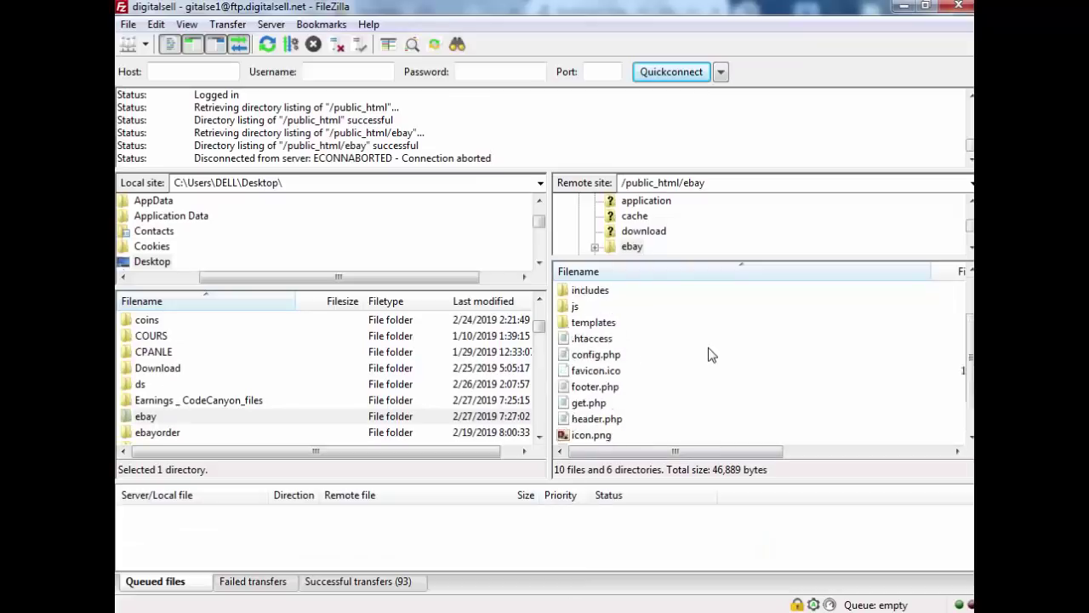
scroll(707, 353, up, 2)
click(581, 326)
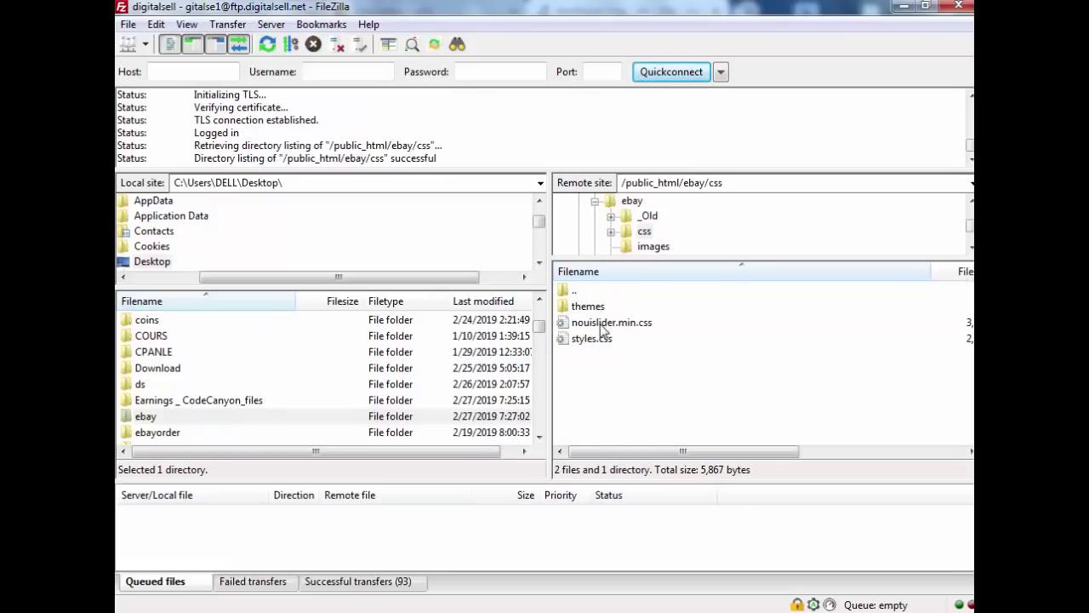
double_click(587, 308)
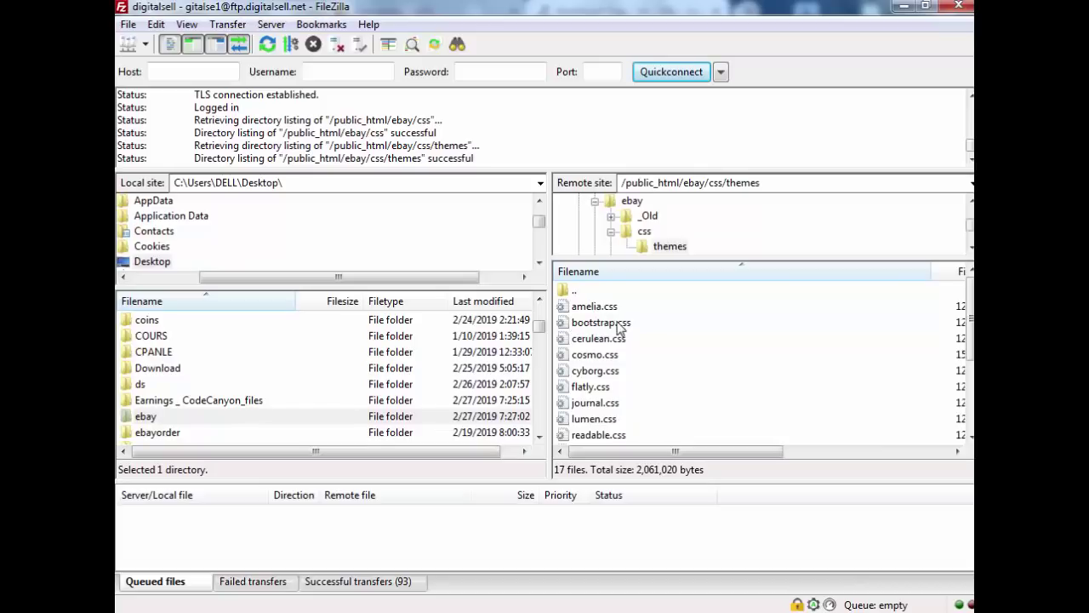
scroll(619, 330, down, 3)
scroll(623, 357, up, 3)
scroll(620, 365, down, 3)
click(592, 357)
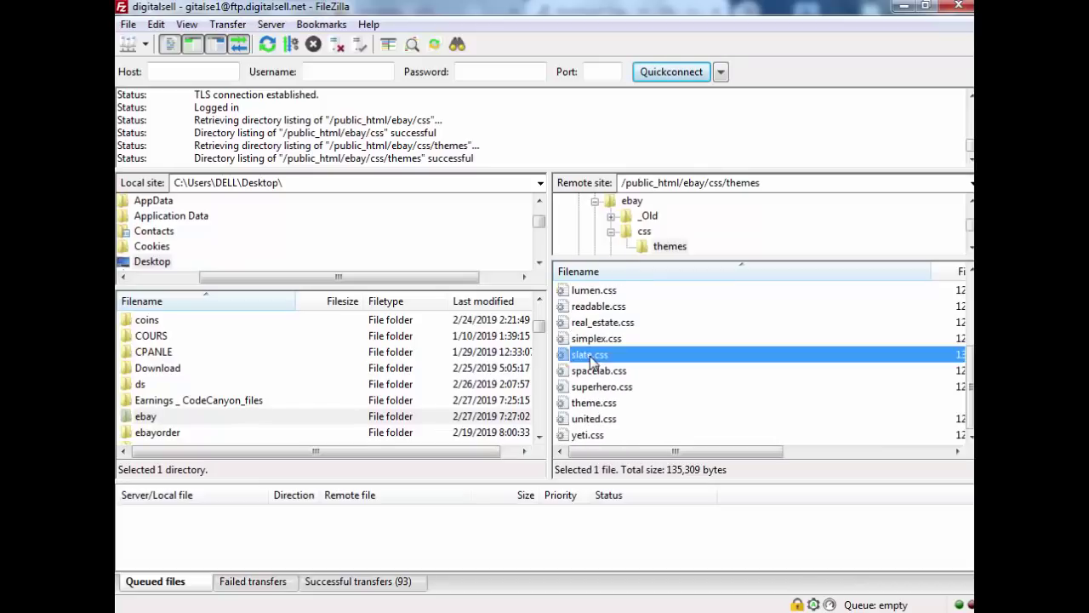
click(591, 357)
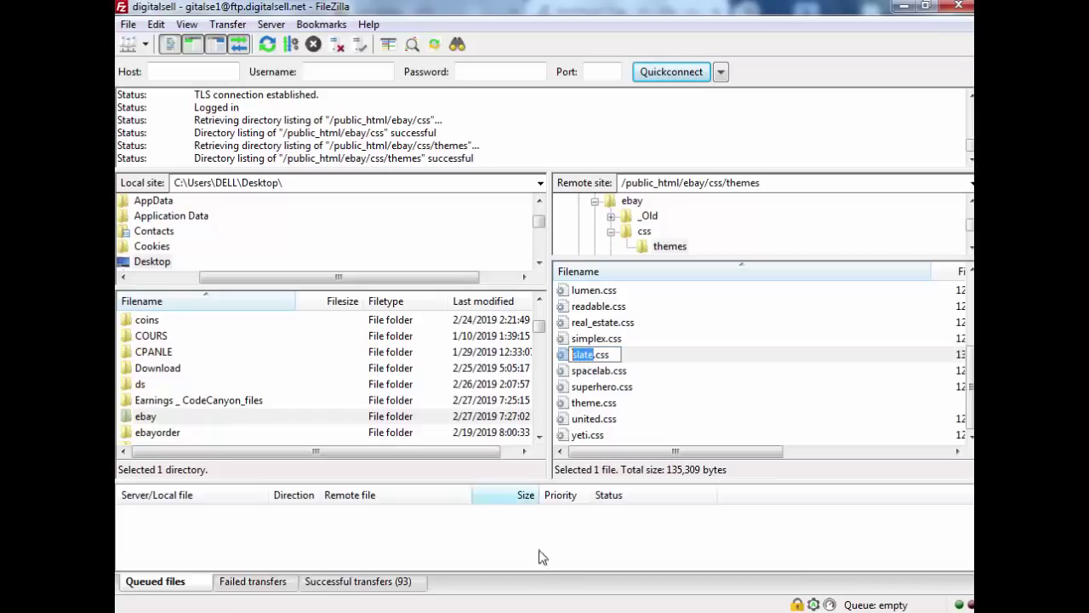
scroll(617, 362, up, 3)
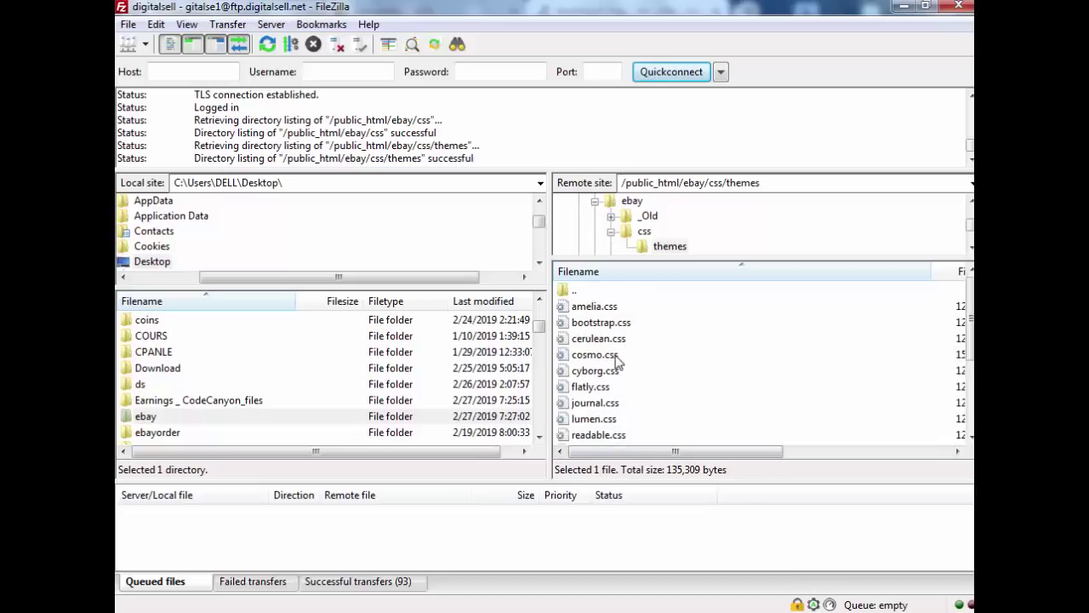
- Return to the server's ebay folder and open config.php for editing in a maximized window
double_click(577, 291)
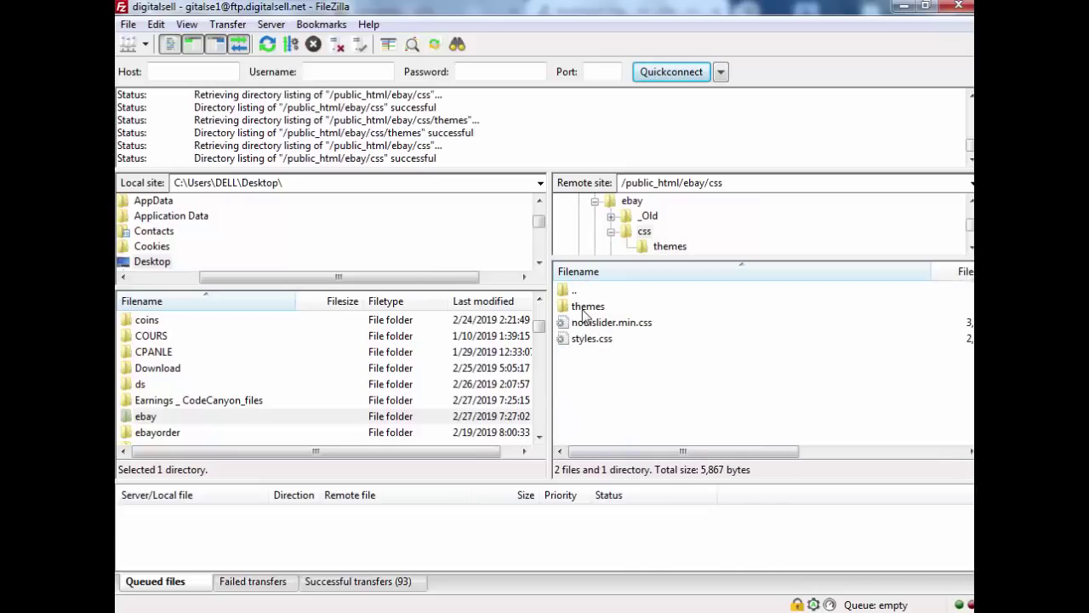
double_click(577, 291)
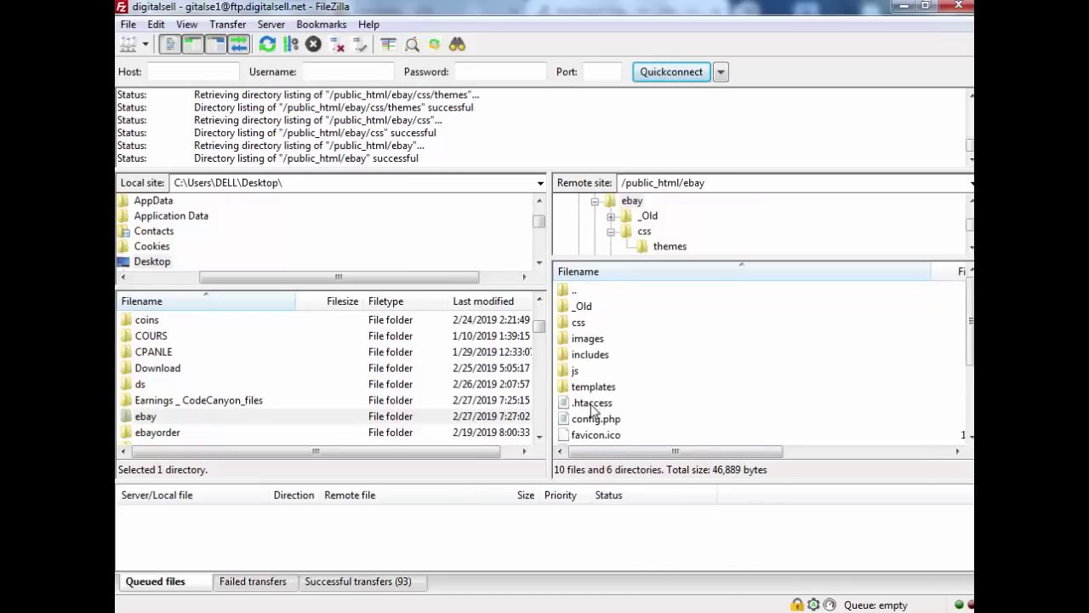
right_click(596, 421)
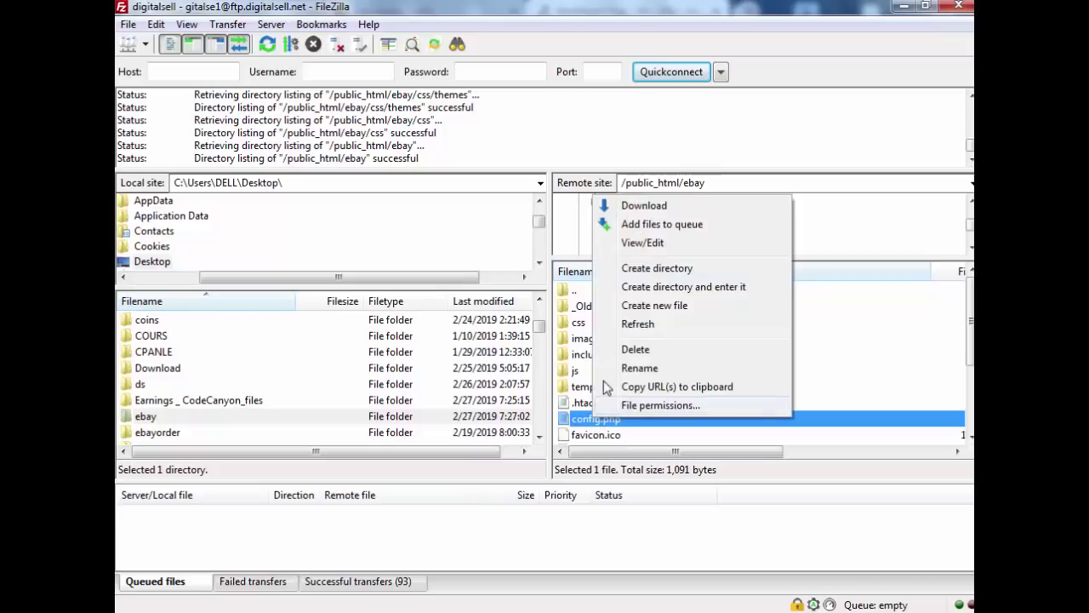
click(636, 245)
click(770, 413)
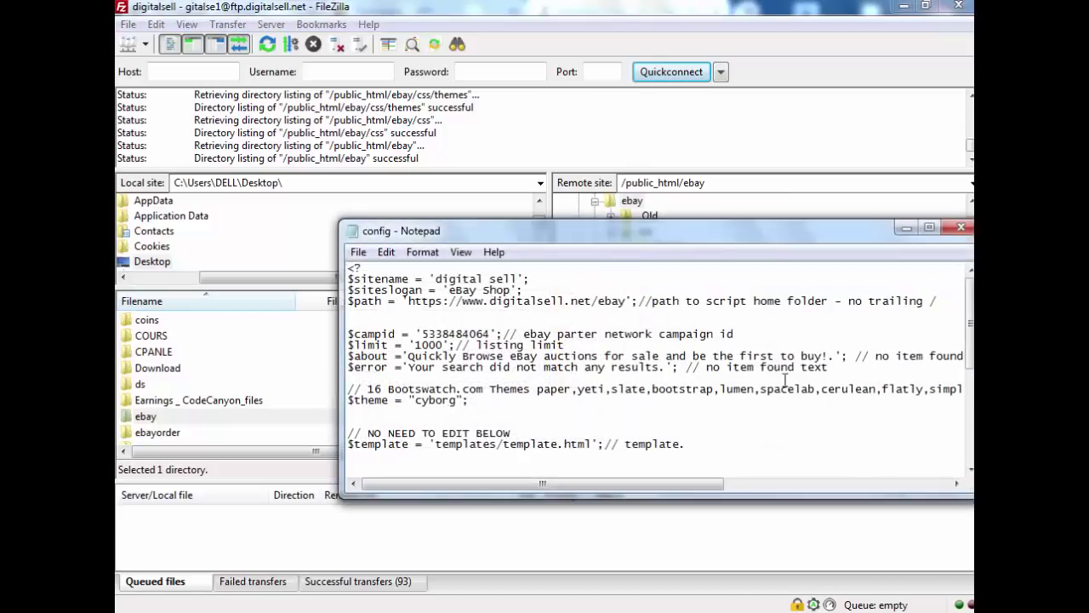
click(928, 227)
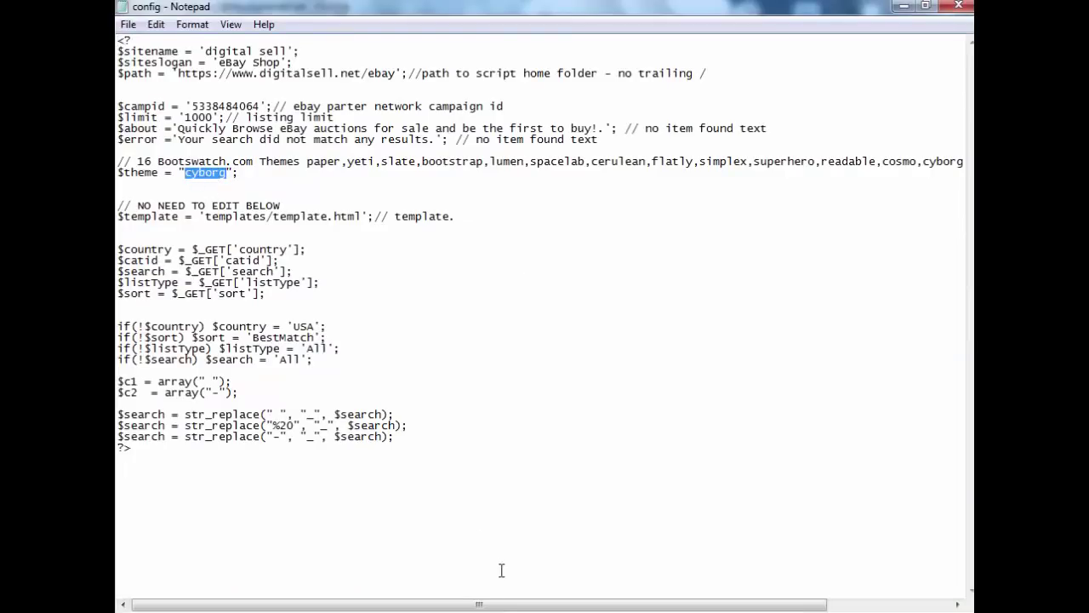
- Set the open windows aside and open the css/themes folder inside the ebay folder on the desktop
click(906, 10)
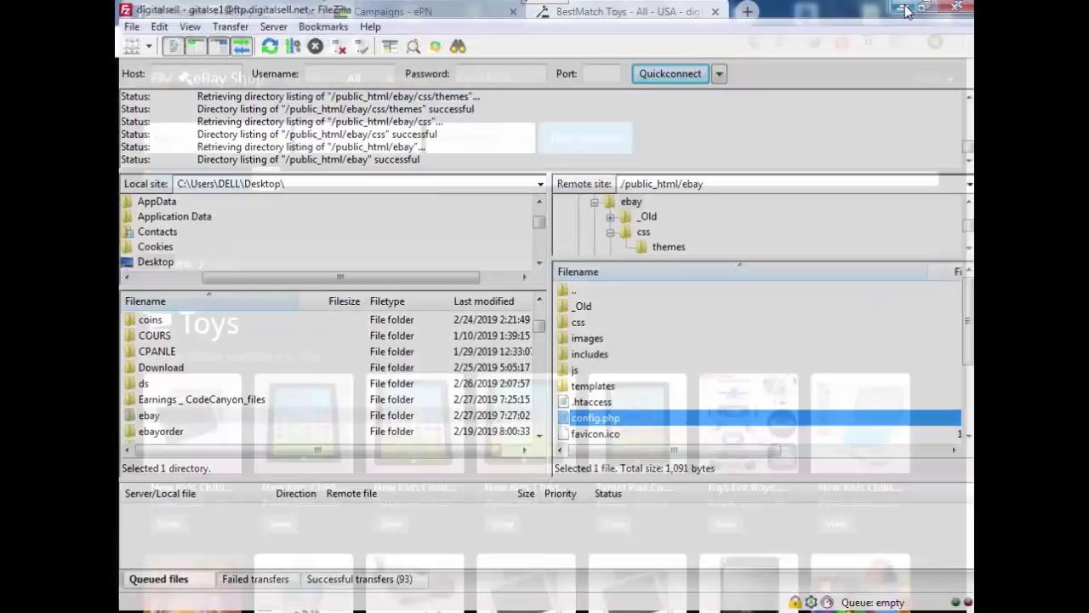
key(super+d)
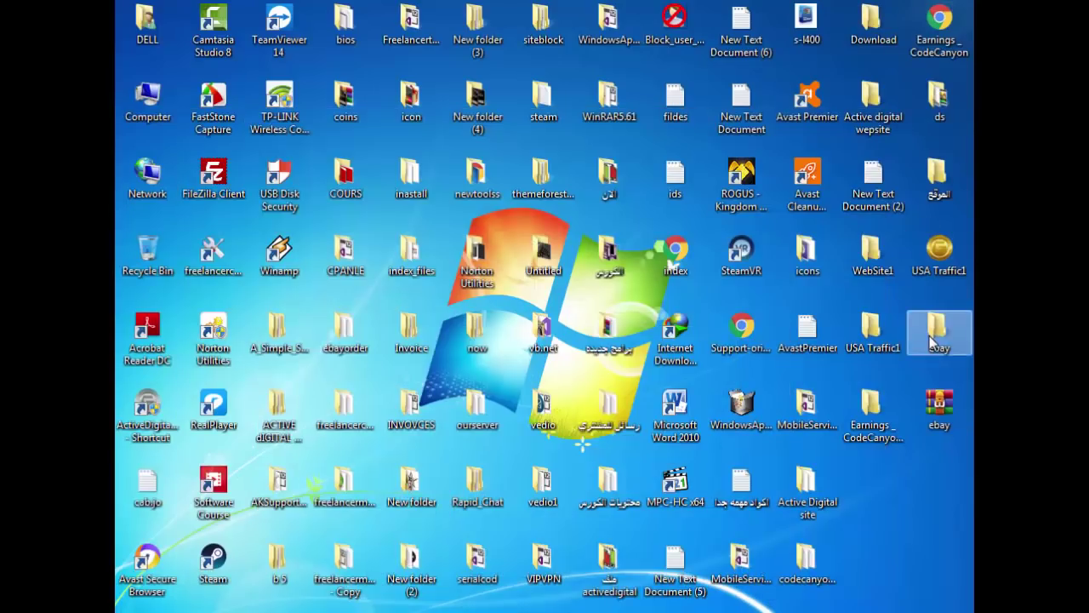
double_click(933, 336)
double_click(293, 108)
click(289, 114)
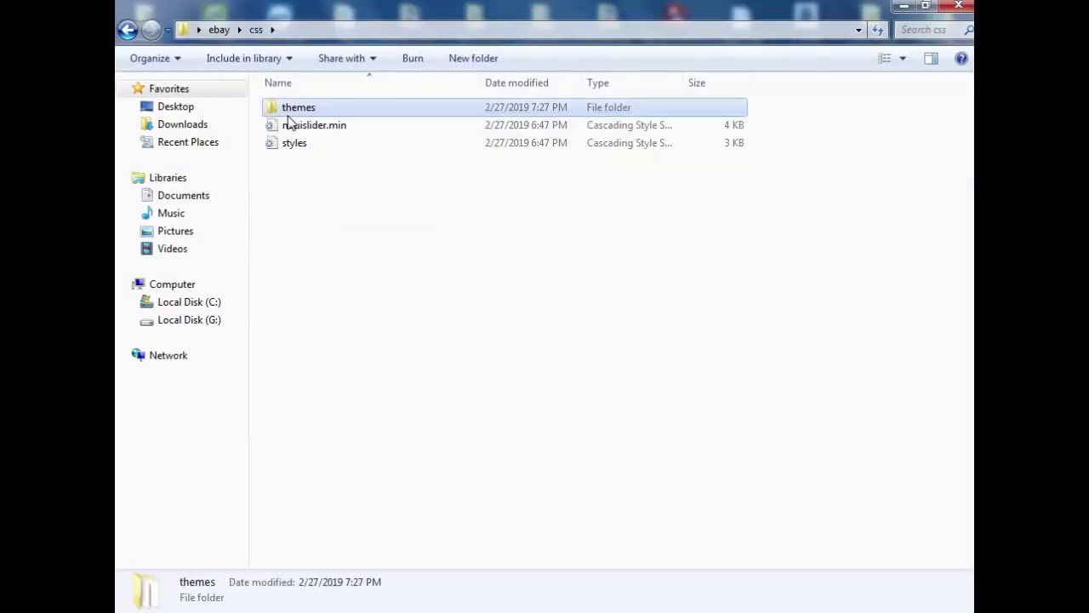
double_click(289, 115)
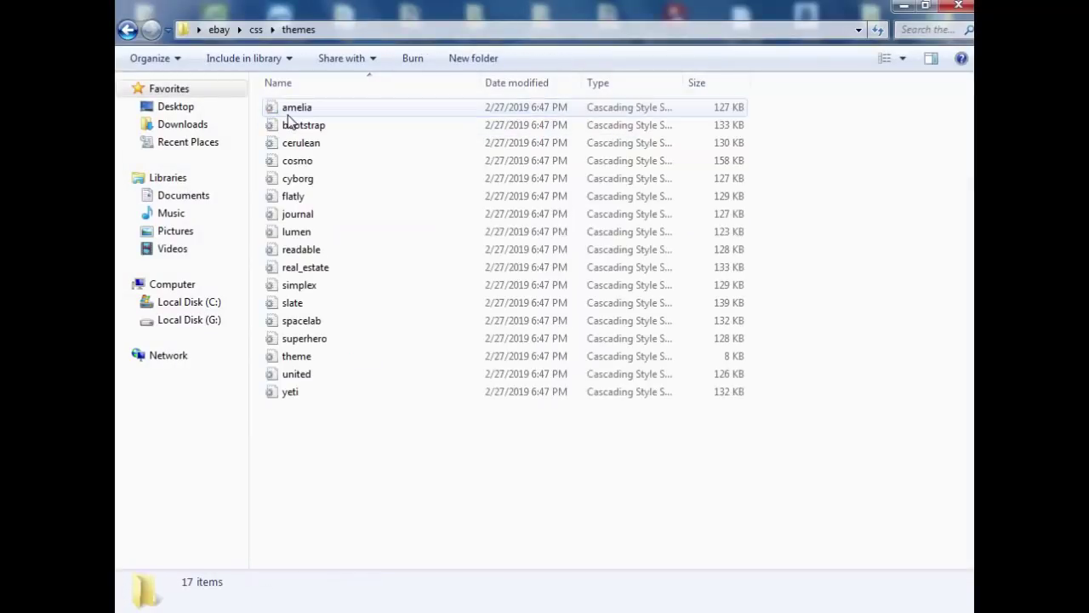
- Copy the name of the slate stylesheet without renaming the file, and minimize the folder window
click(299, 199)
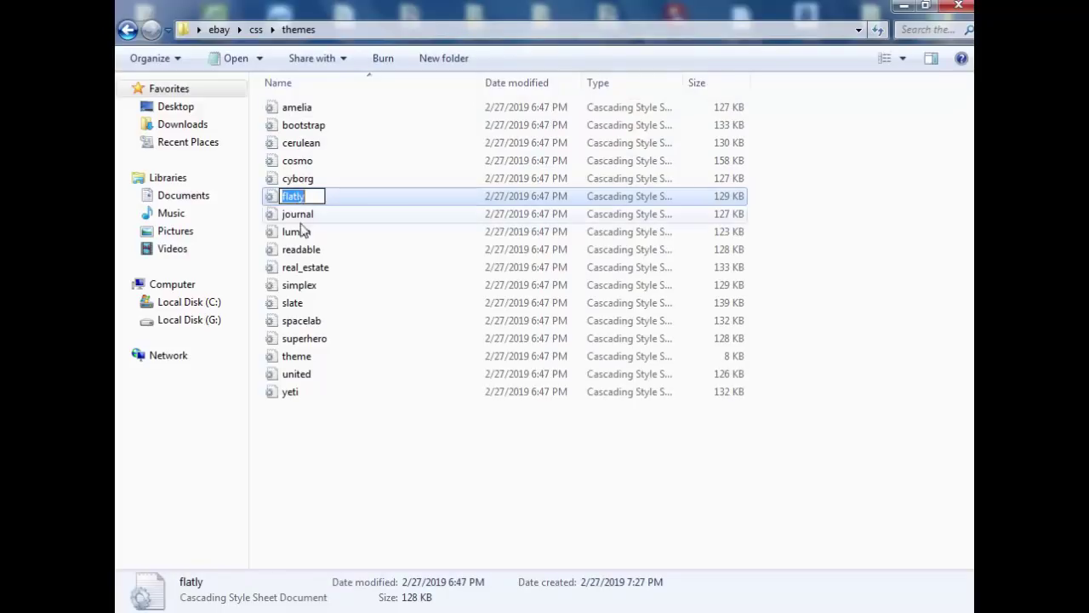
click(297, 306)
click(296, 304)
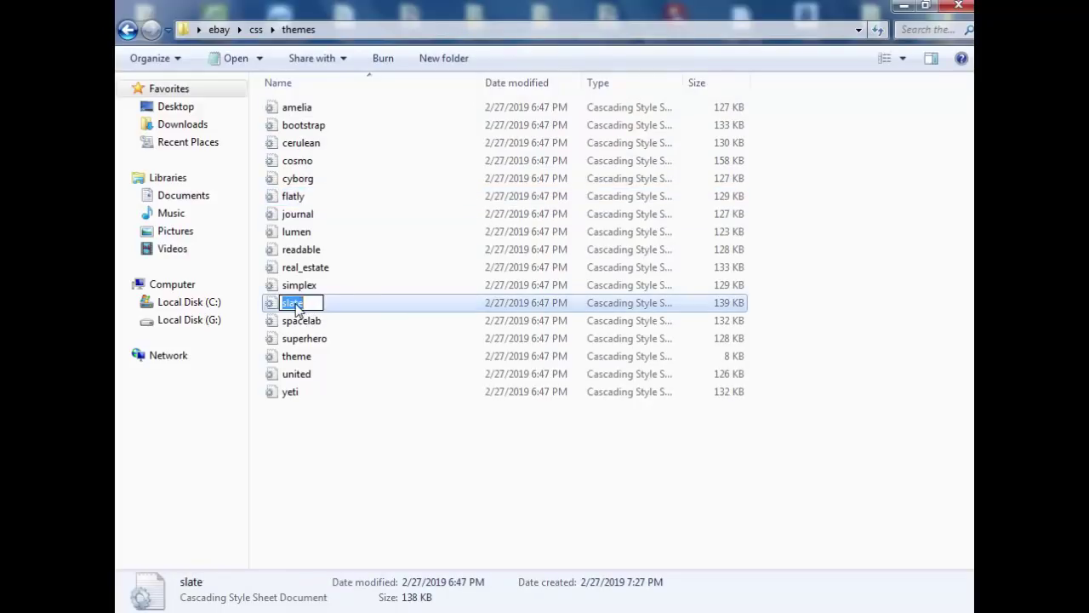
right_click(313, 303)
click(335, 357)
click(905, 6)
- Set the $theme value in config.php to slate, then save and close the file
mouse_move(715, 606)
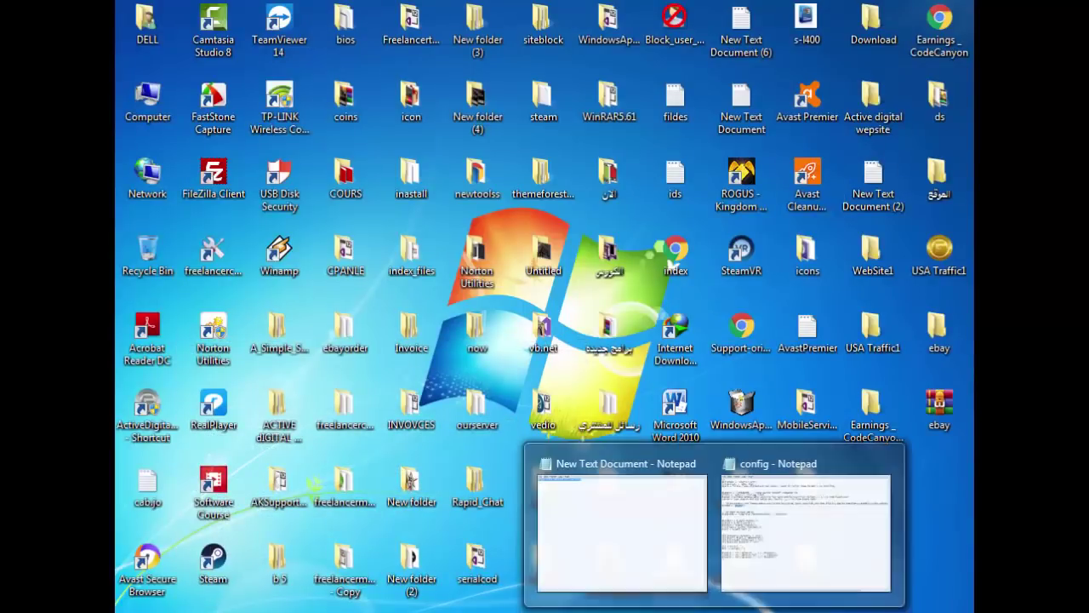
click(749, 585)
right_click(208, 173)
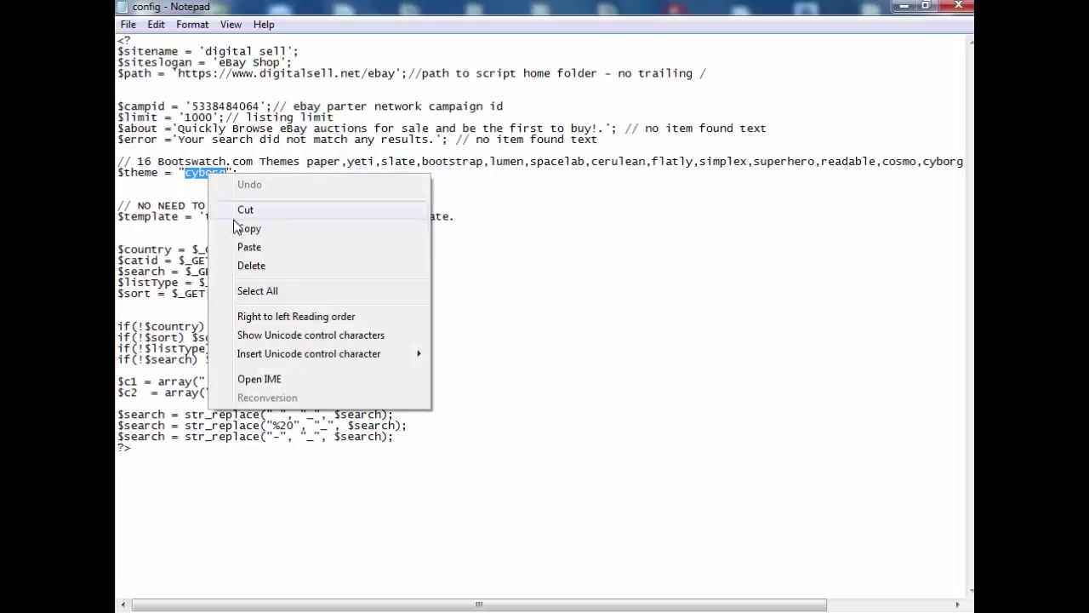
click(247, 246)
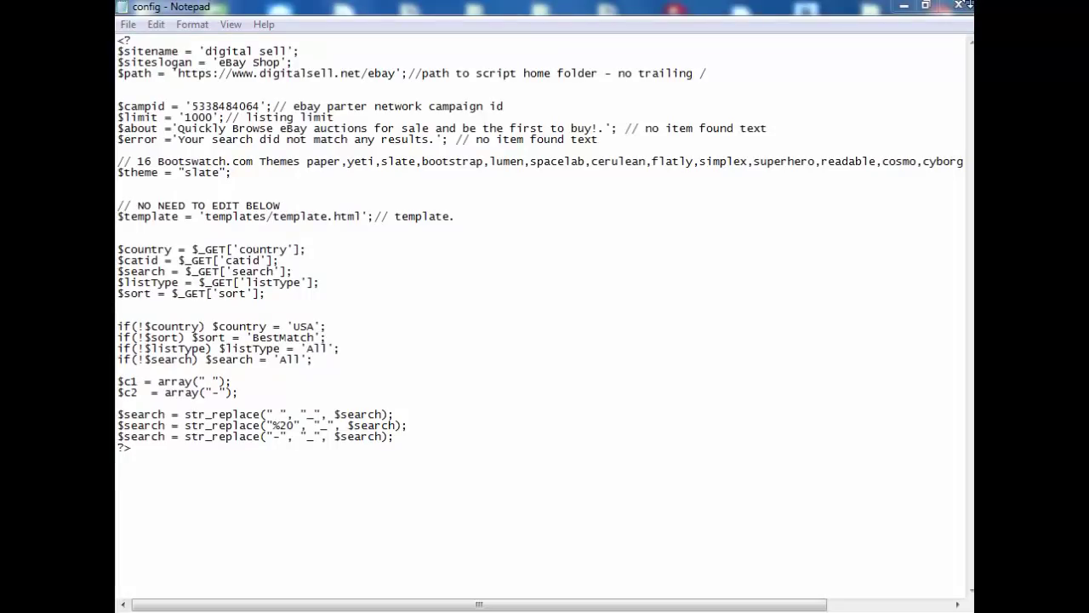
click(959, 6)
key(Return)
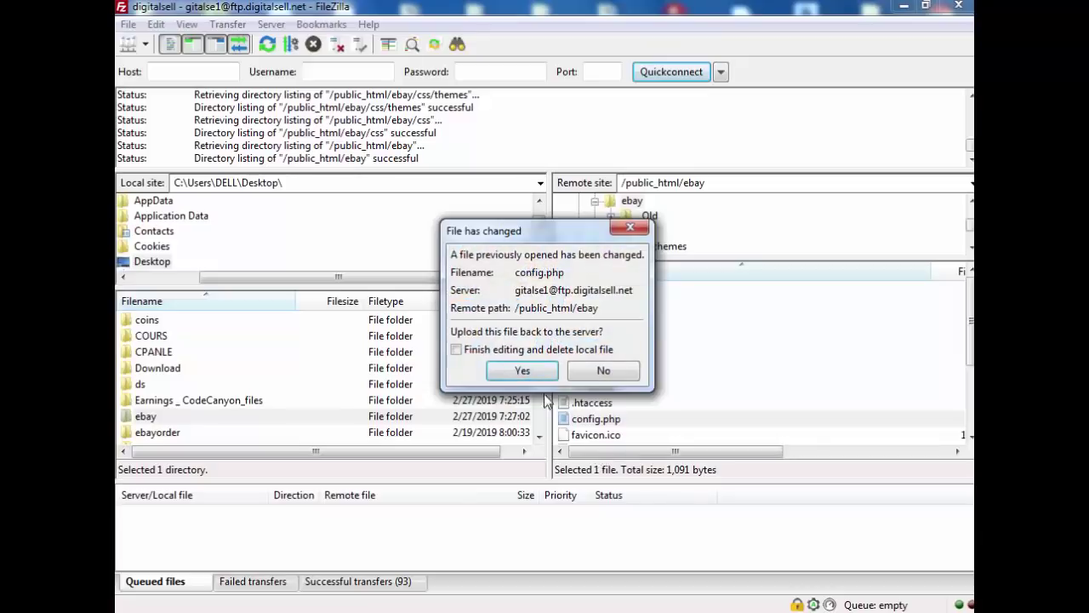
- Upload the changed config.php back to the server and reload the shop's Toys page in the browser
click(532, 367)
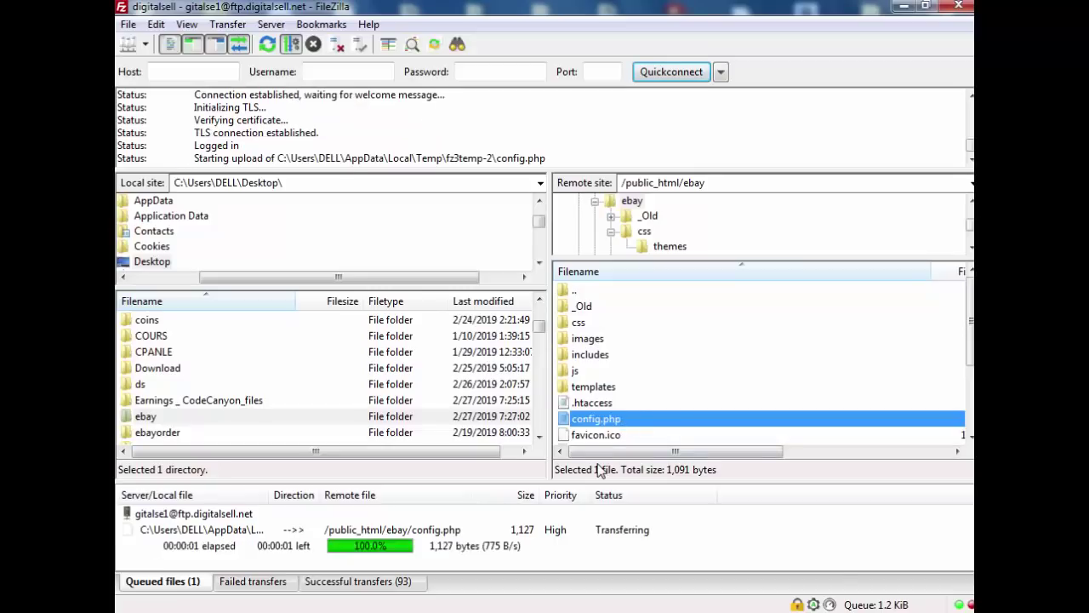
key(alt+Tab)
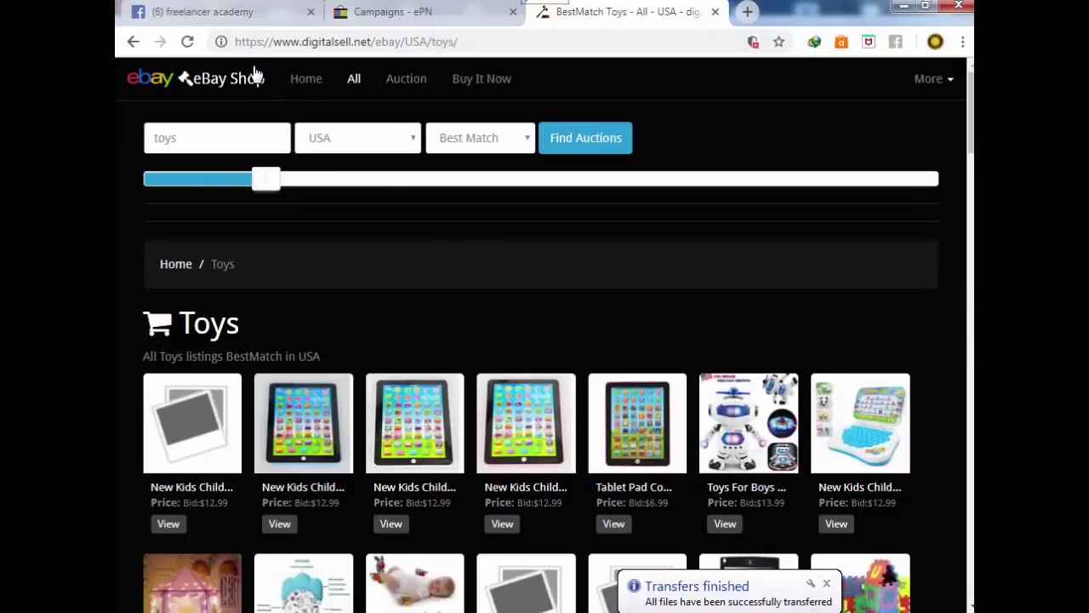
click(188, 42)
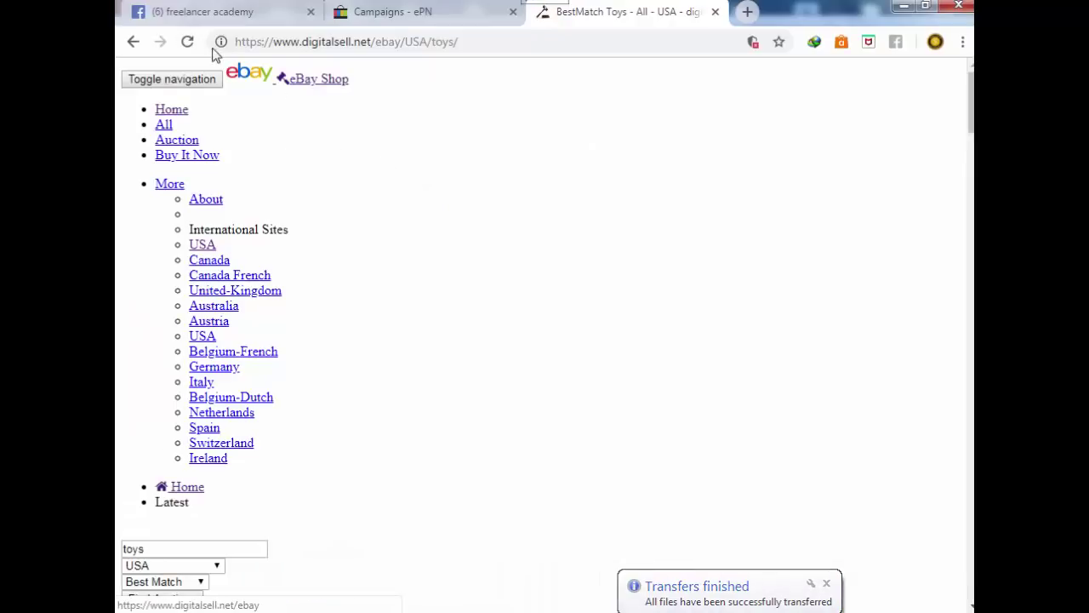
- Reload the shop's Toys page and examine the slate theme on its listings, category buttons and popular searches
click(188, 42)
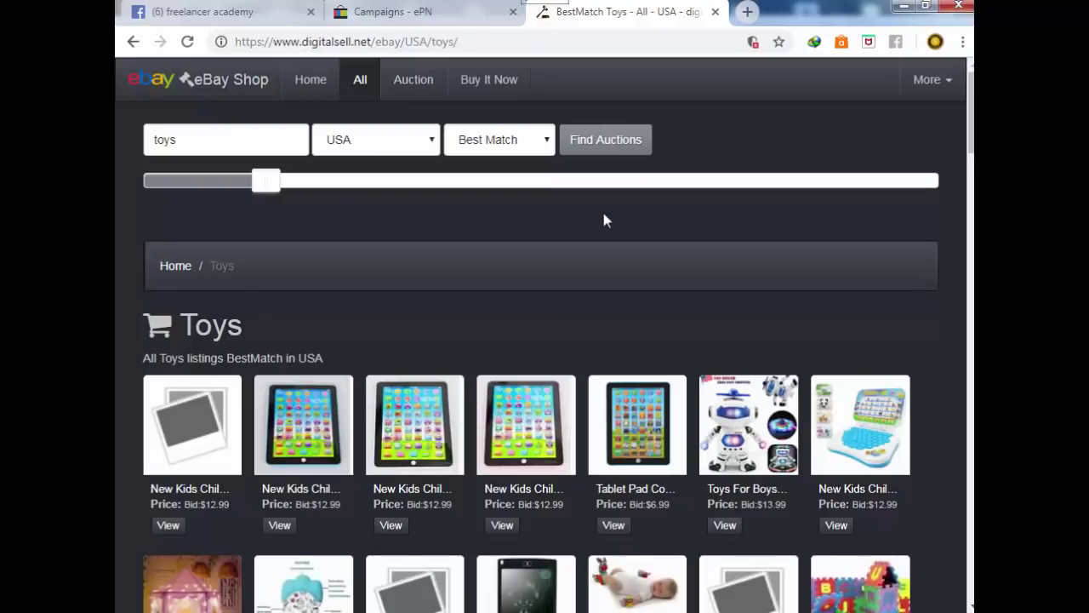
scroll(603, 219, down, 2)
scroll(609, 220, down, 9)
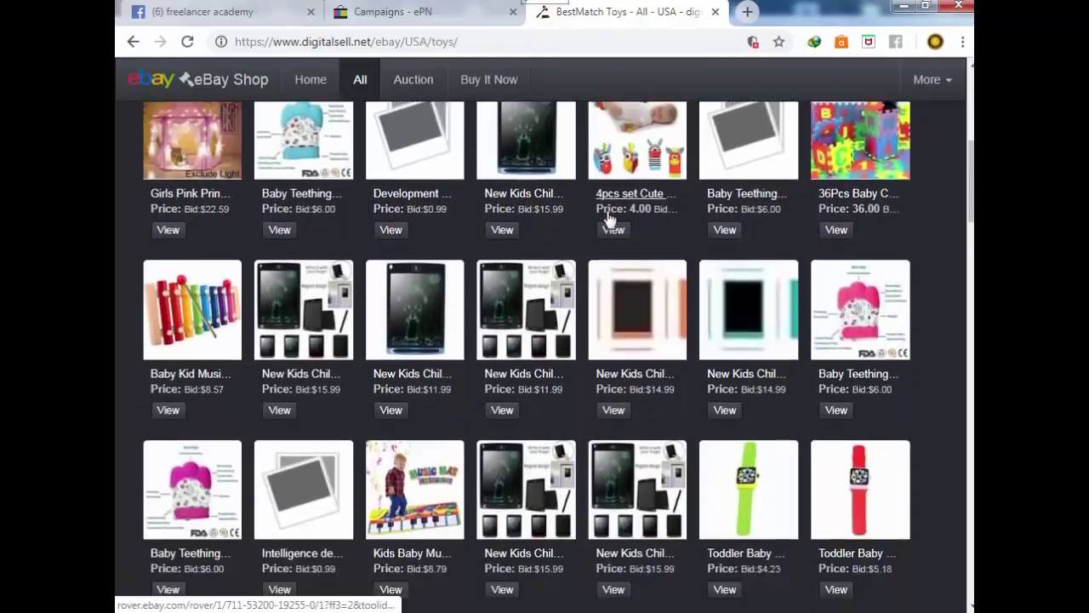
scroll(609, 219, down, 7)
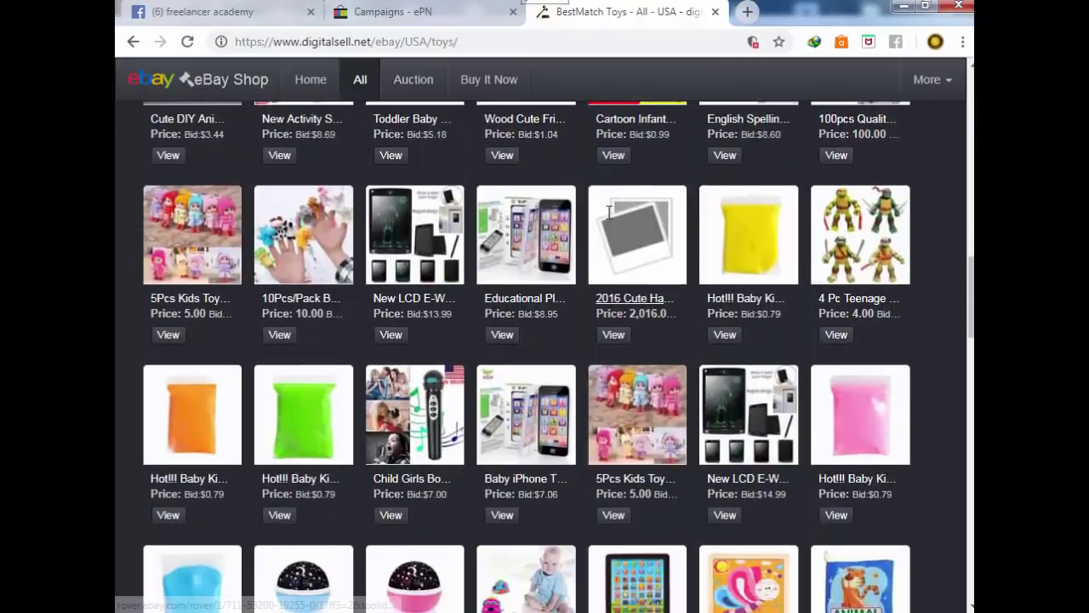
scroll(607, 221, down, 4)
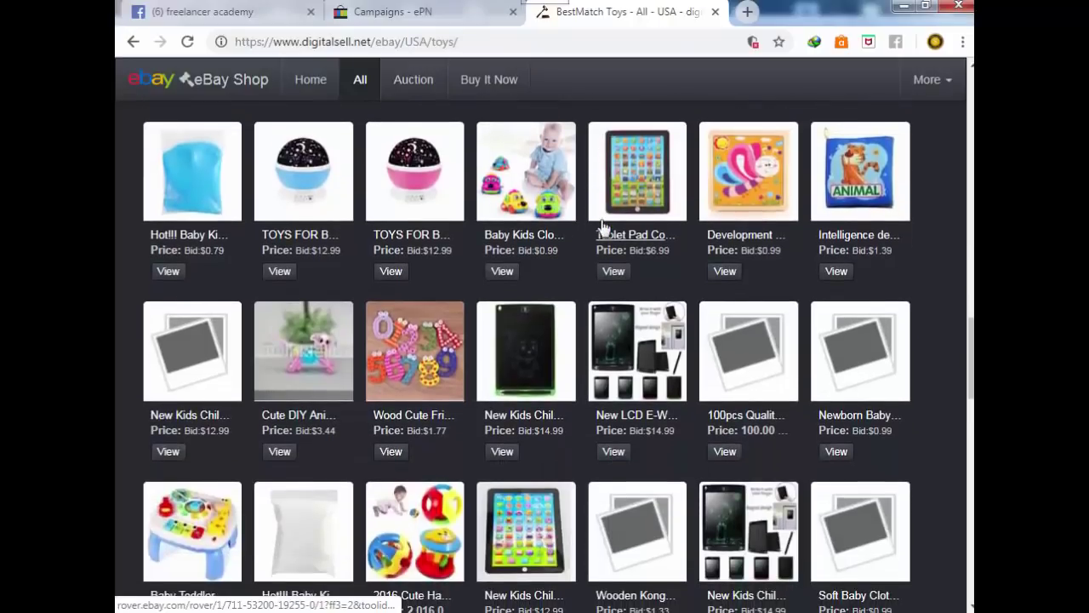
scroll(602, 227, down, 6)
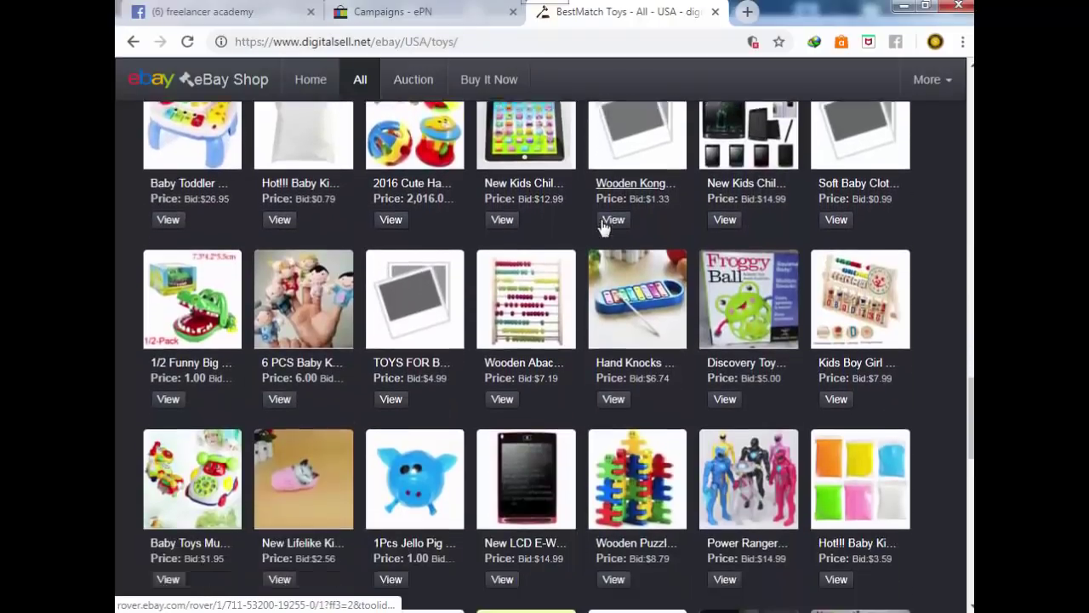
scroll(603, 227, down, 5)
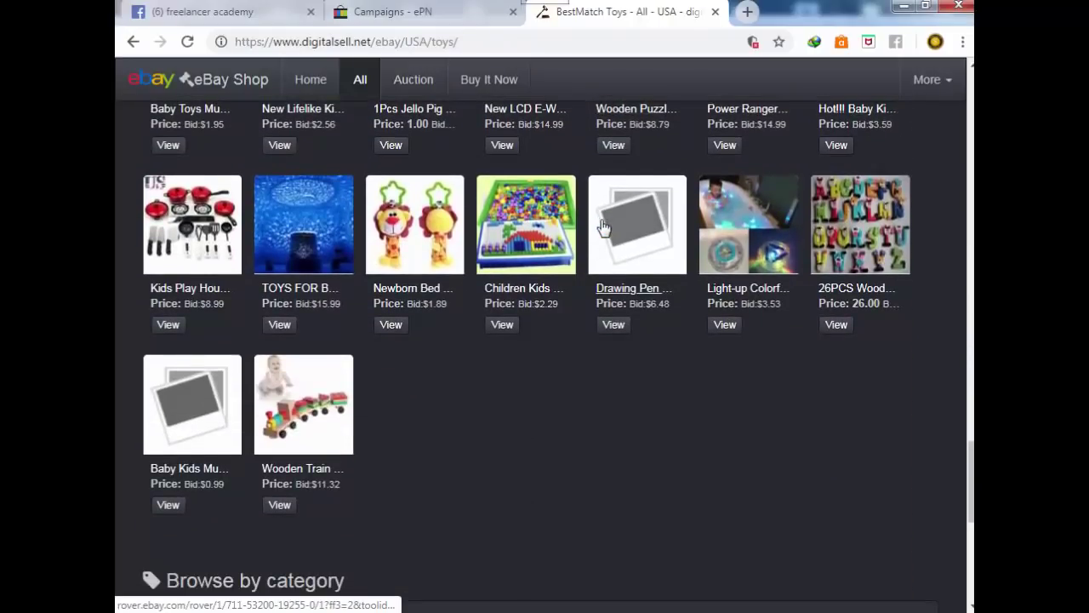
scroll(602, 227, down, 3)
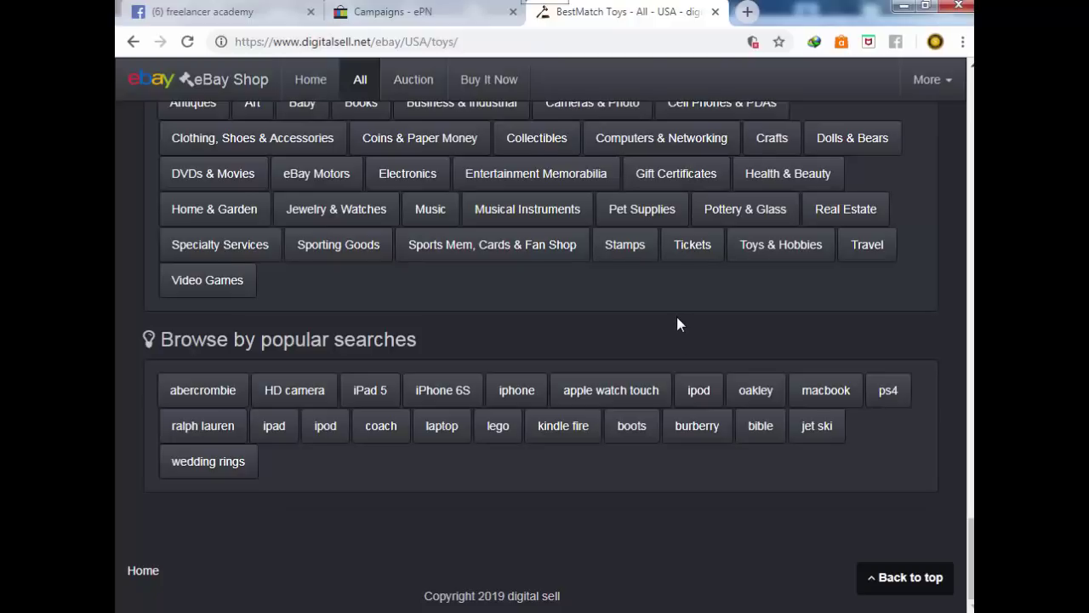
scroll(671, 306, up, 6)
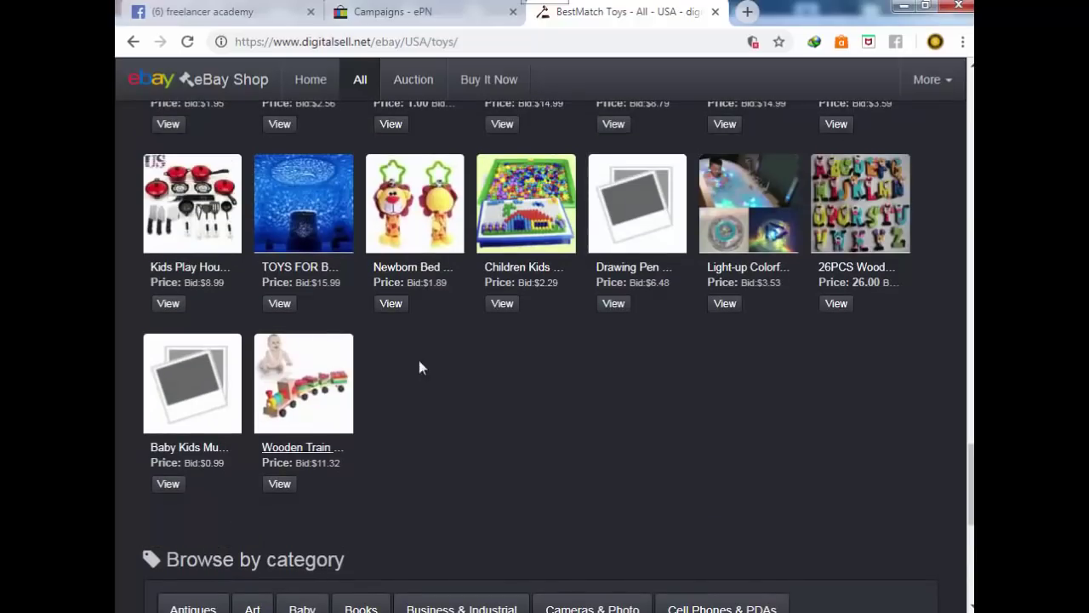
scroll(415, 360, up, 8)
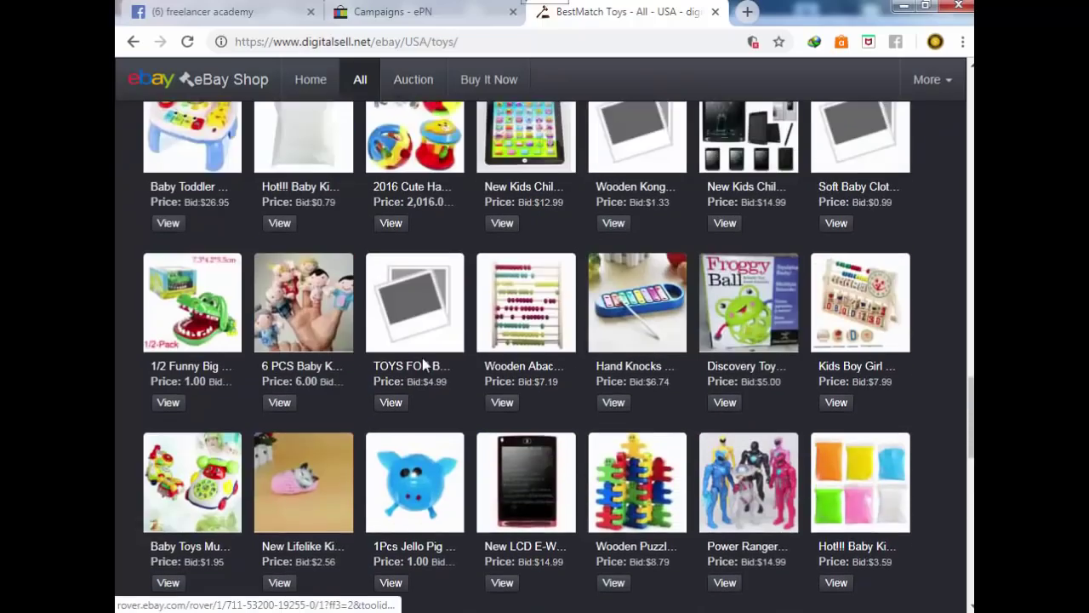
scroll(428, 362, up, 10)
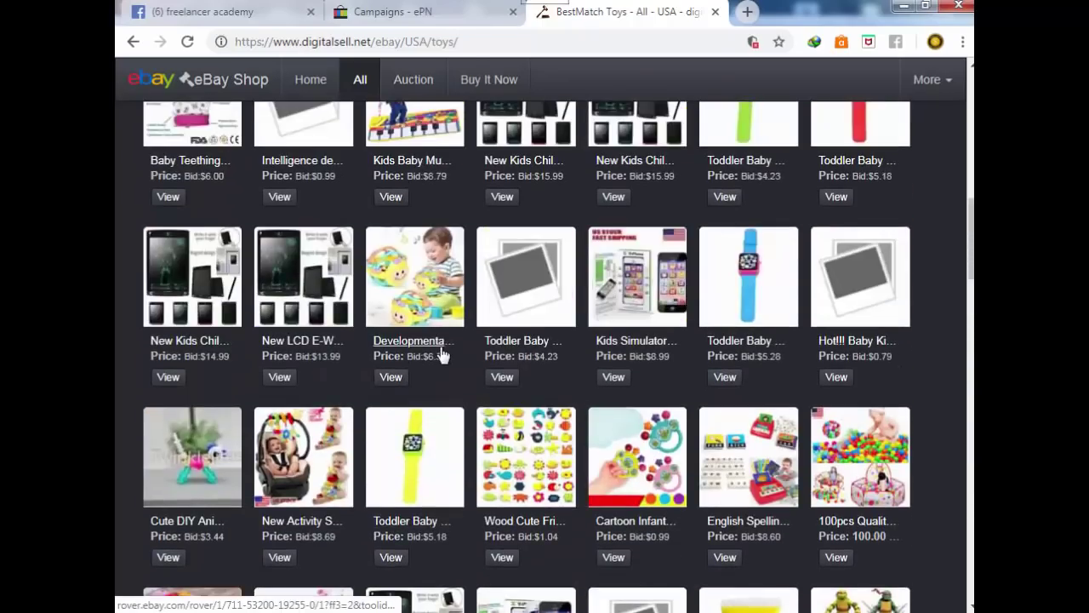